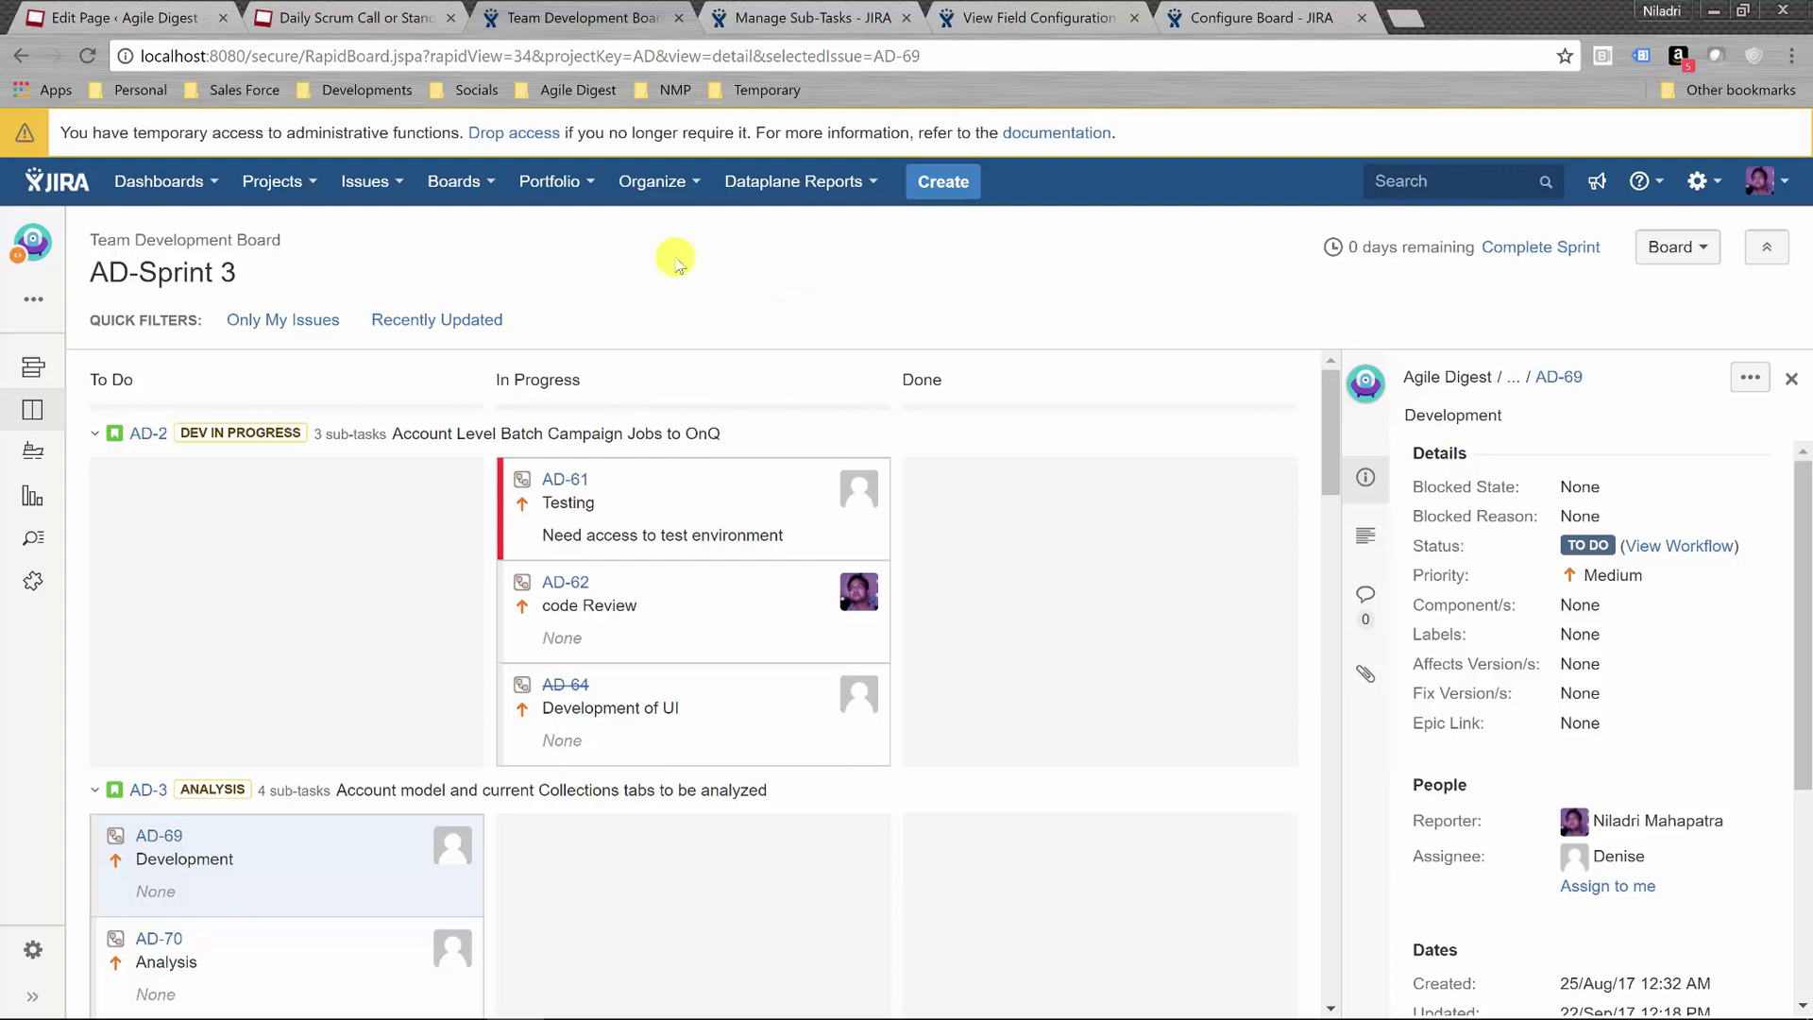
# After glancing at the project's board list, start a new issue of type Bug
pyautogui.click(33, 299)
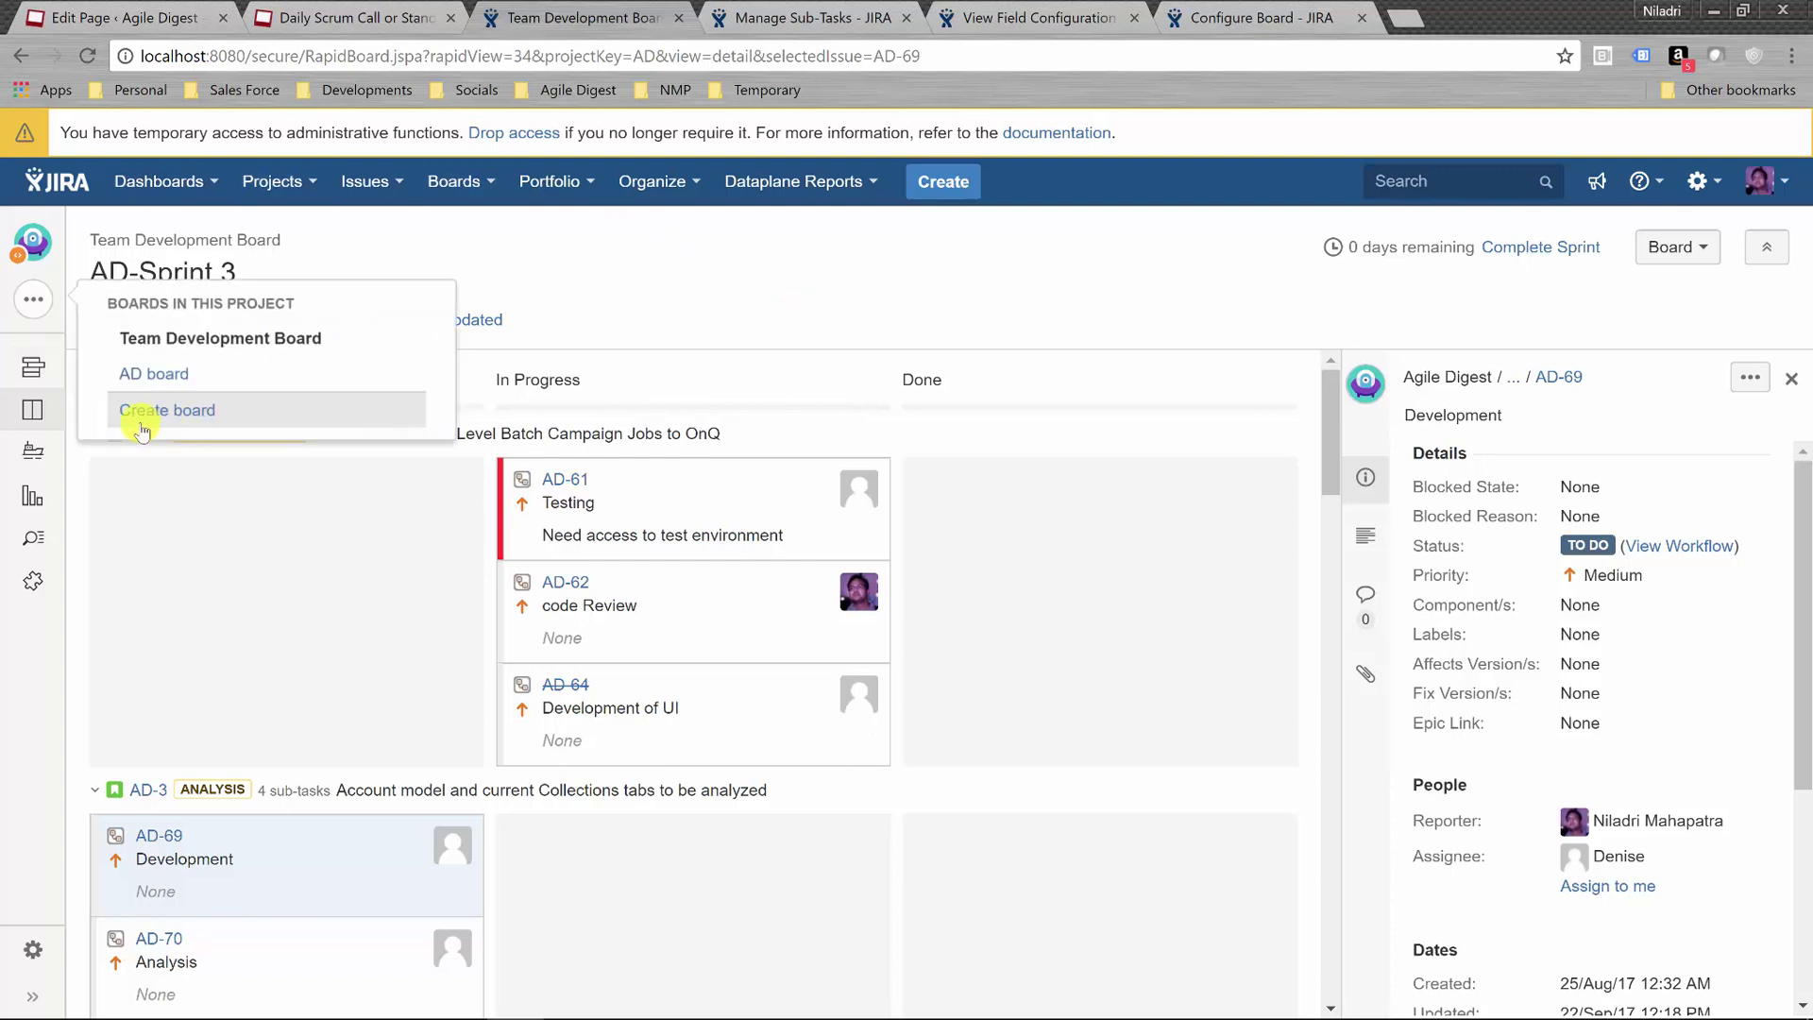
pyautogui.click(650, 326)
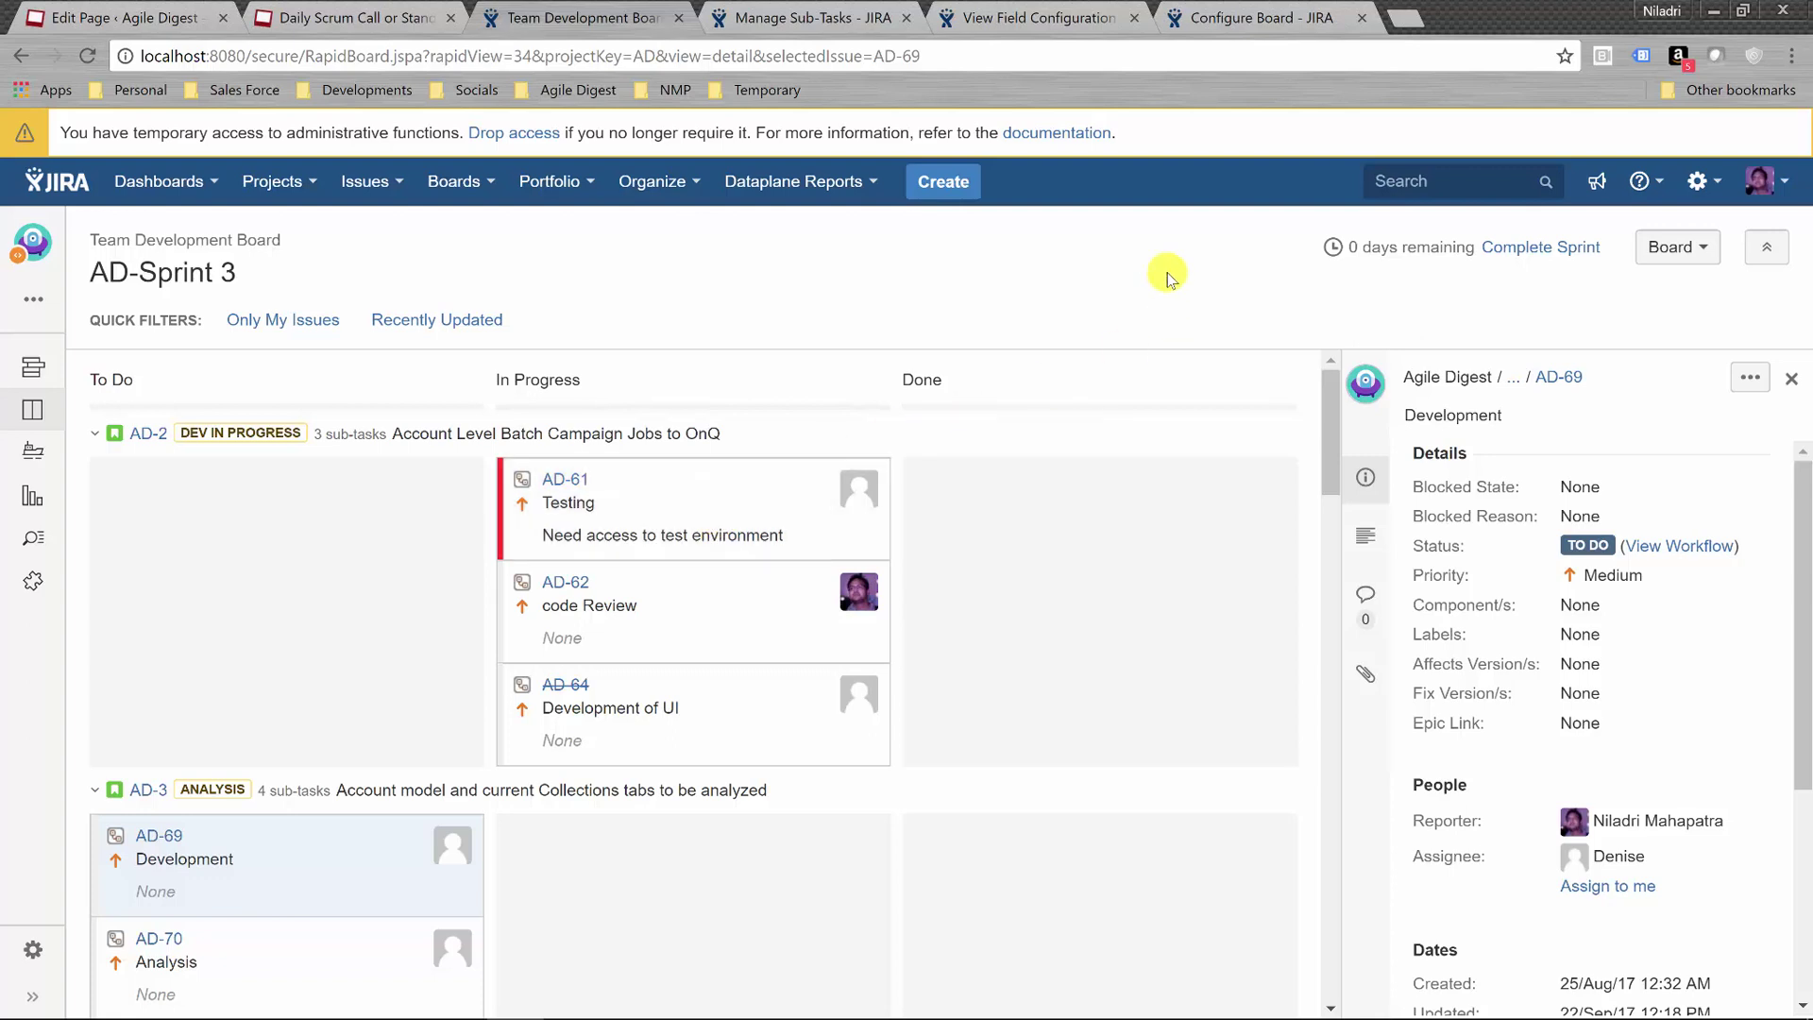
pyautogui.click(948, 184)
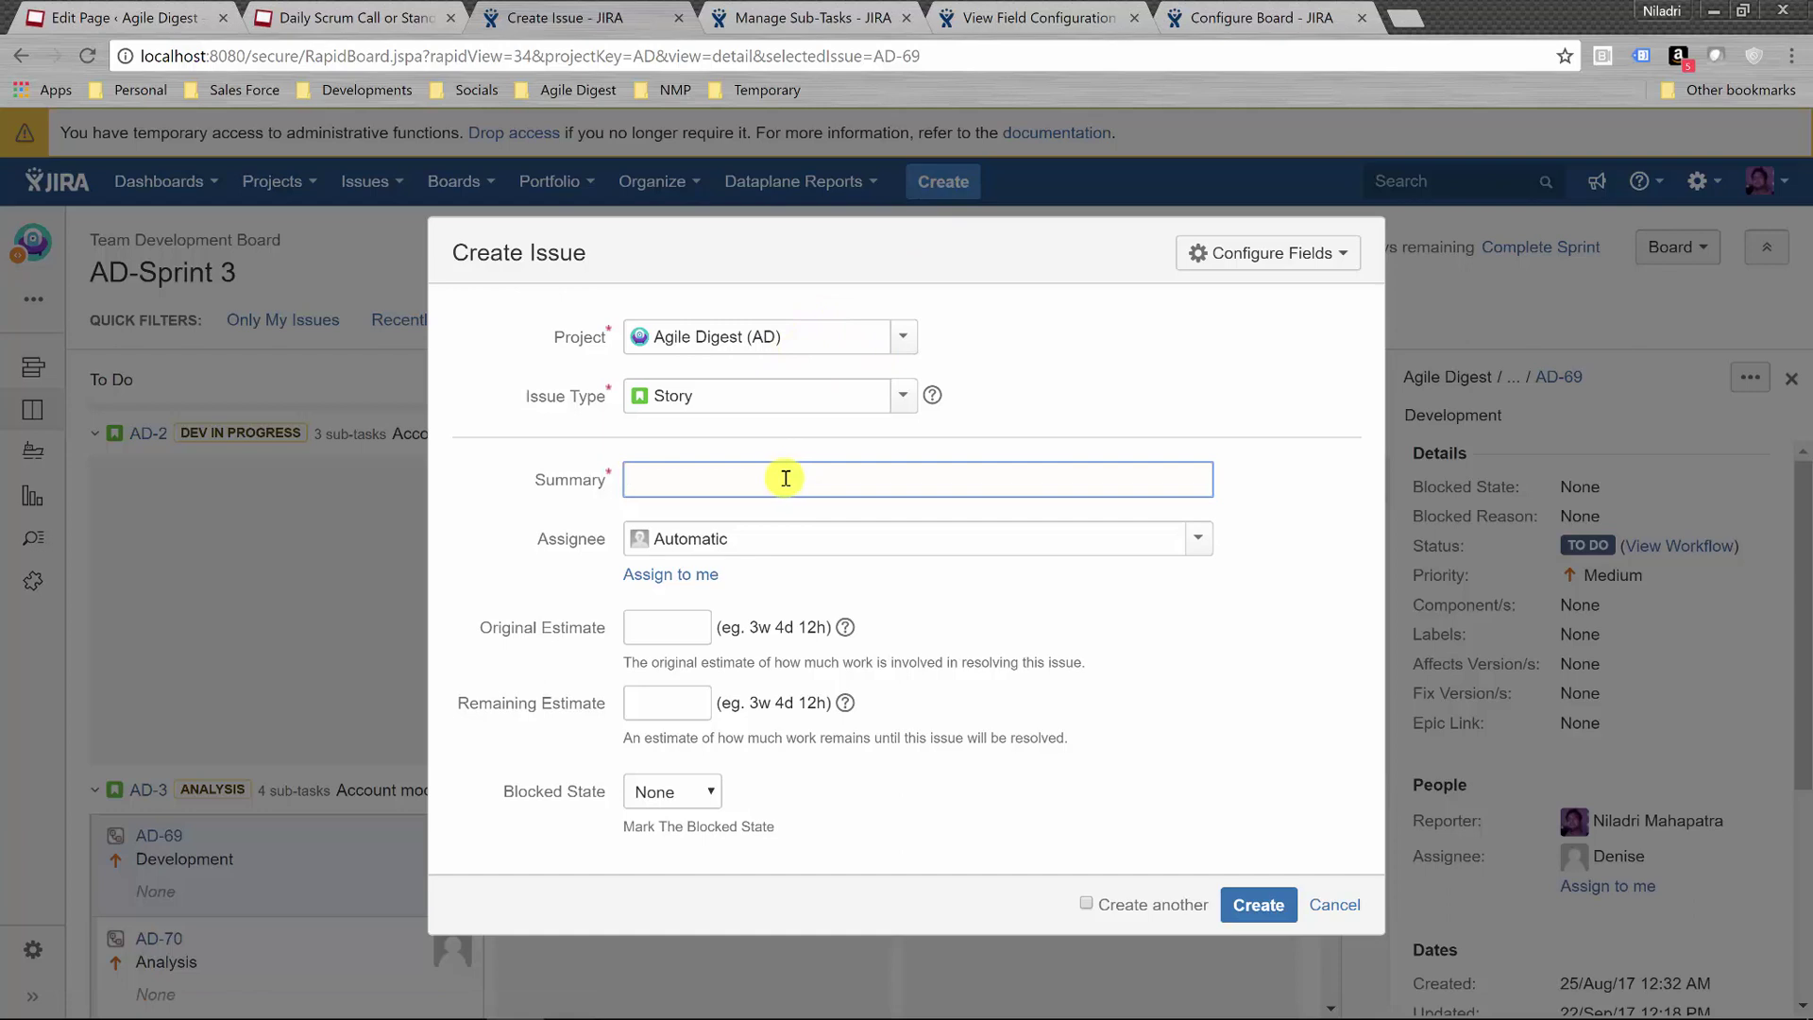
pyautogui.click(899, 400)
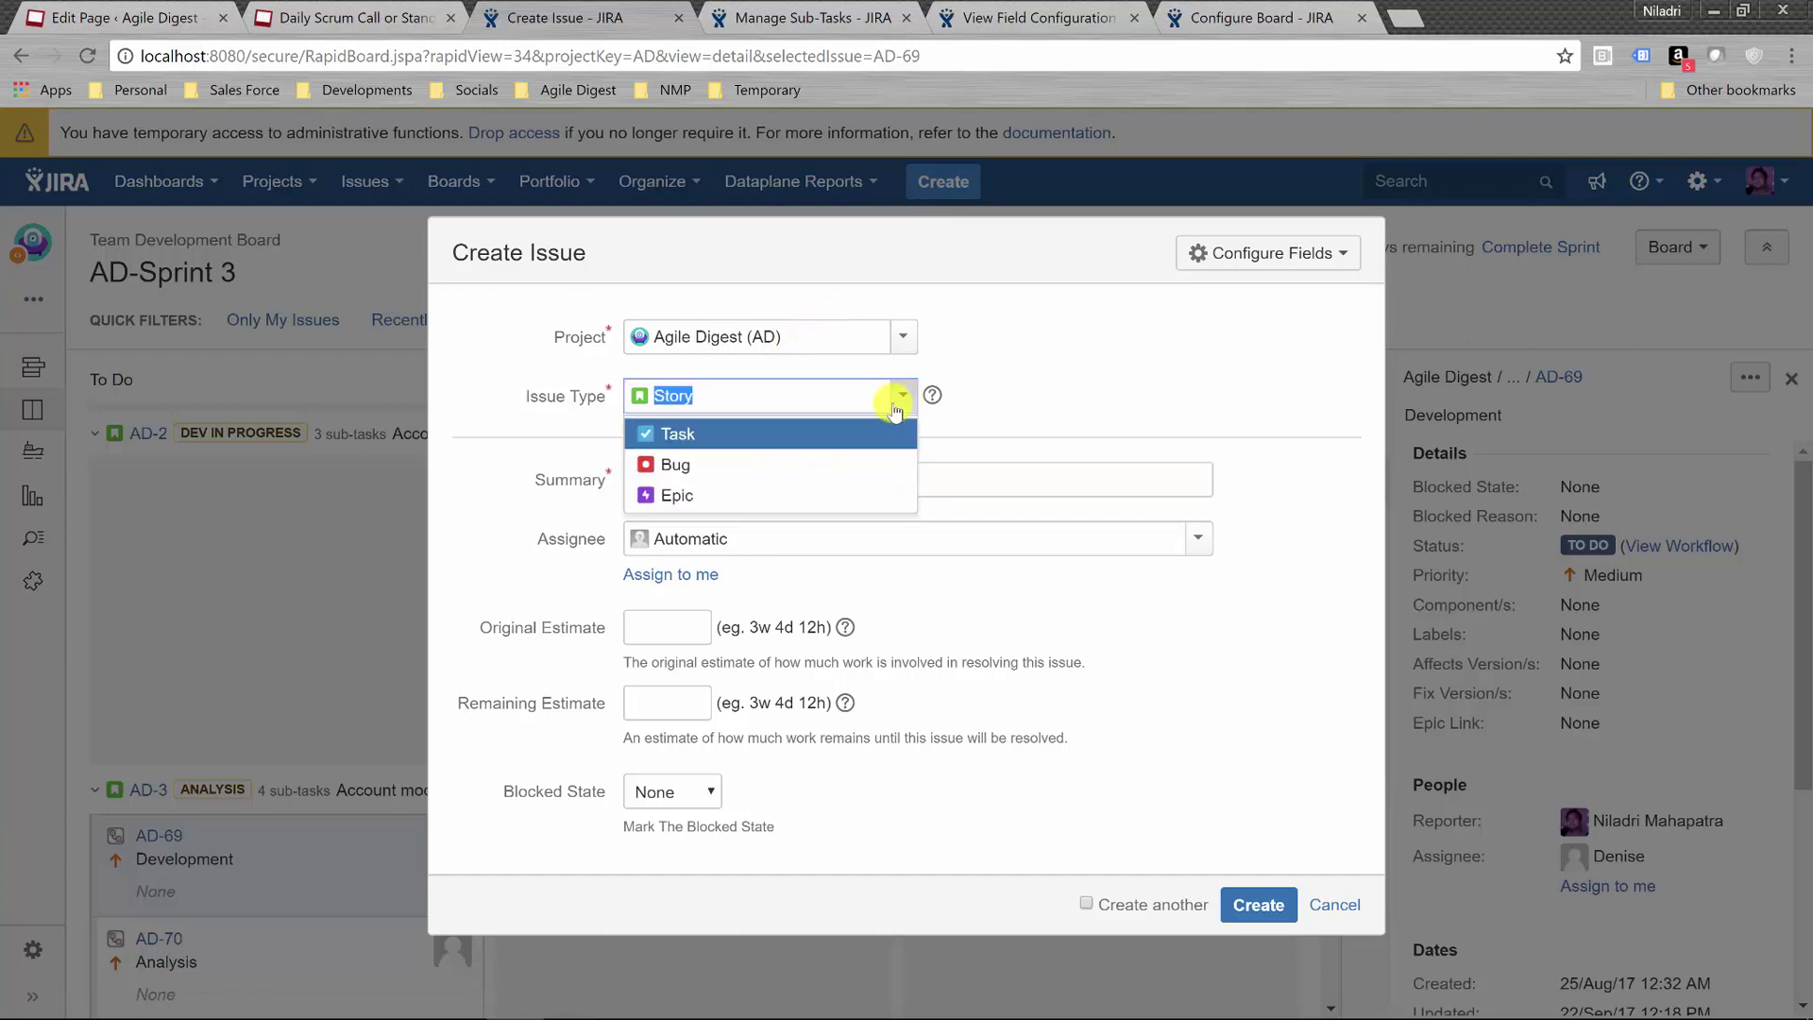
pyautogui.click(776, 465)
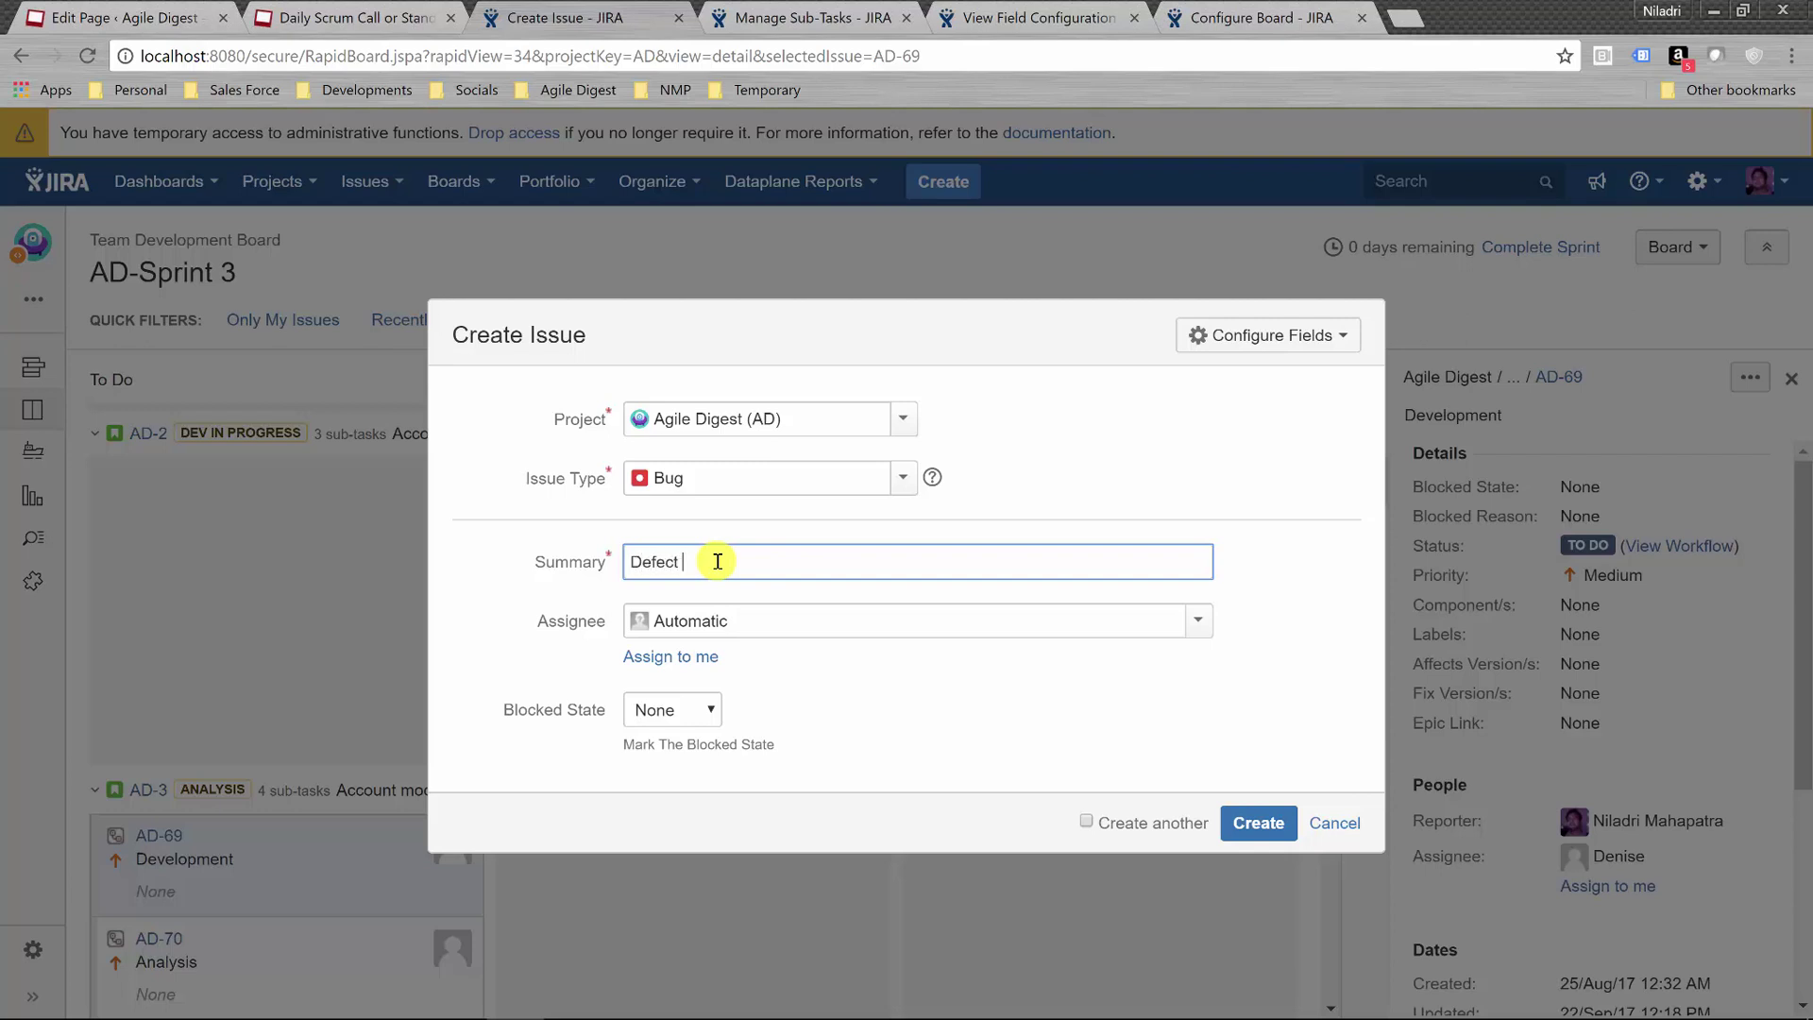
# Enter the summary 'Defect abcd', keep Blocked State None, and create it as AD-91
pyautogui.write('abcd')
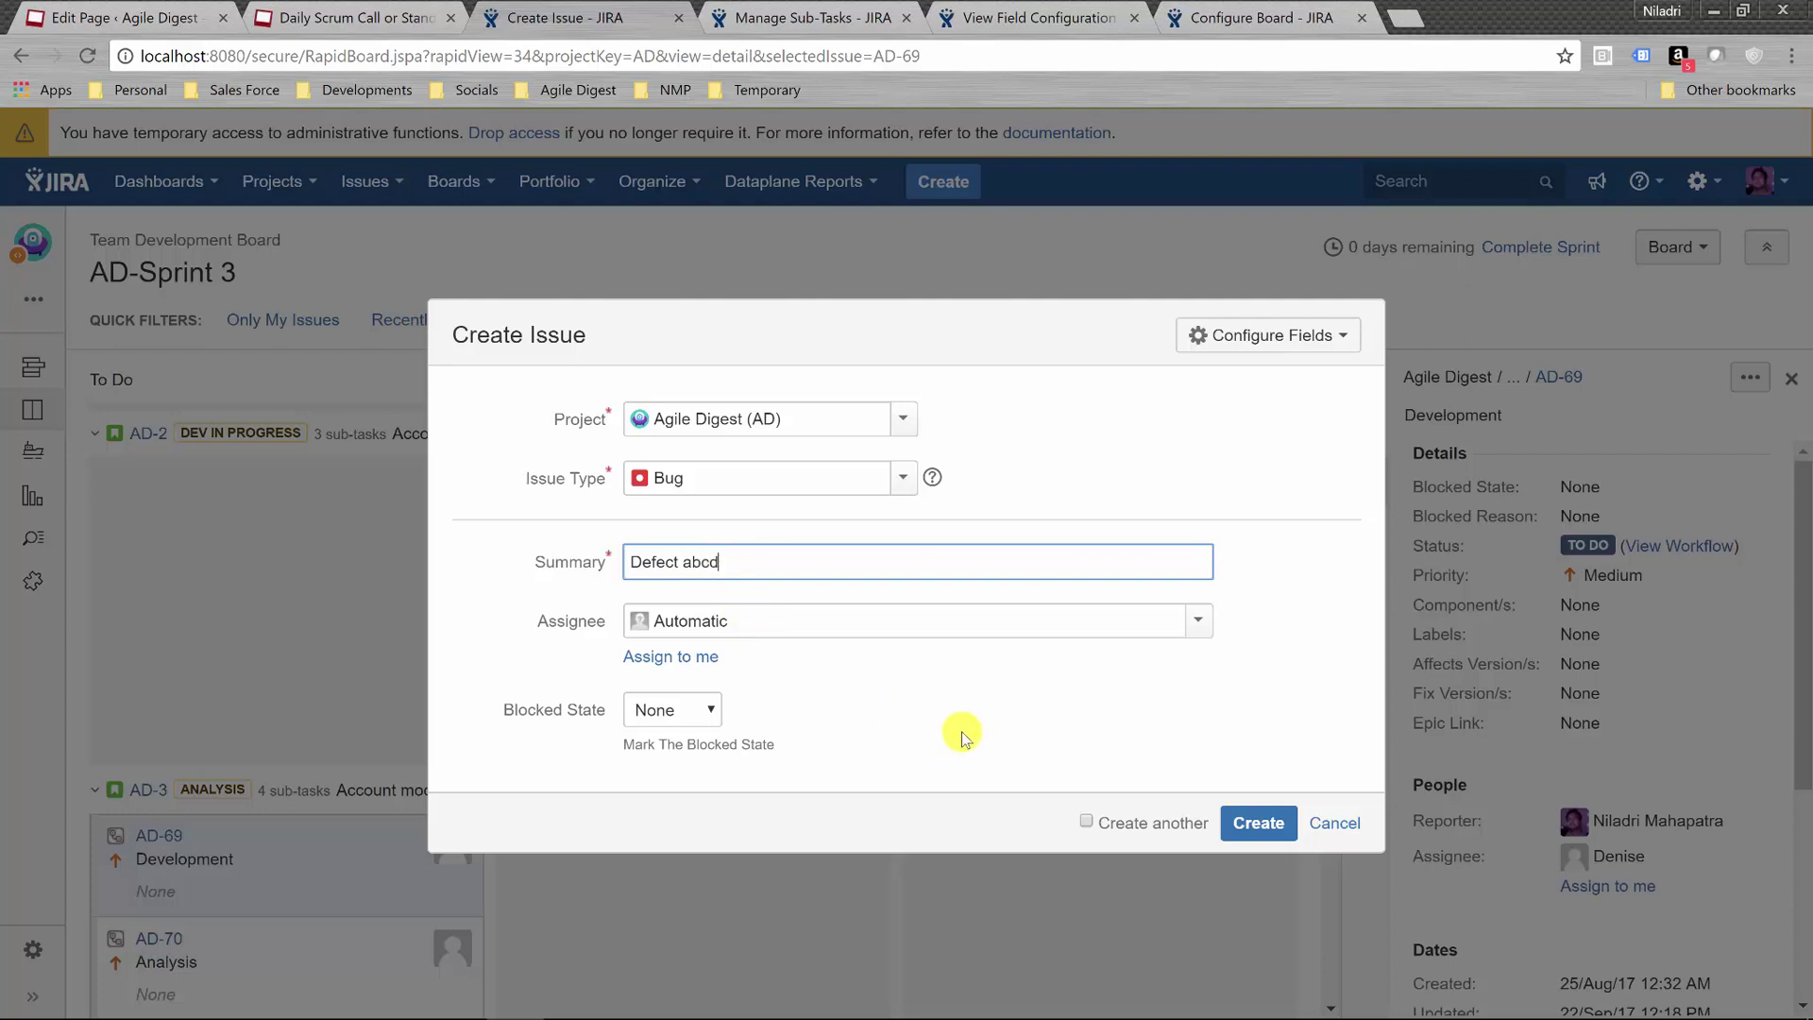
pyautogui.click(700, 711)
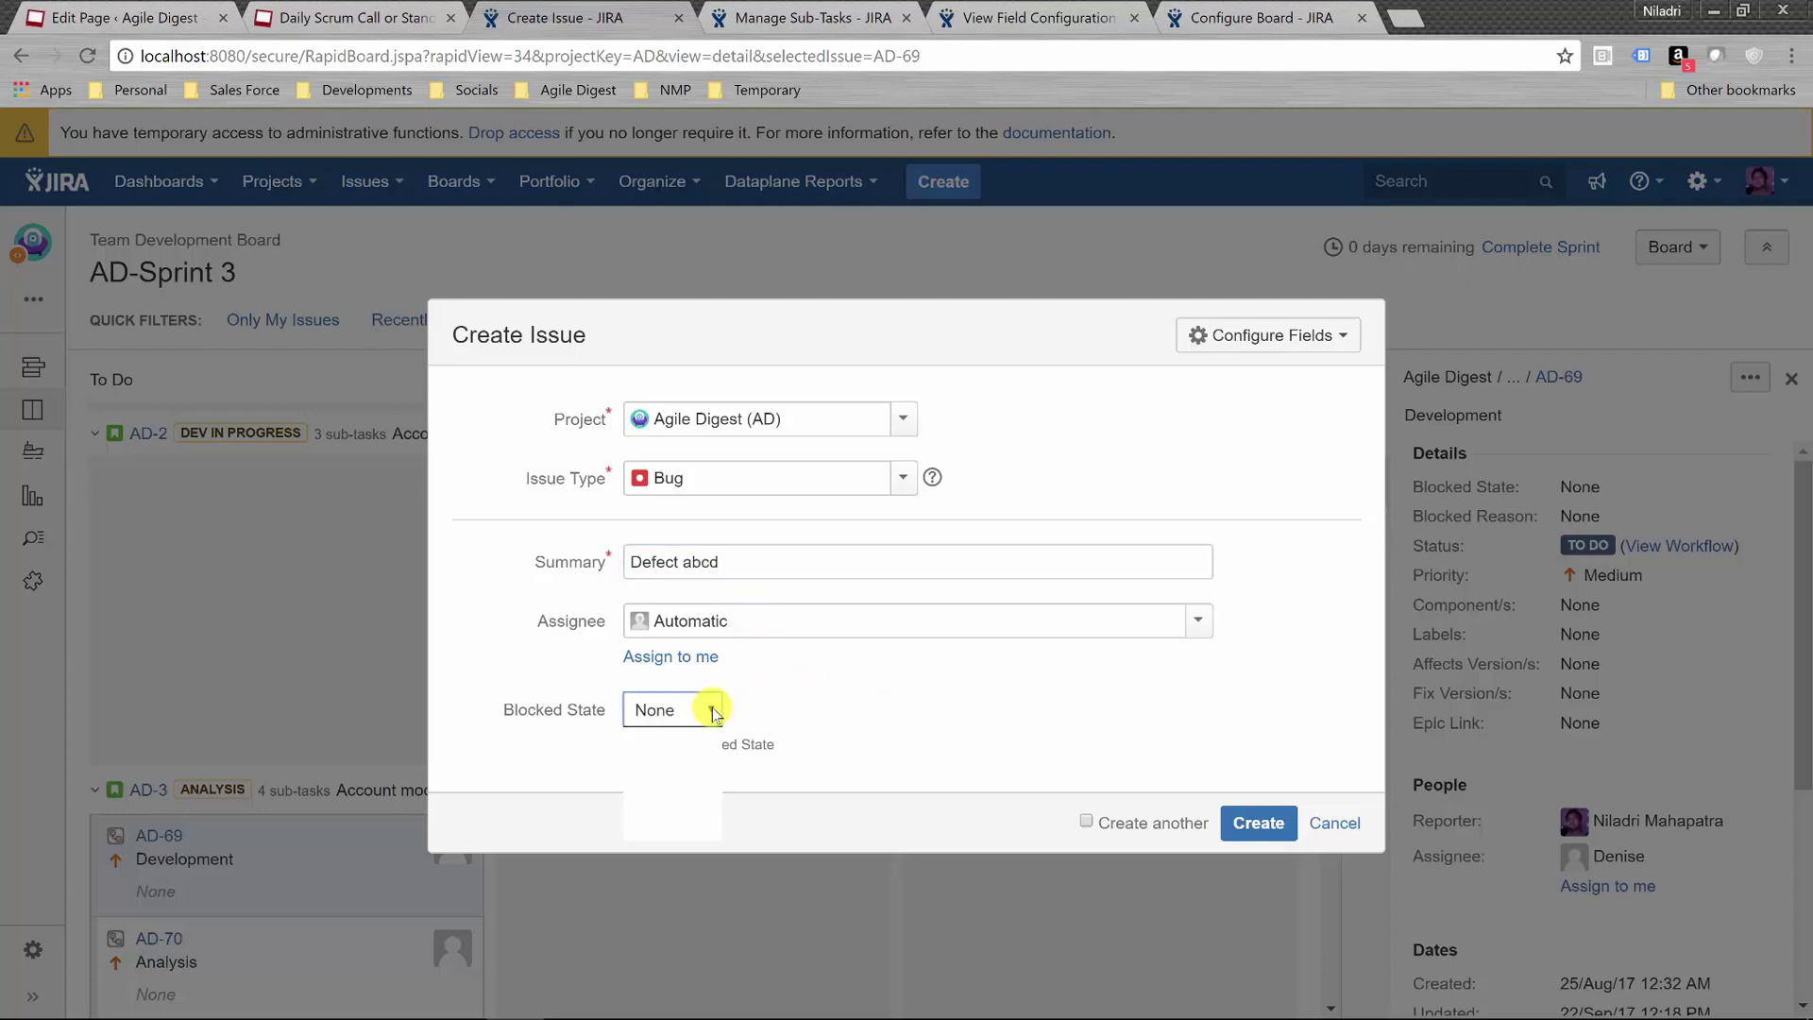
pyautogui.click(841, 688)
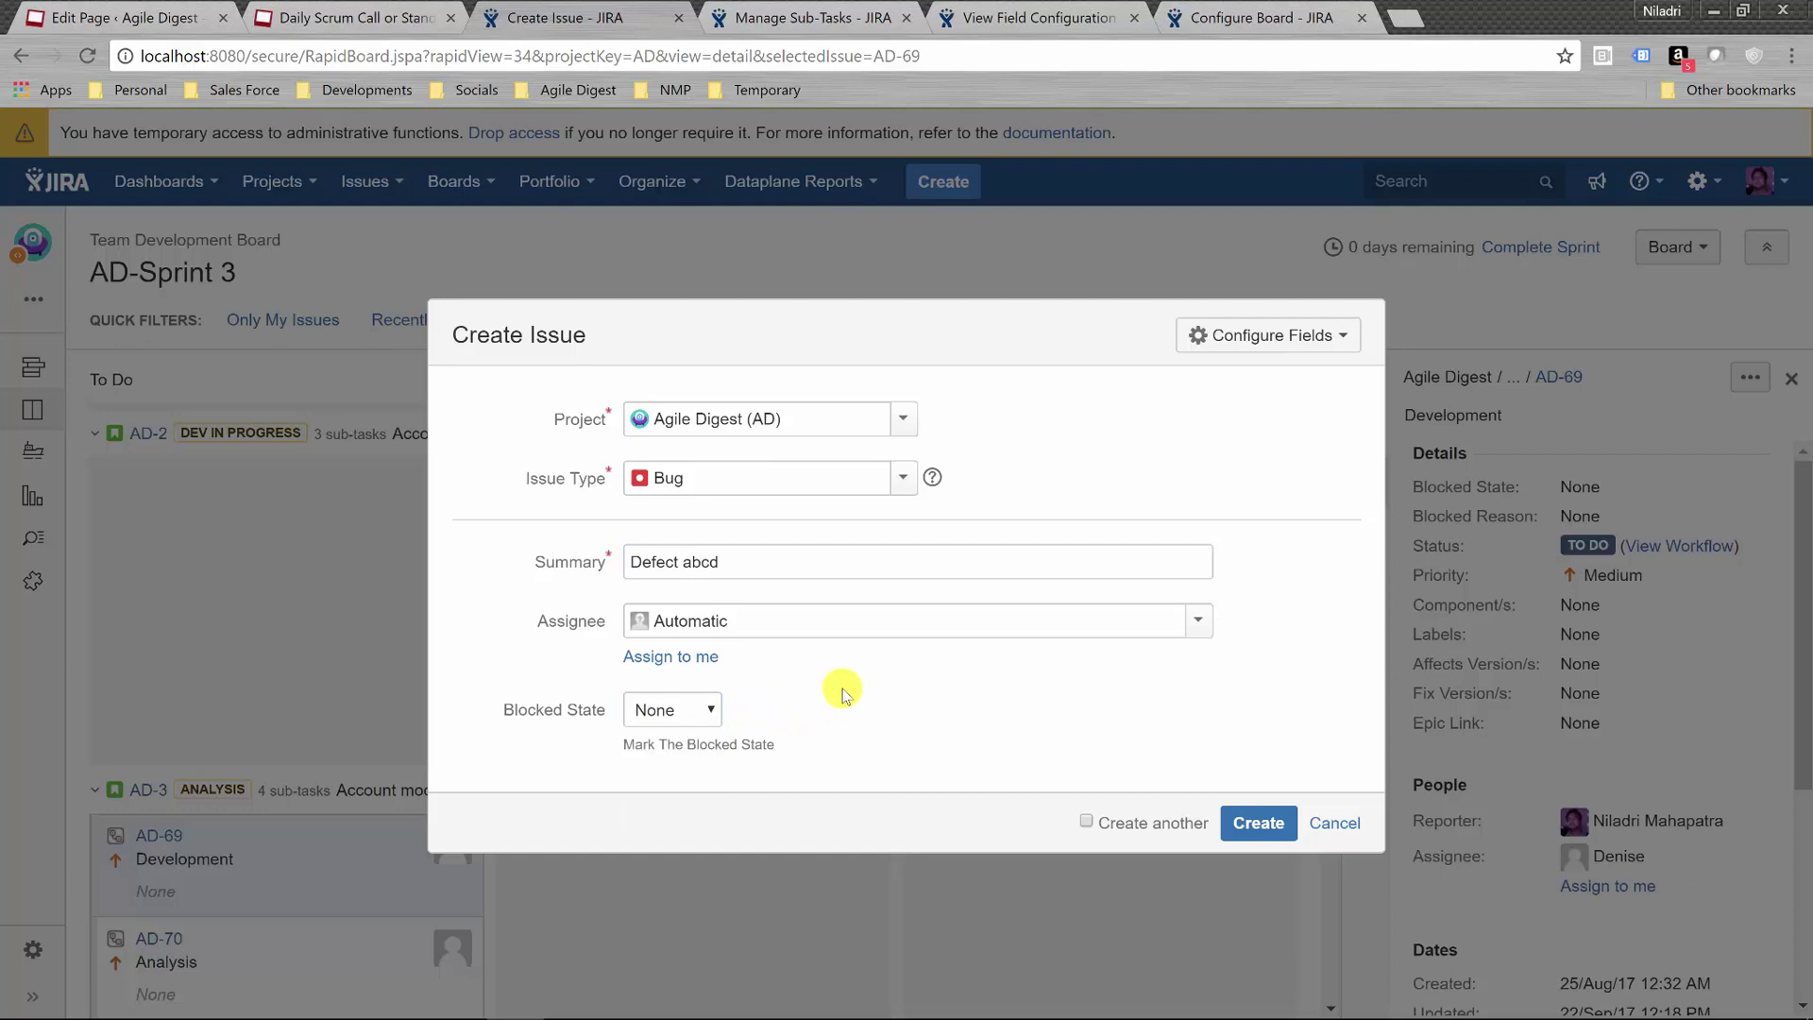
pyautogui.click(1265, 826)
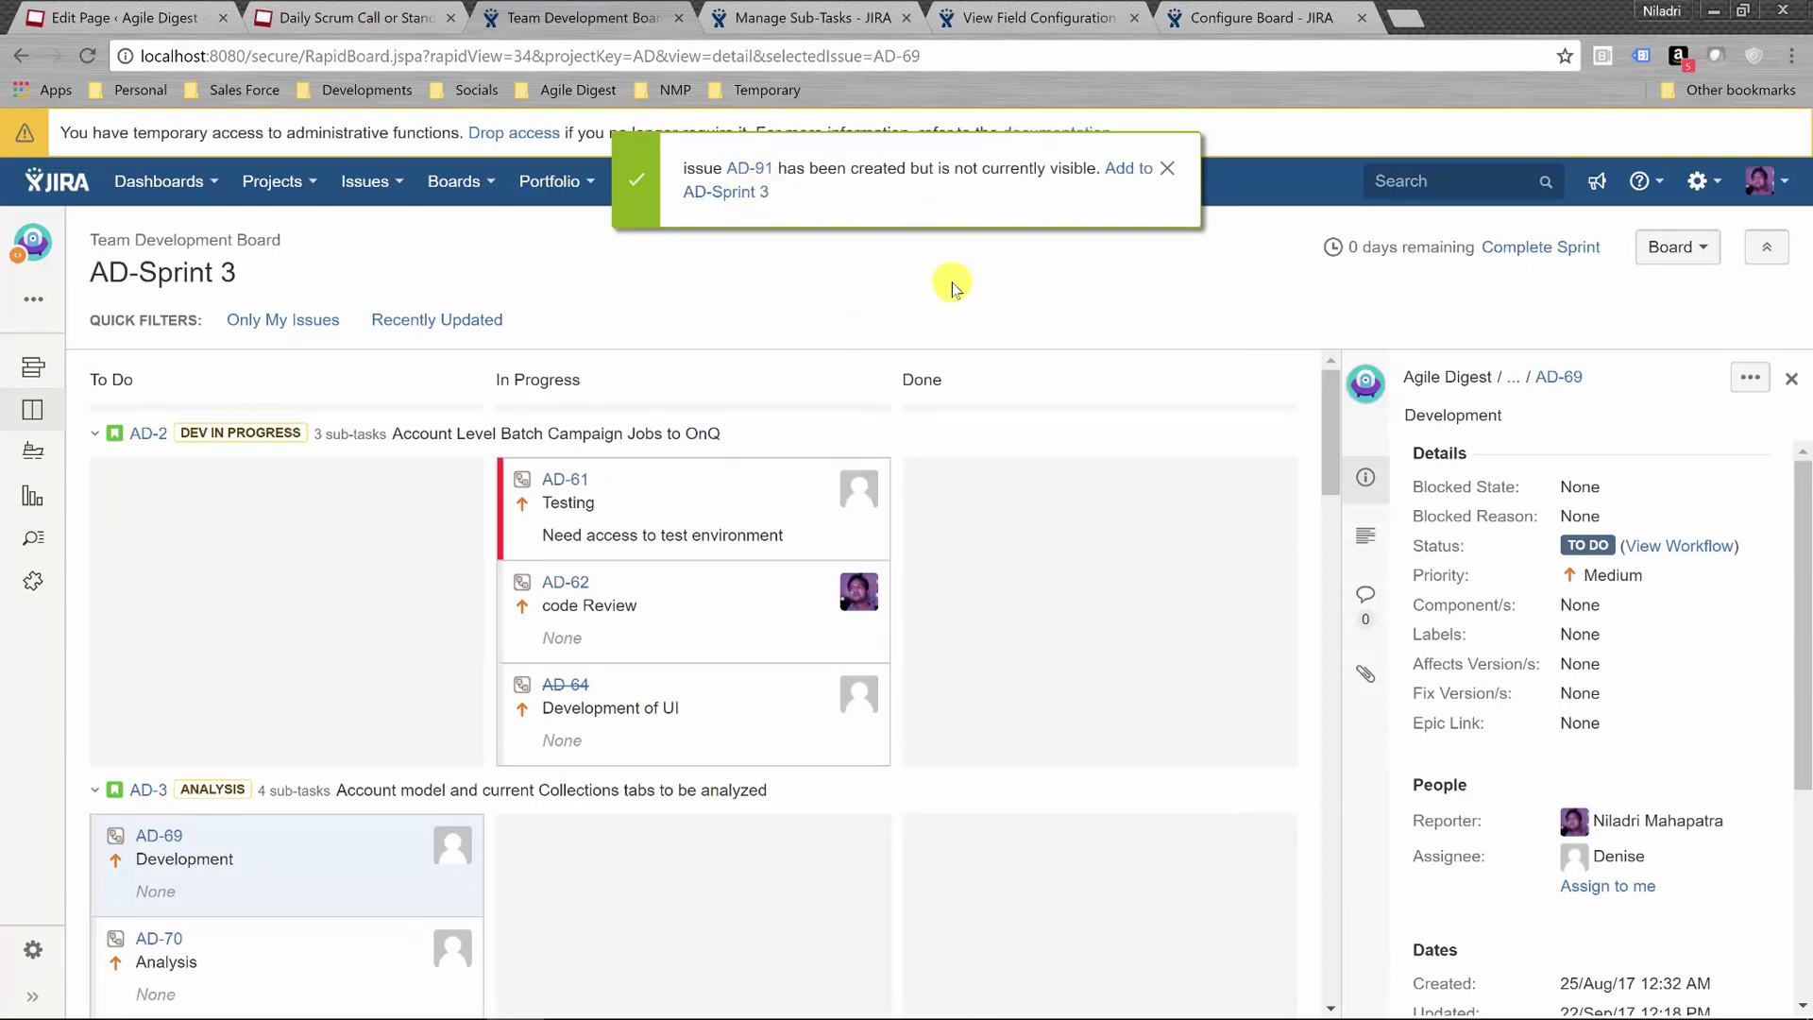
# Dismiss the AD-91 notice and check the board down to Other Issues for an AD-91 card
pyautogui.click(1170, 170)
pyautogui.moveTo(1326, 388); pyautogui.dragTo(1321, 994)
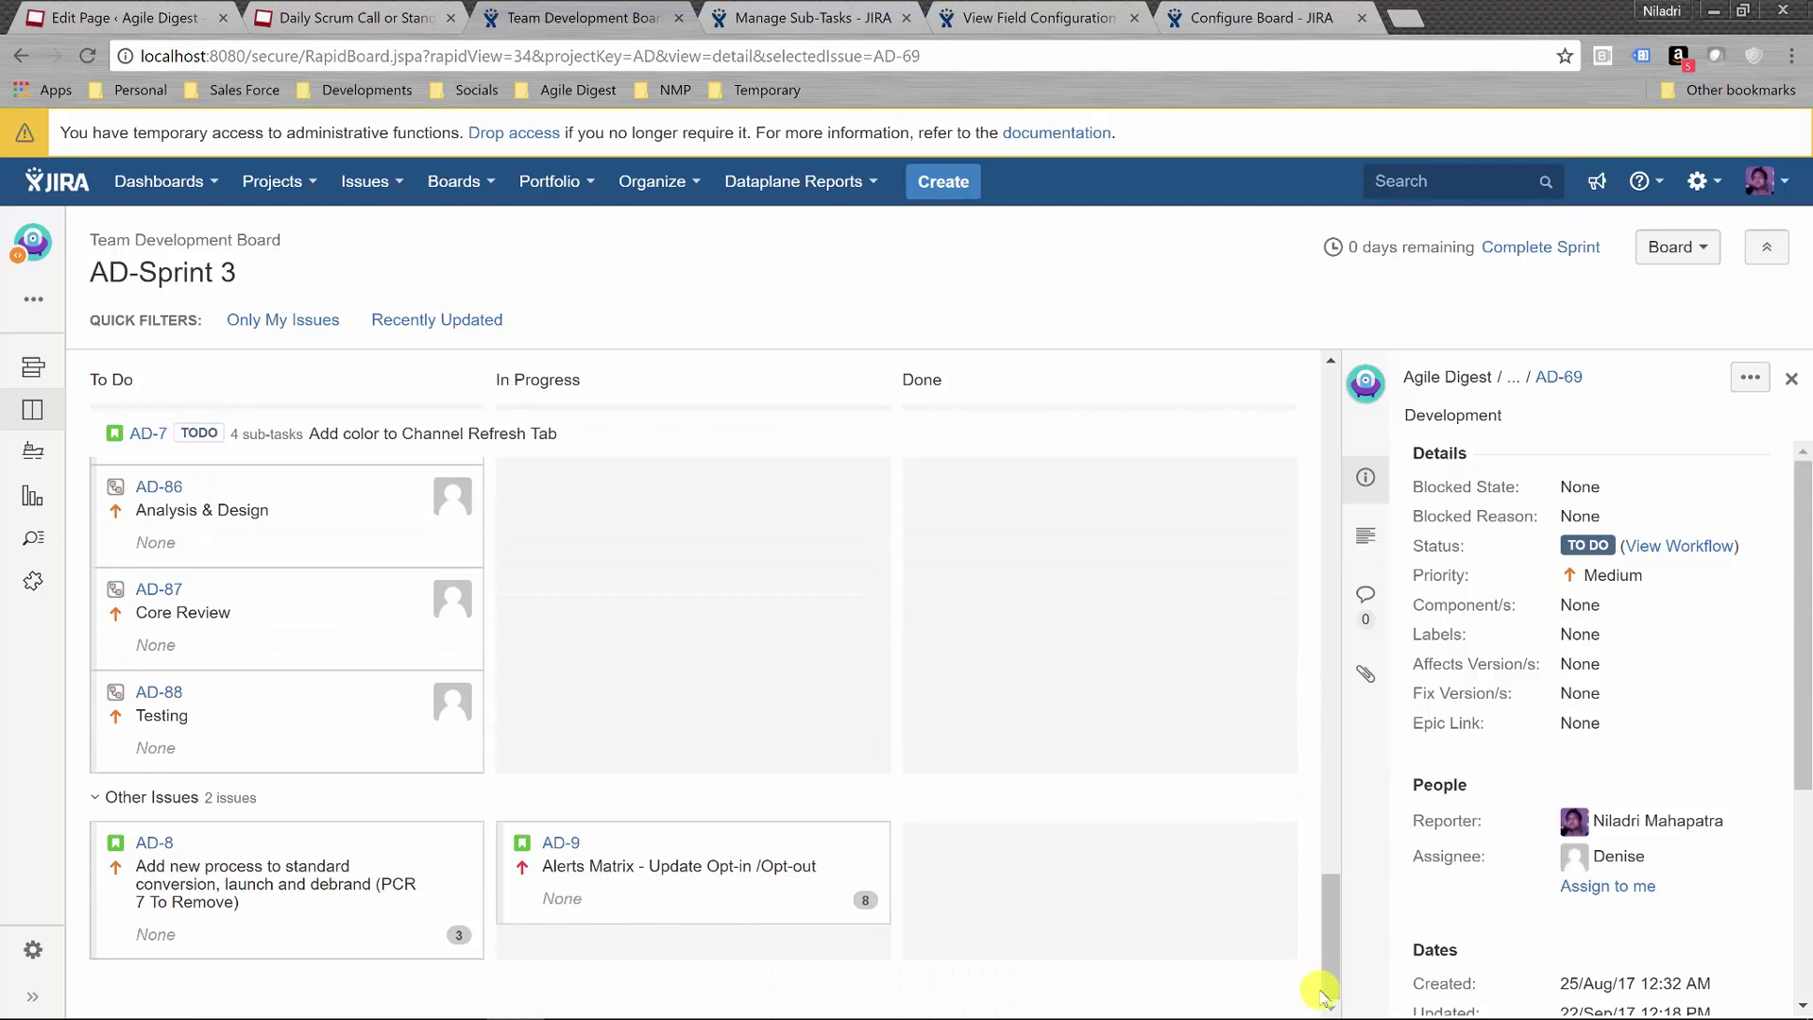
pyautogui.moveTo(1323, 983); pyautogui.dragTo(1318, 376)
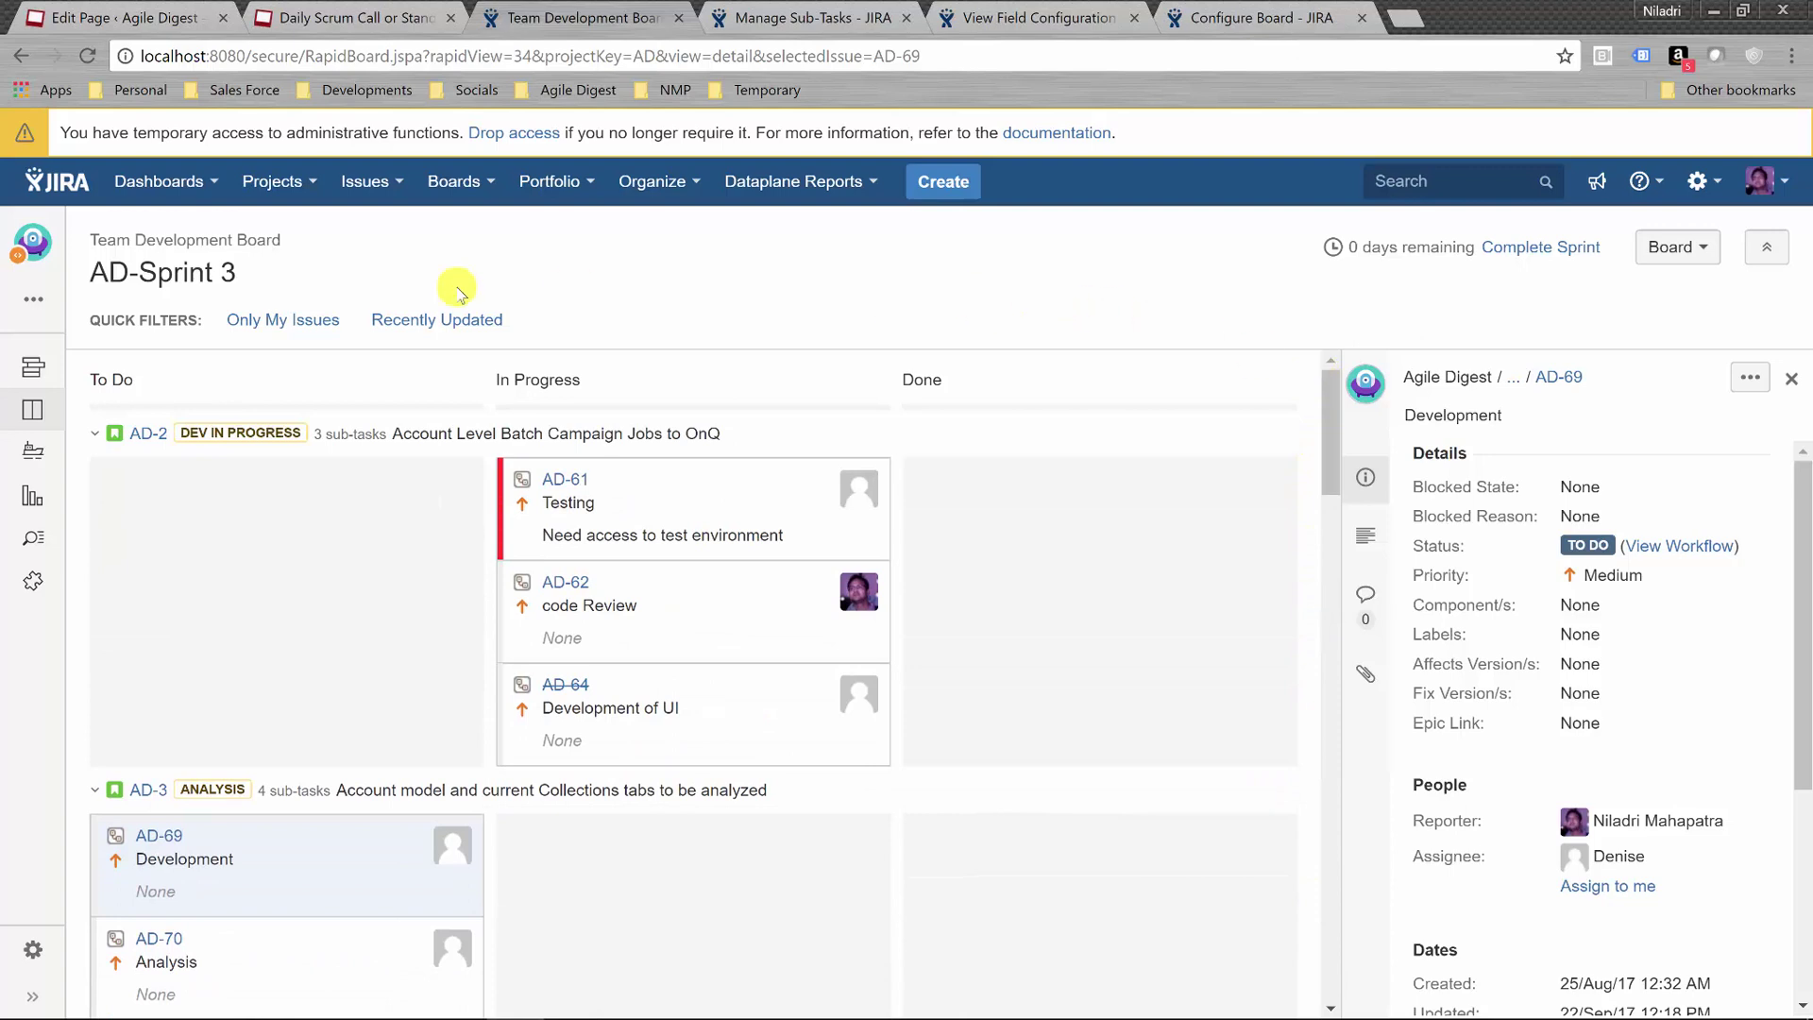
# Move AD-91 'Defect abcd' from the backlog into AD-Sprint 3, then return to Active sprints
pyautogui.click(21, 373)
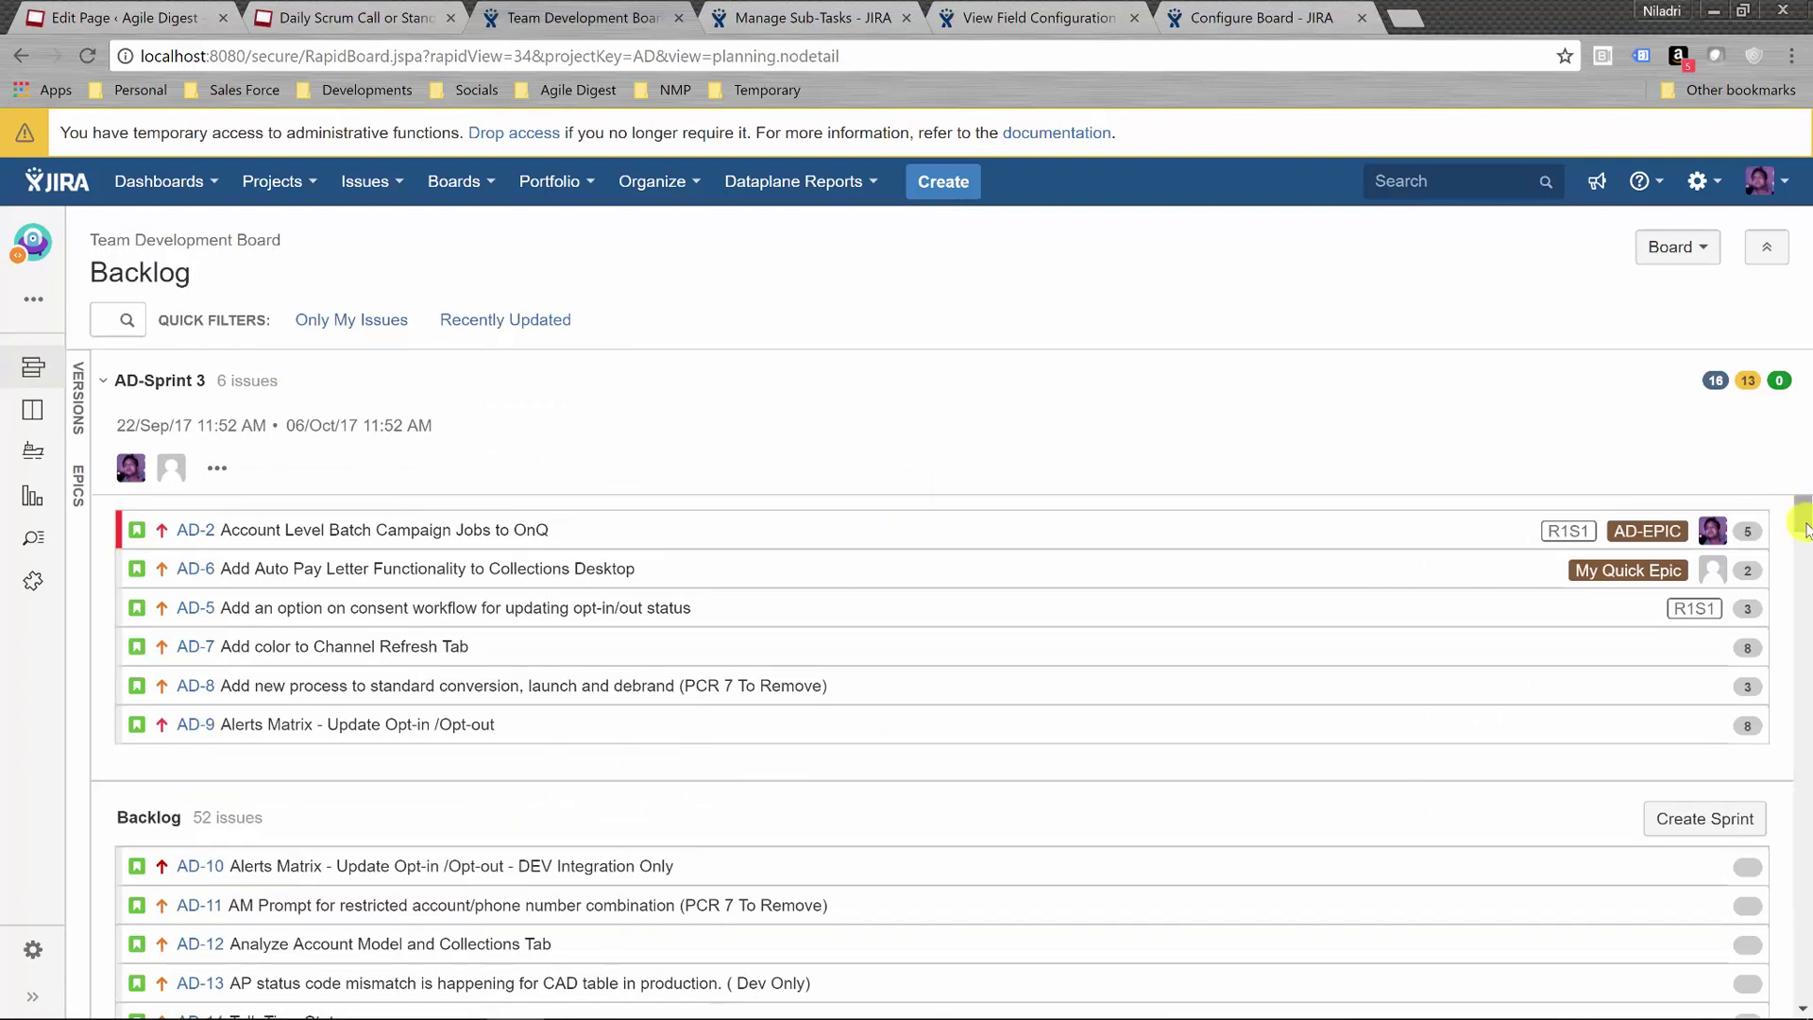
pyautogui.scroll(-3, 1794, 675)
pyautogui.scroll(-15, 1795, 675)
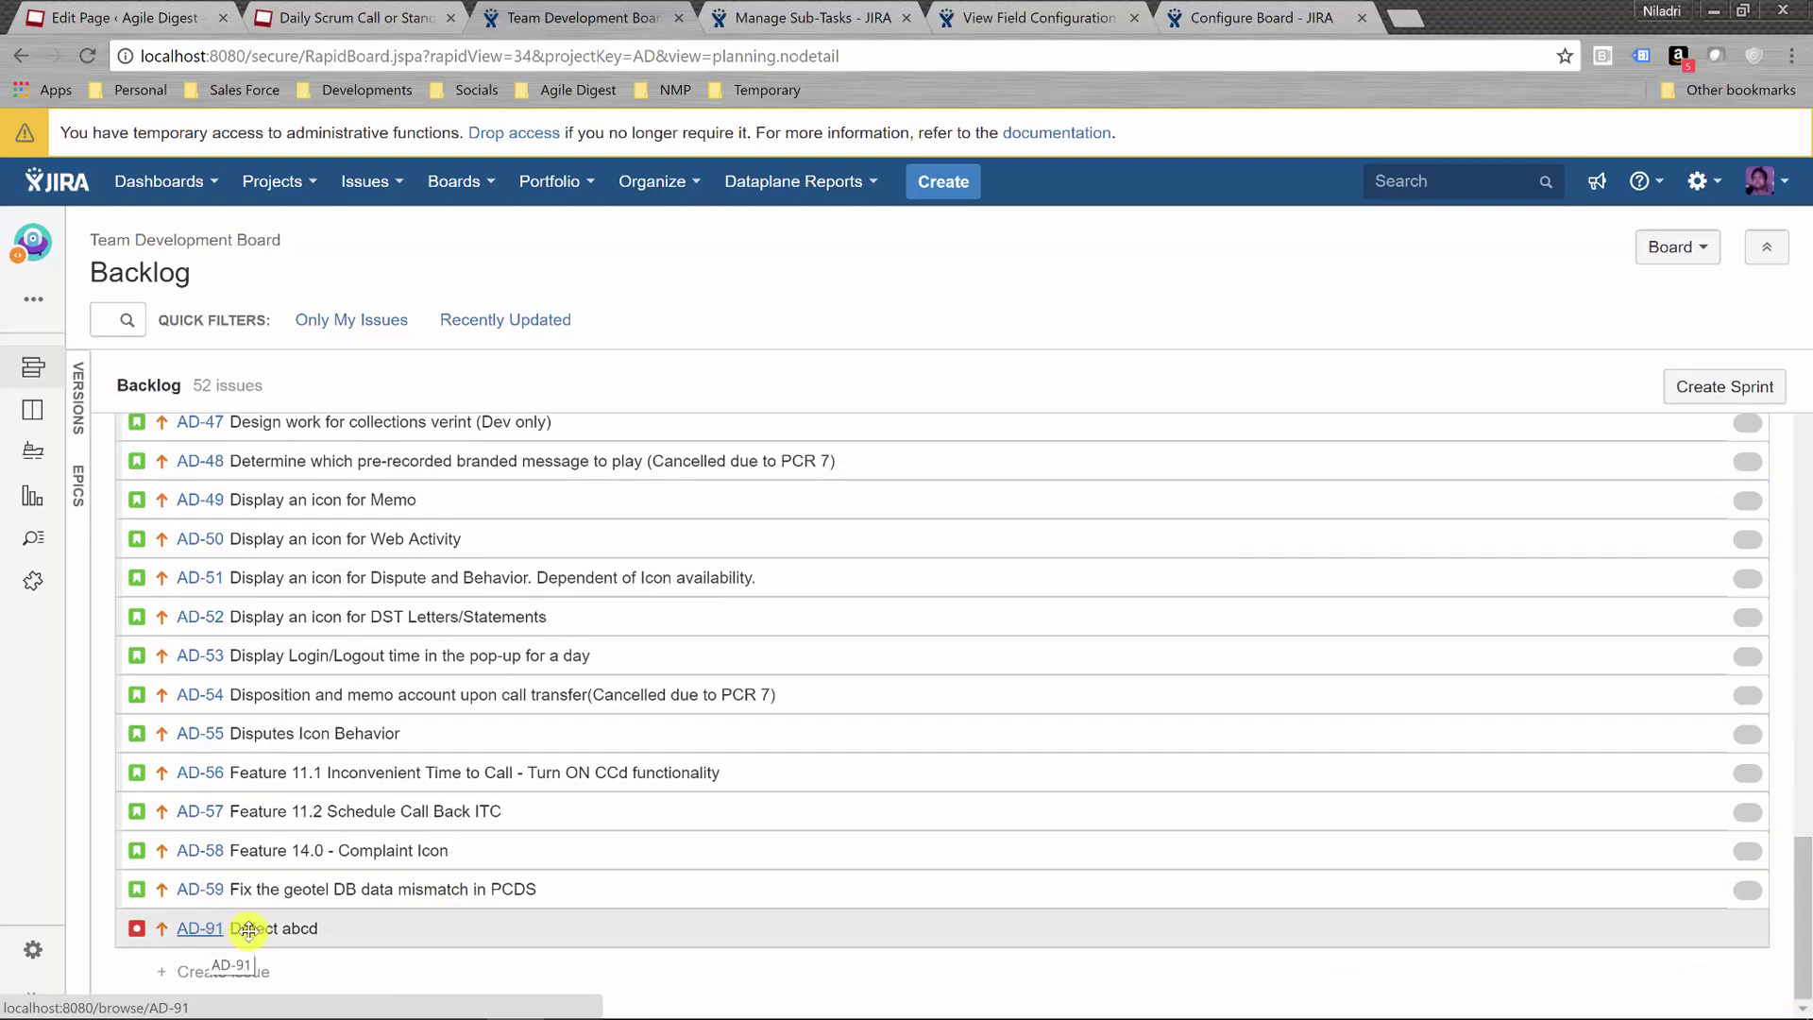
pyautogui.moveTo(374, 930); pyautogui.dragTo(373, 780)
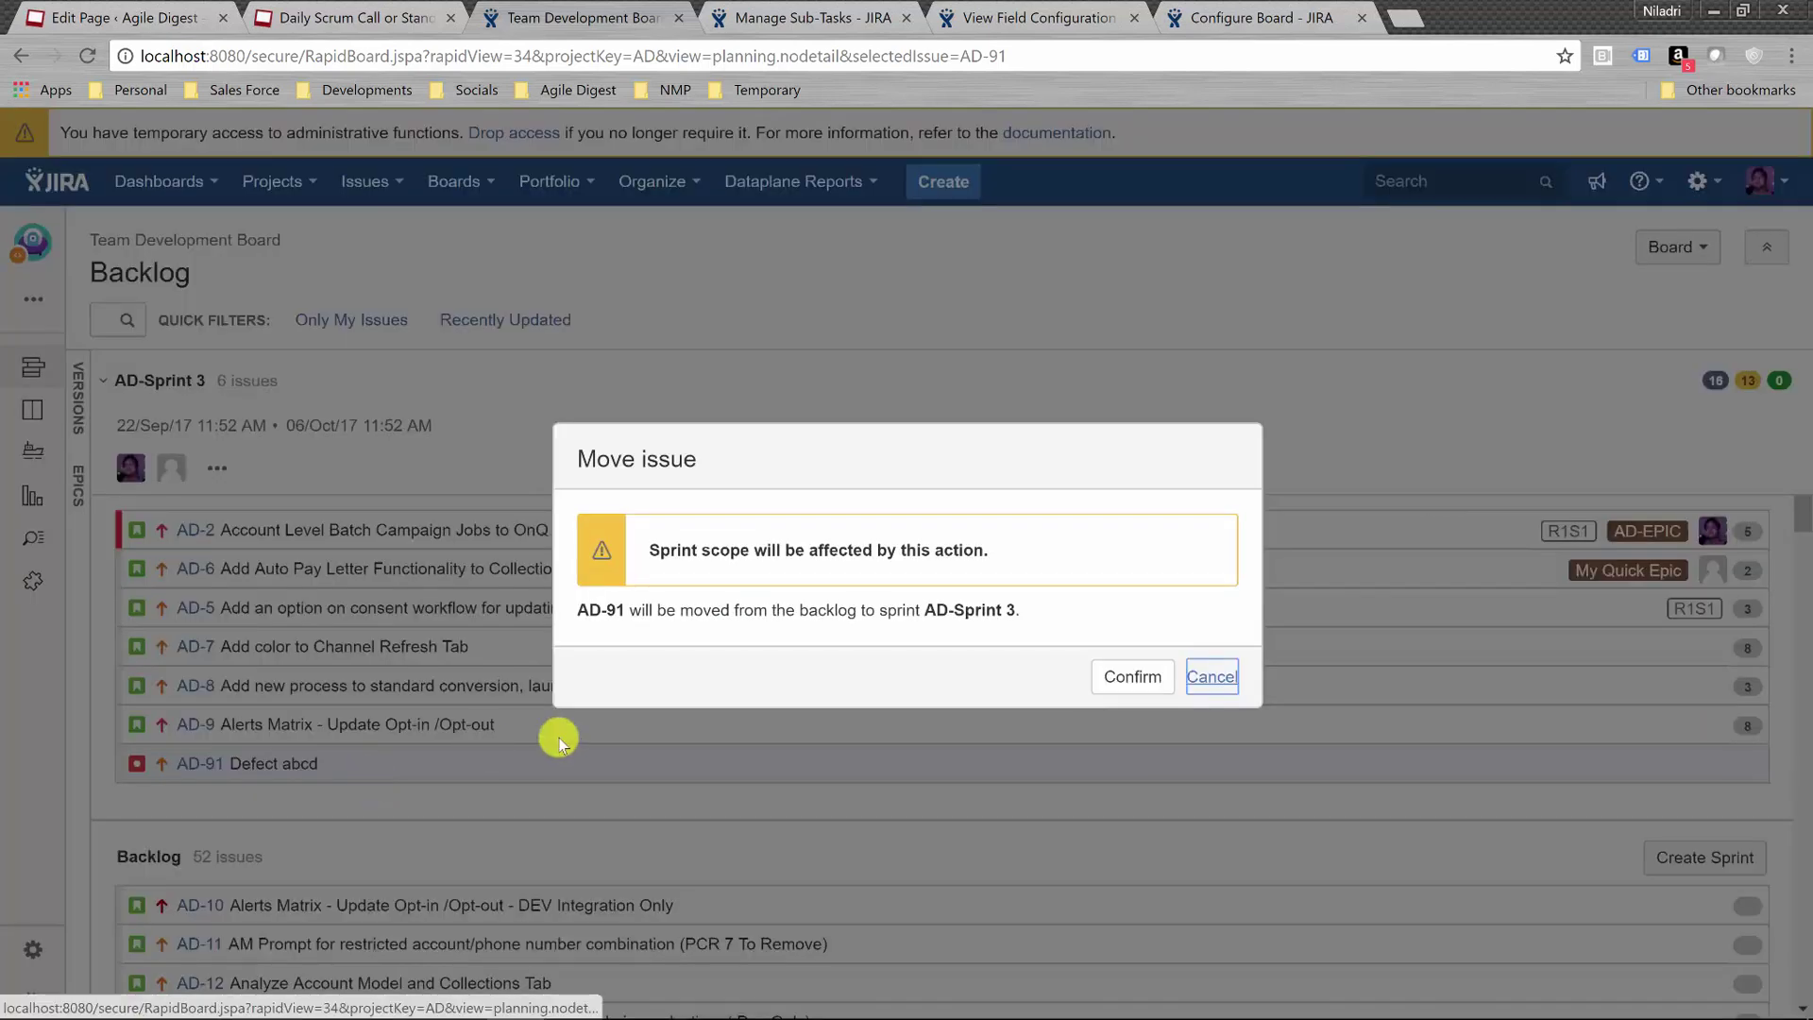
pyautogui.click(1107, 686)
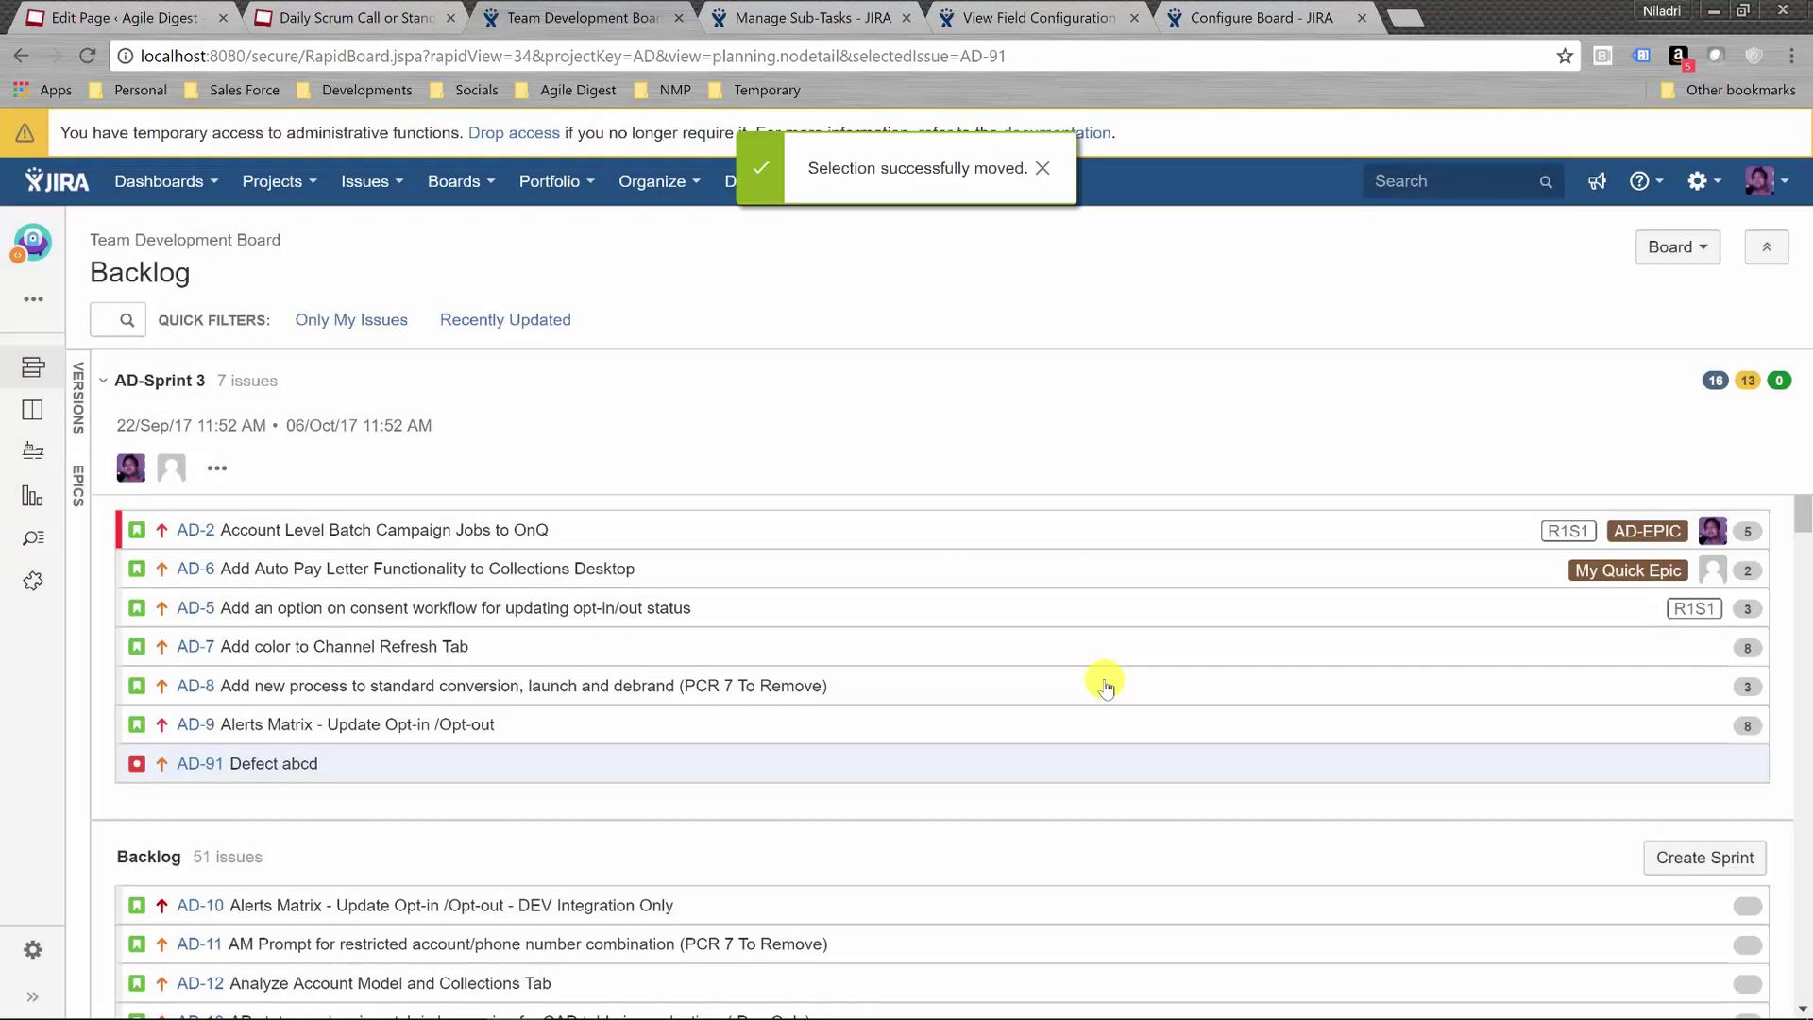
pyautogui.click(23, 414)
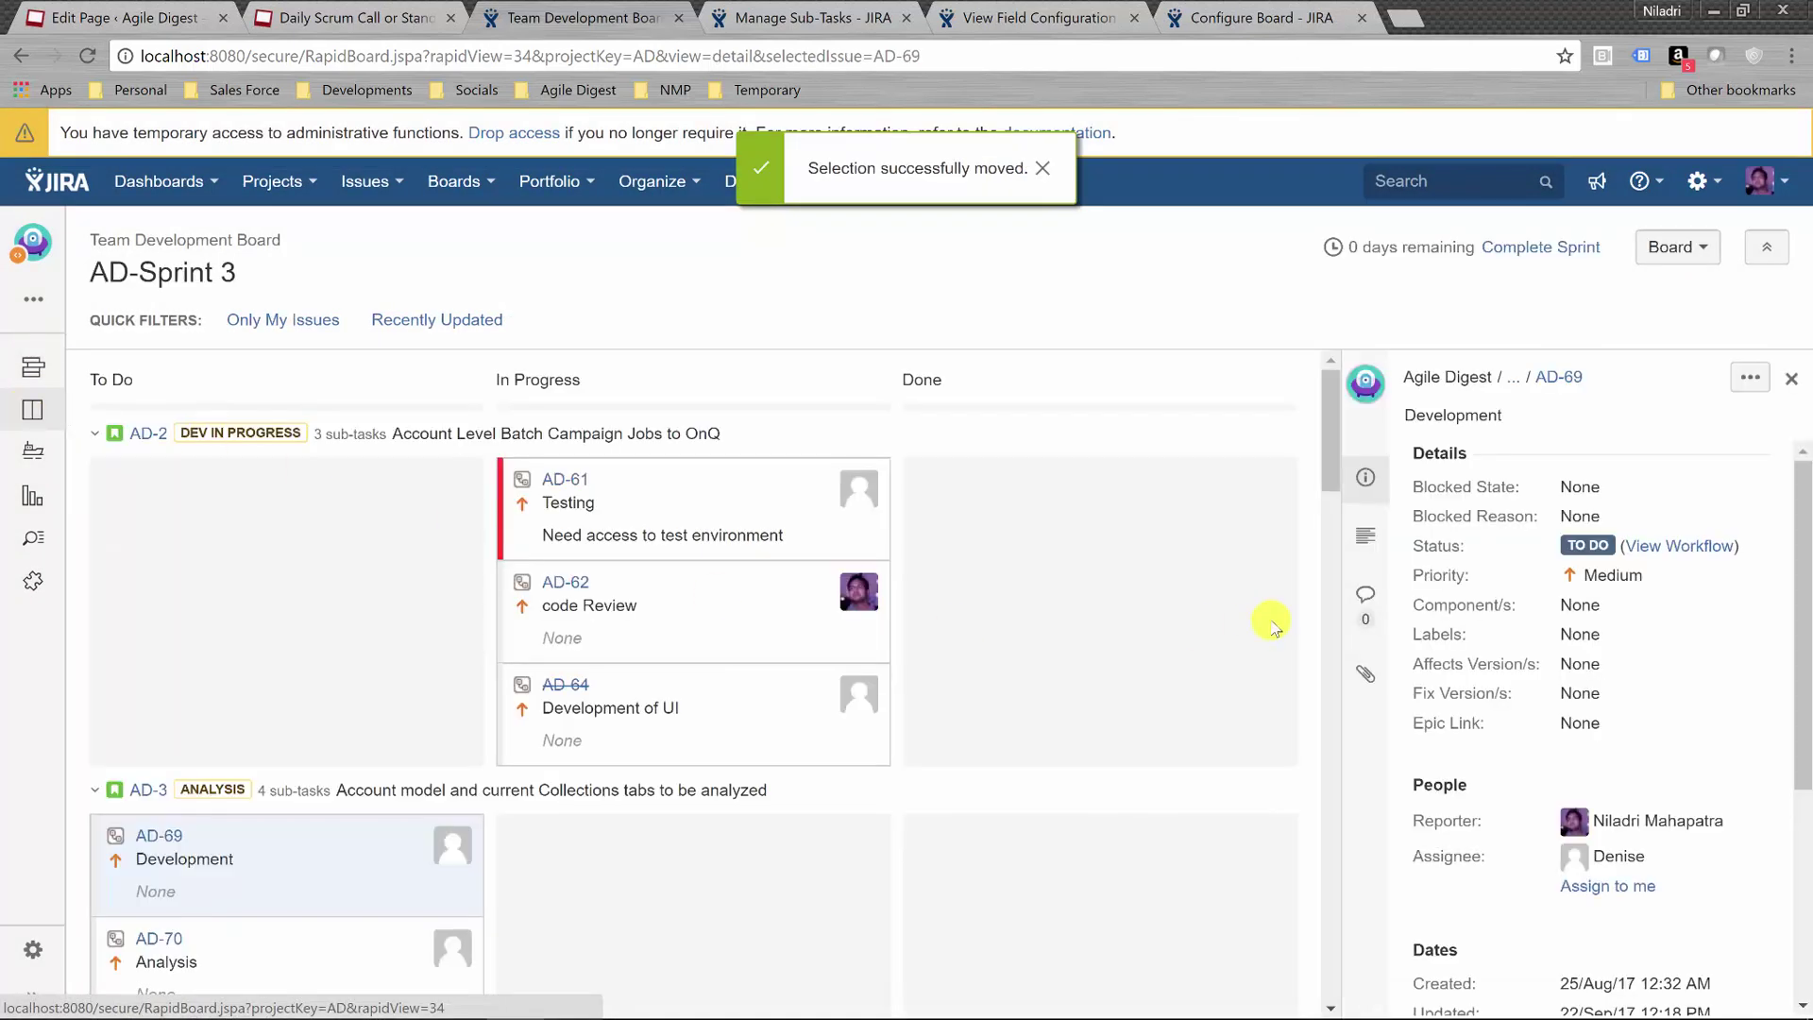
pyautogui.scroll(-8, 1318, 734)
pyautogui.moveTo(1318, 733); pyautogui.dragTo(1329, 1009)
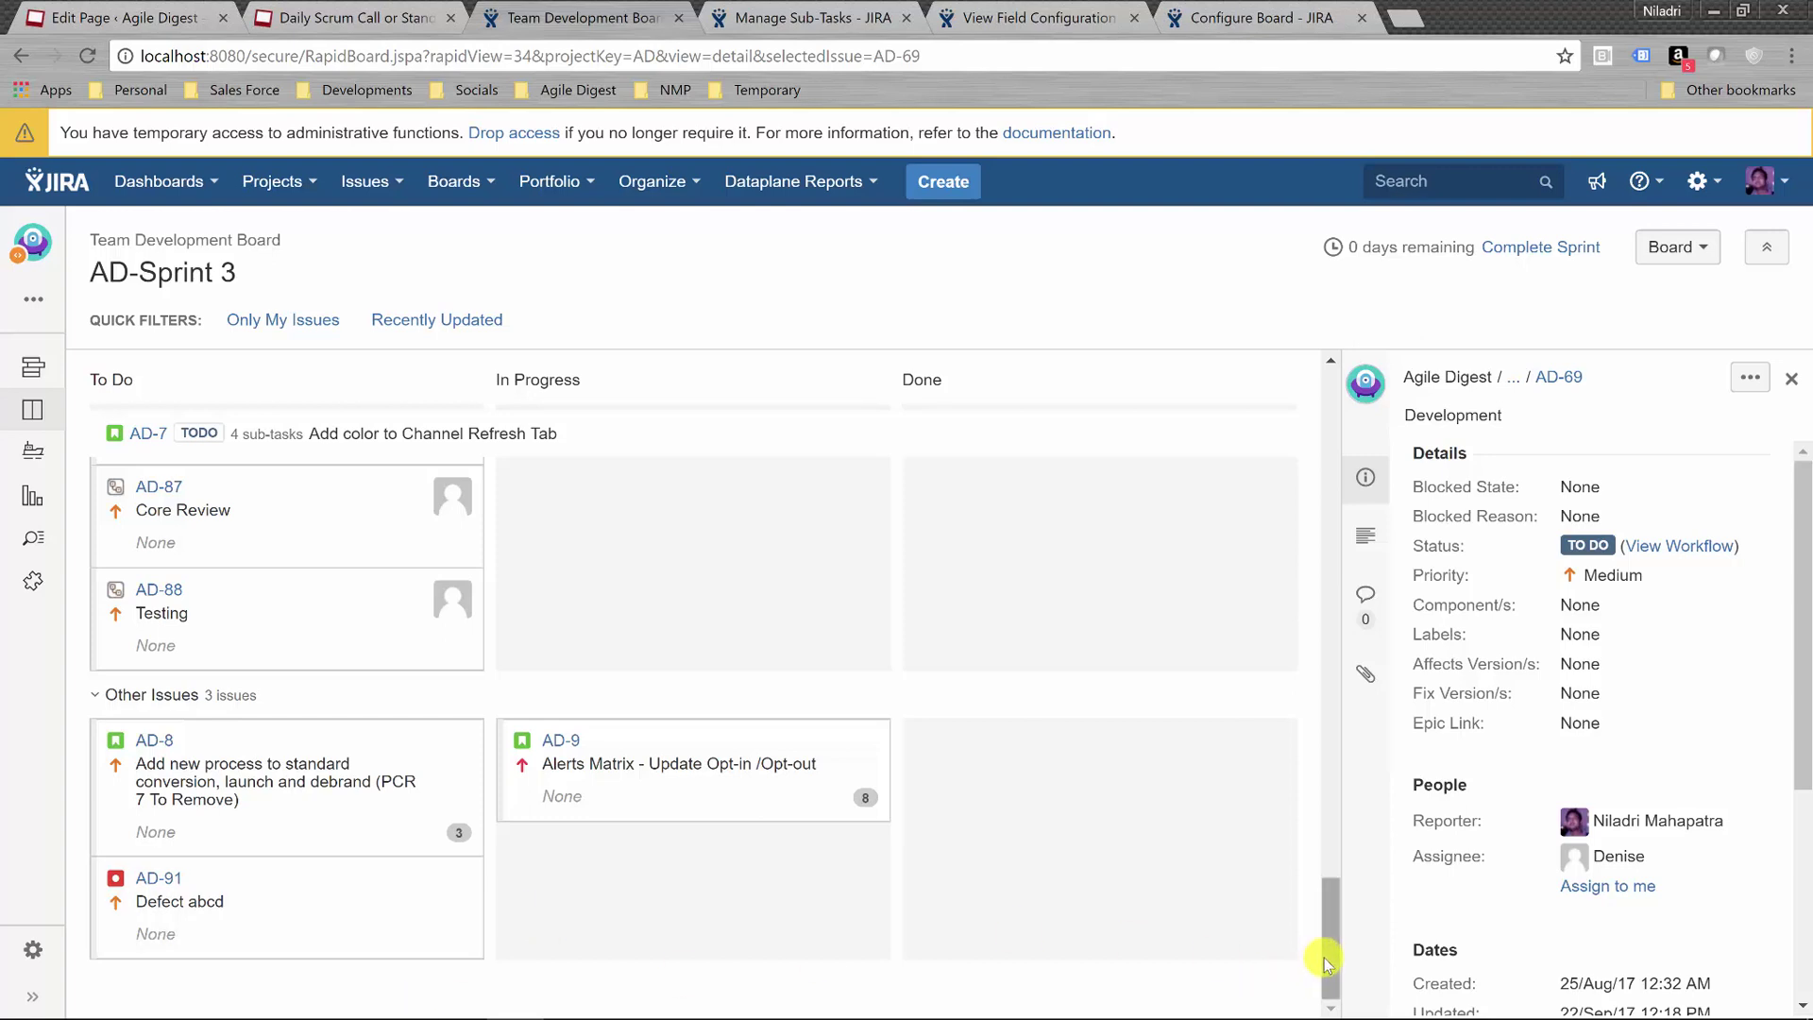
pyautogui.moveTo(1332, 888); pyautogui.dragTo(1316, 344)
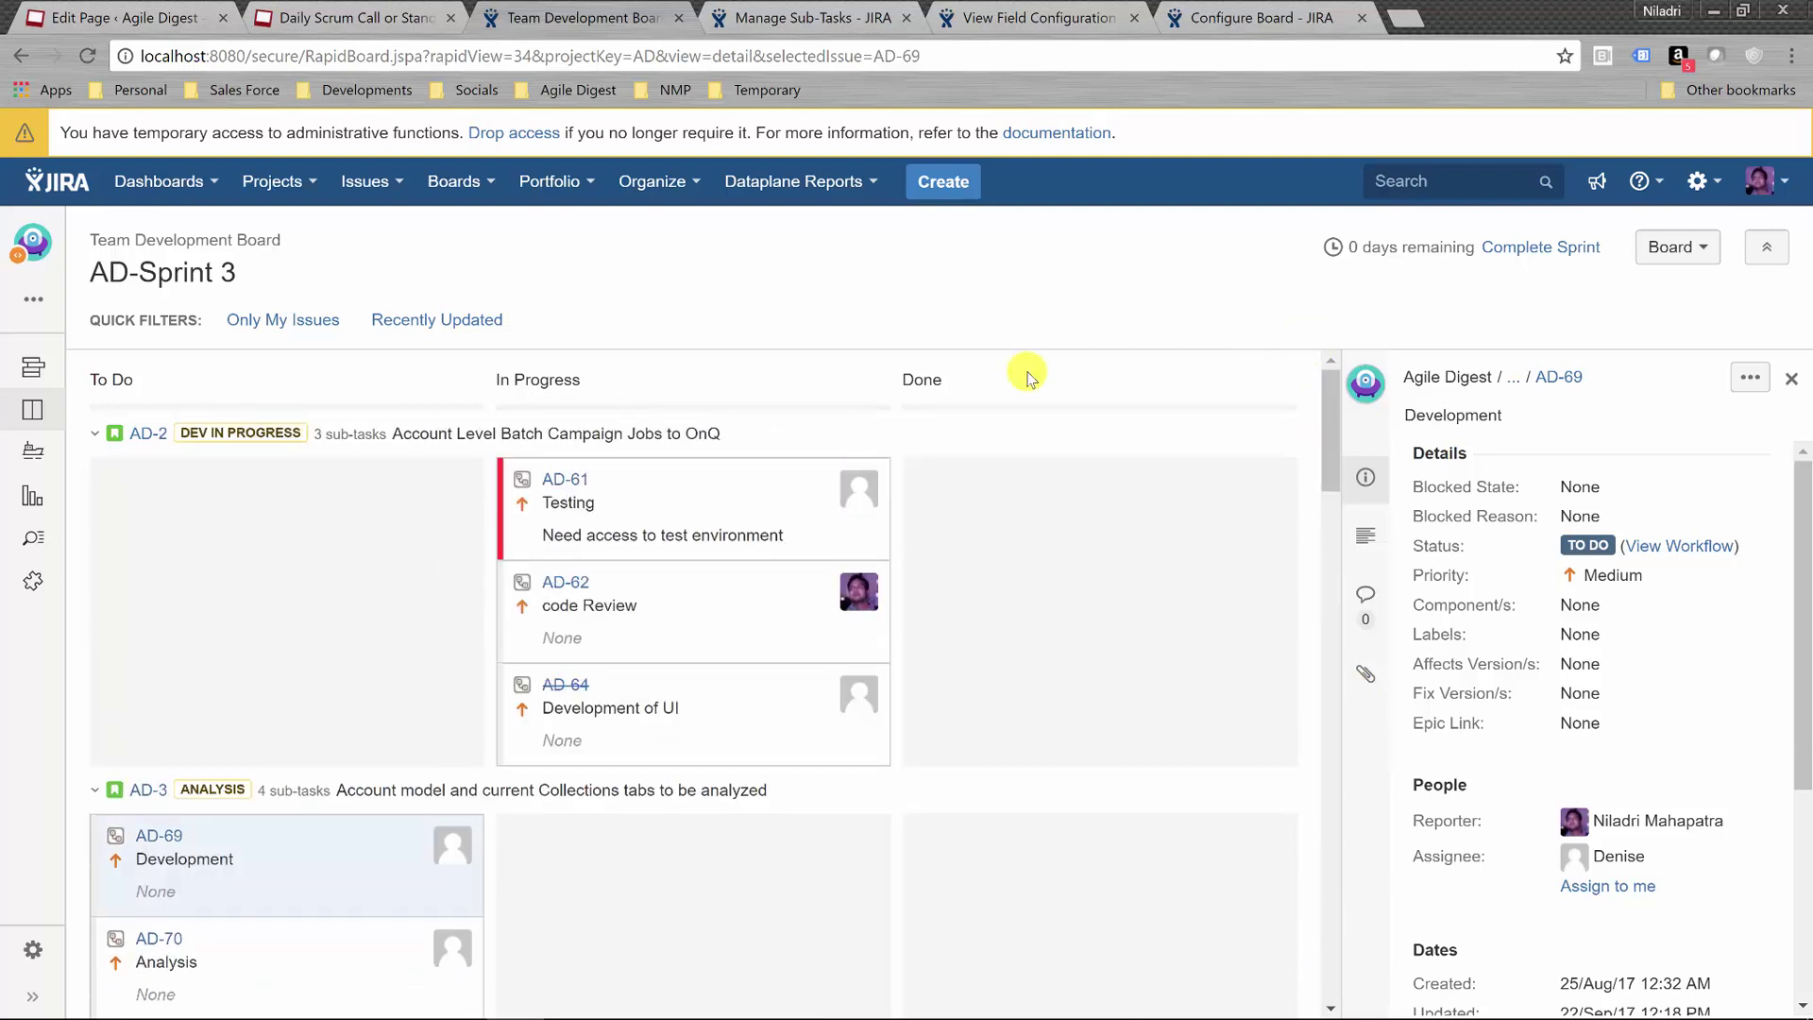
pyautogui.click(149, 436)
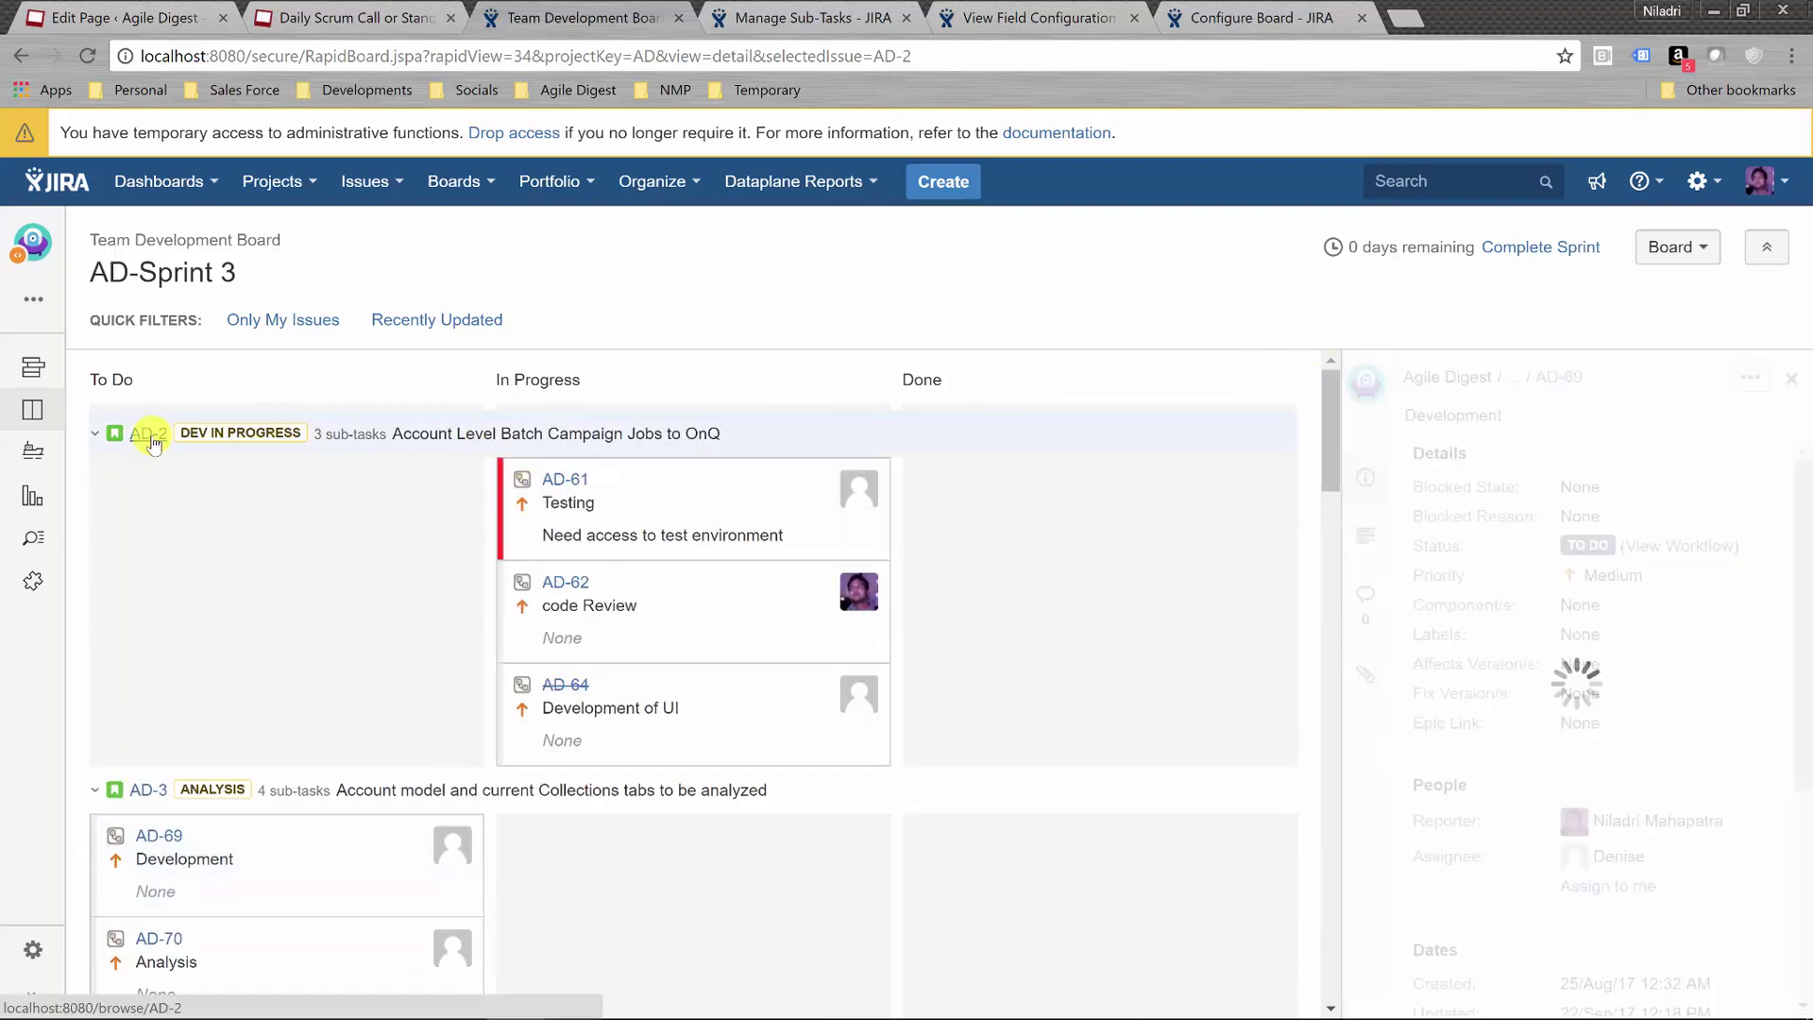
# Jump to AD-2's Sub-Tasks section in the detail panel and scroll through the board
pyautogui.moveTo(1800, 605); pyautogui.dragTo(1799, 878)
pyautogui.click(1365, 734)
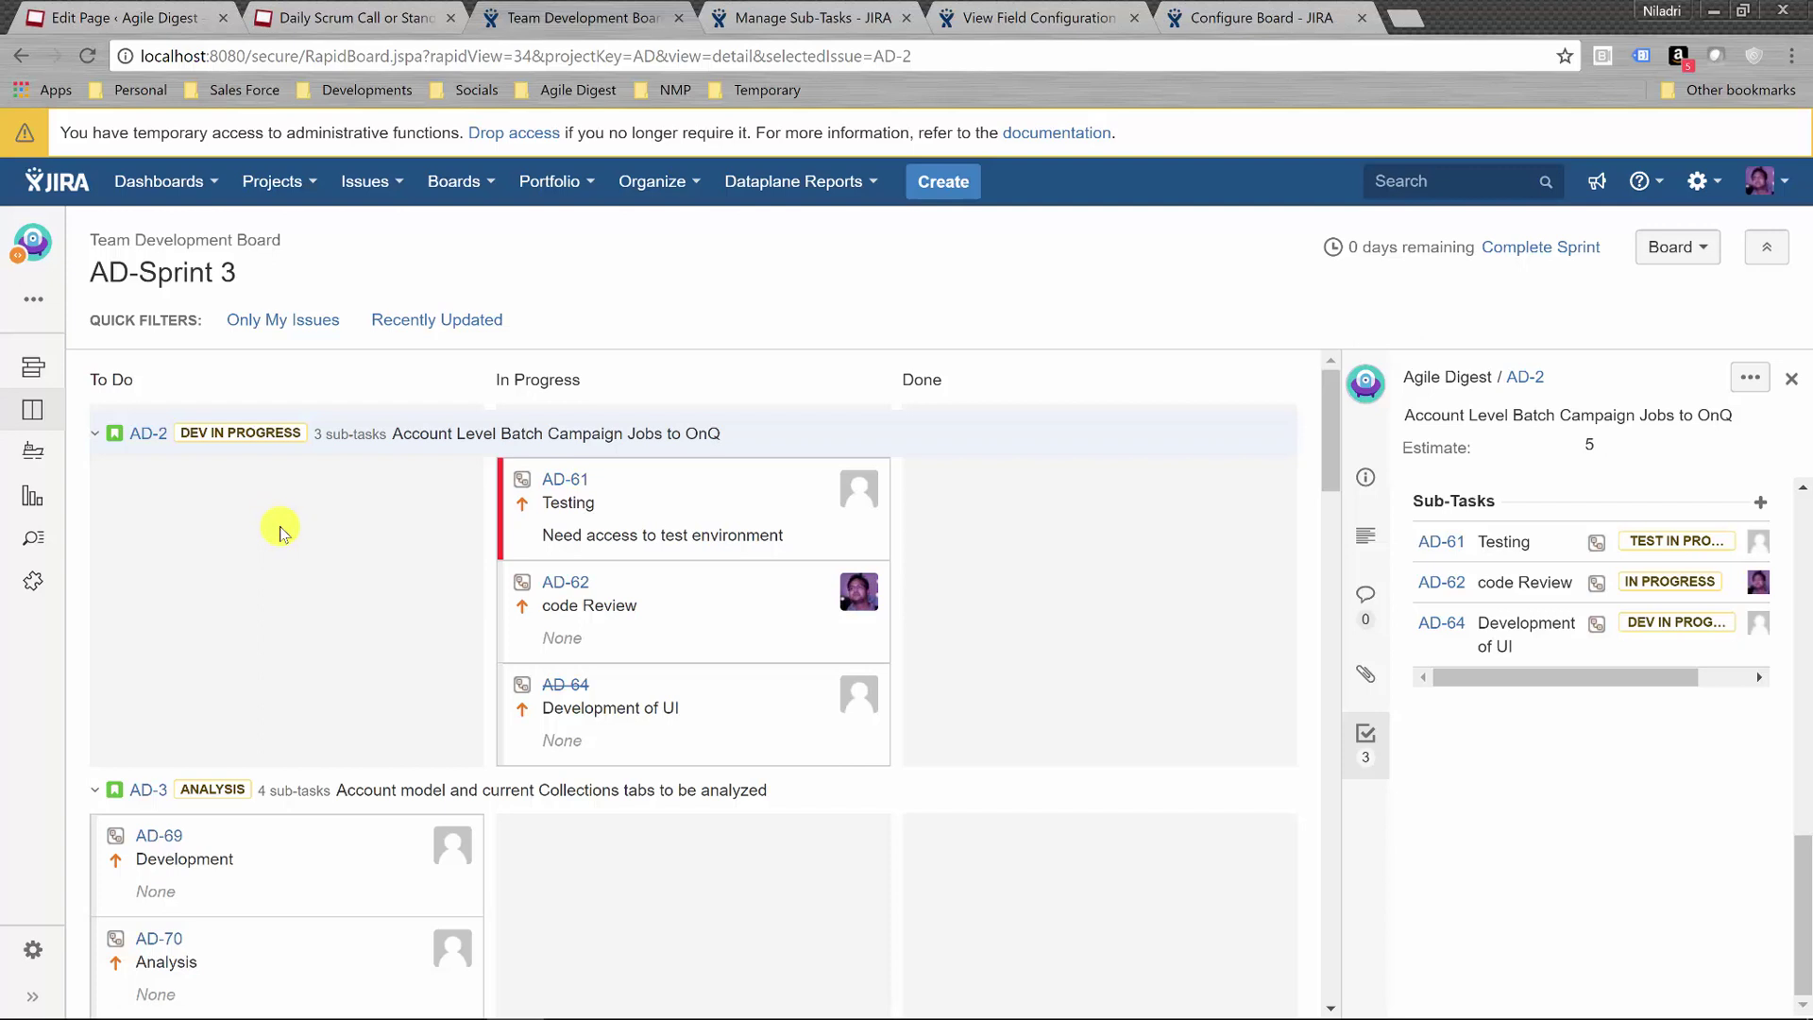
pyautogui.scroll(-3, 1254, 838)
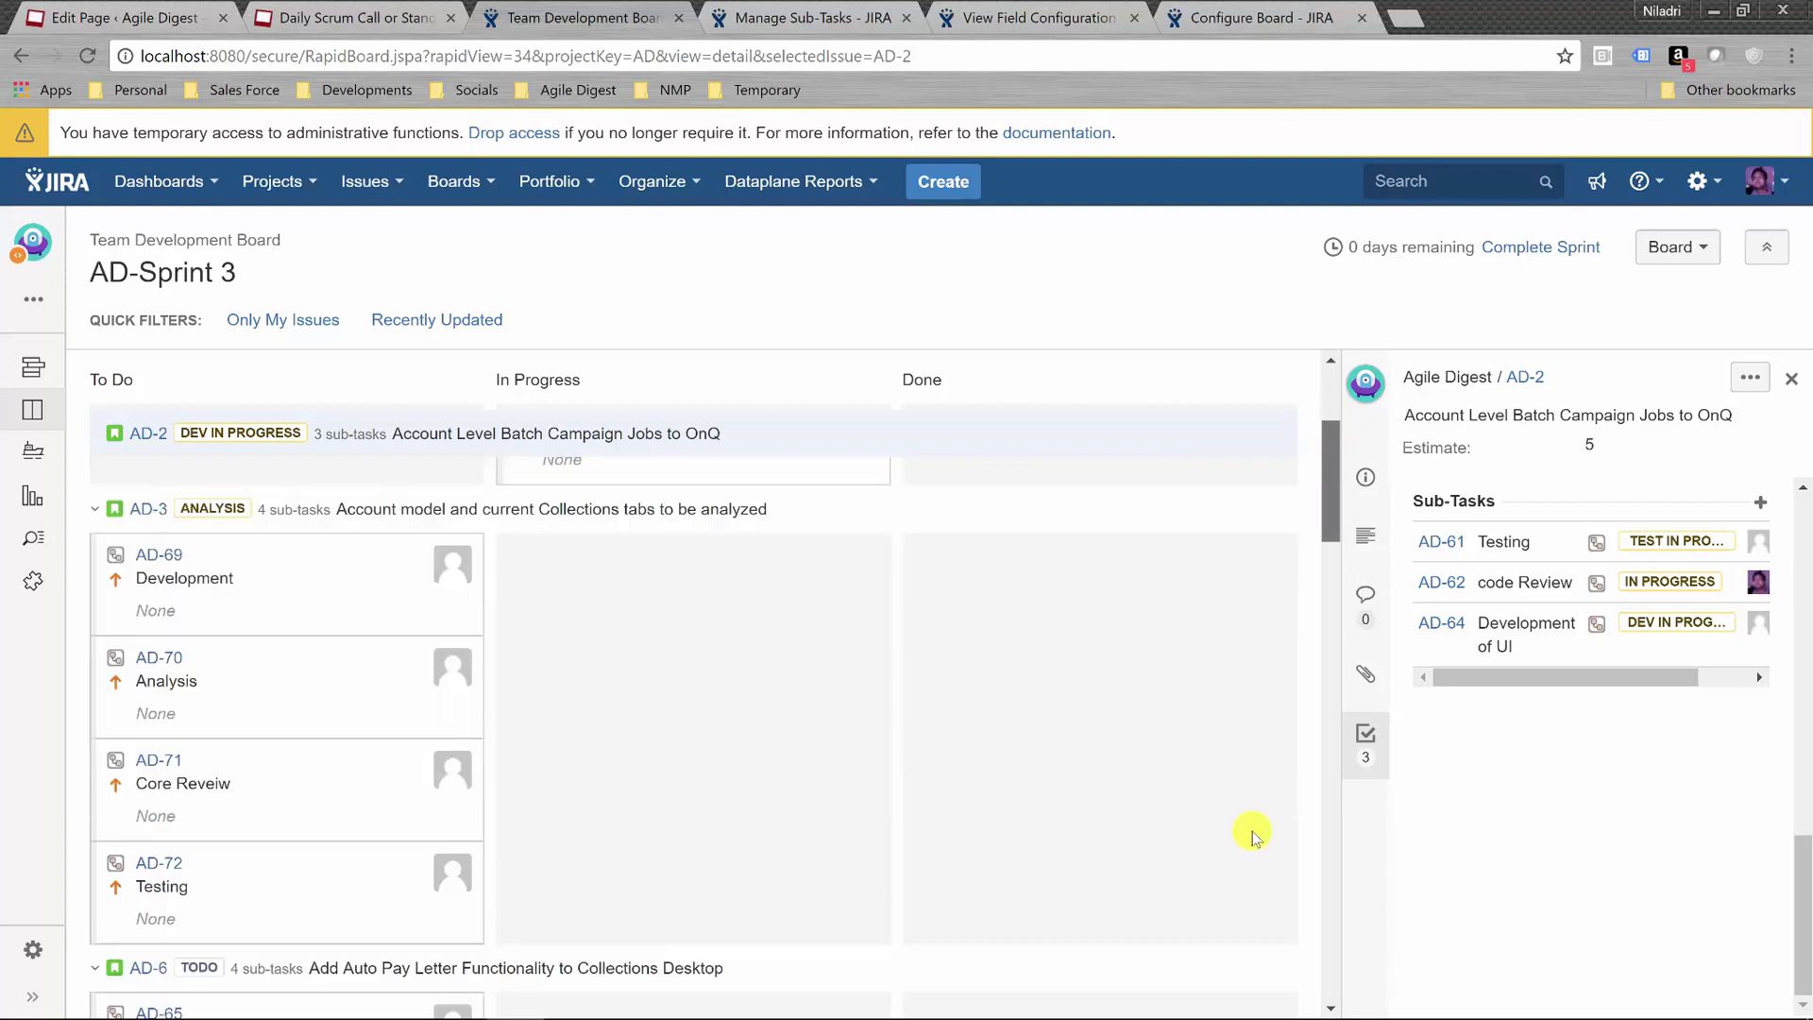
pyautogui.scroll(-10, 1256, 850)
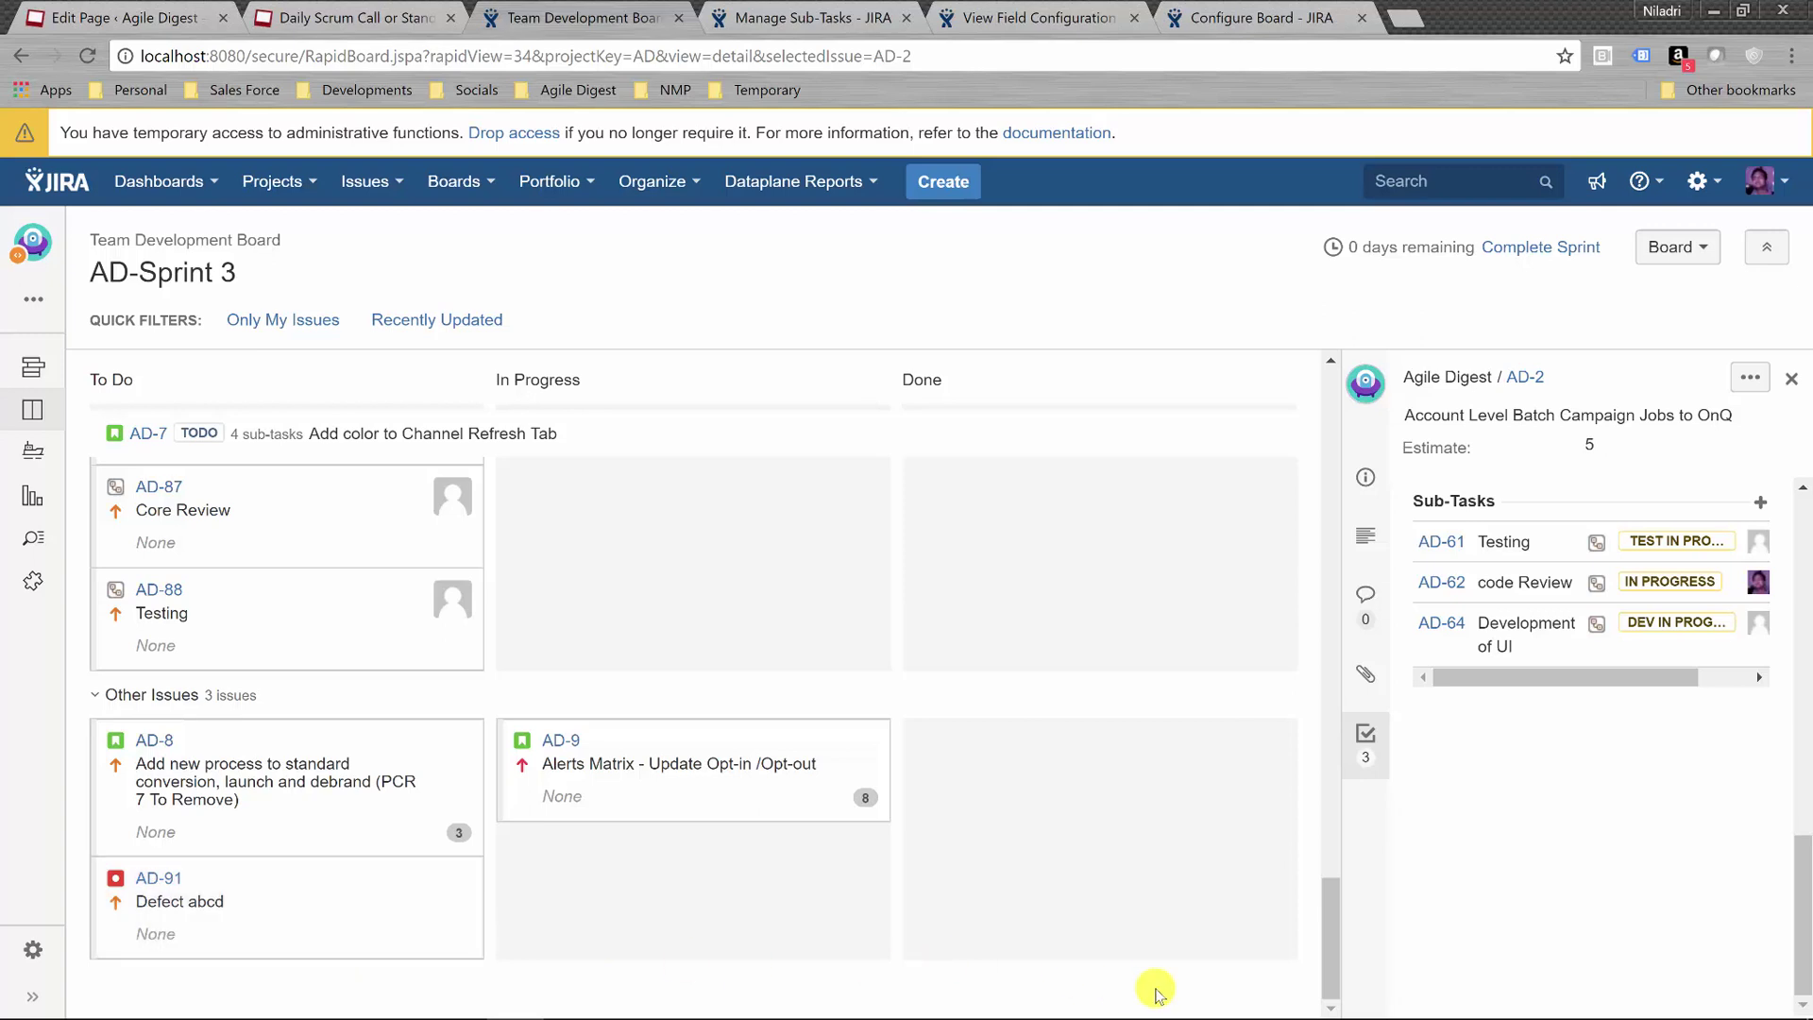
pyautogui.moveTo(1332, 855); pyautogui.dragTo(1325, 472)
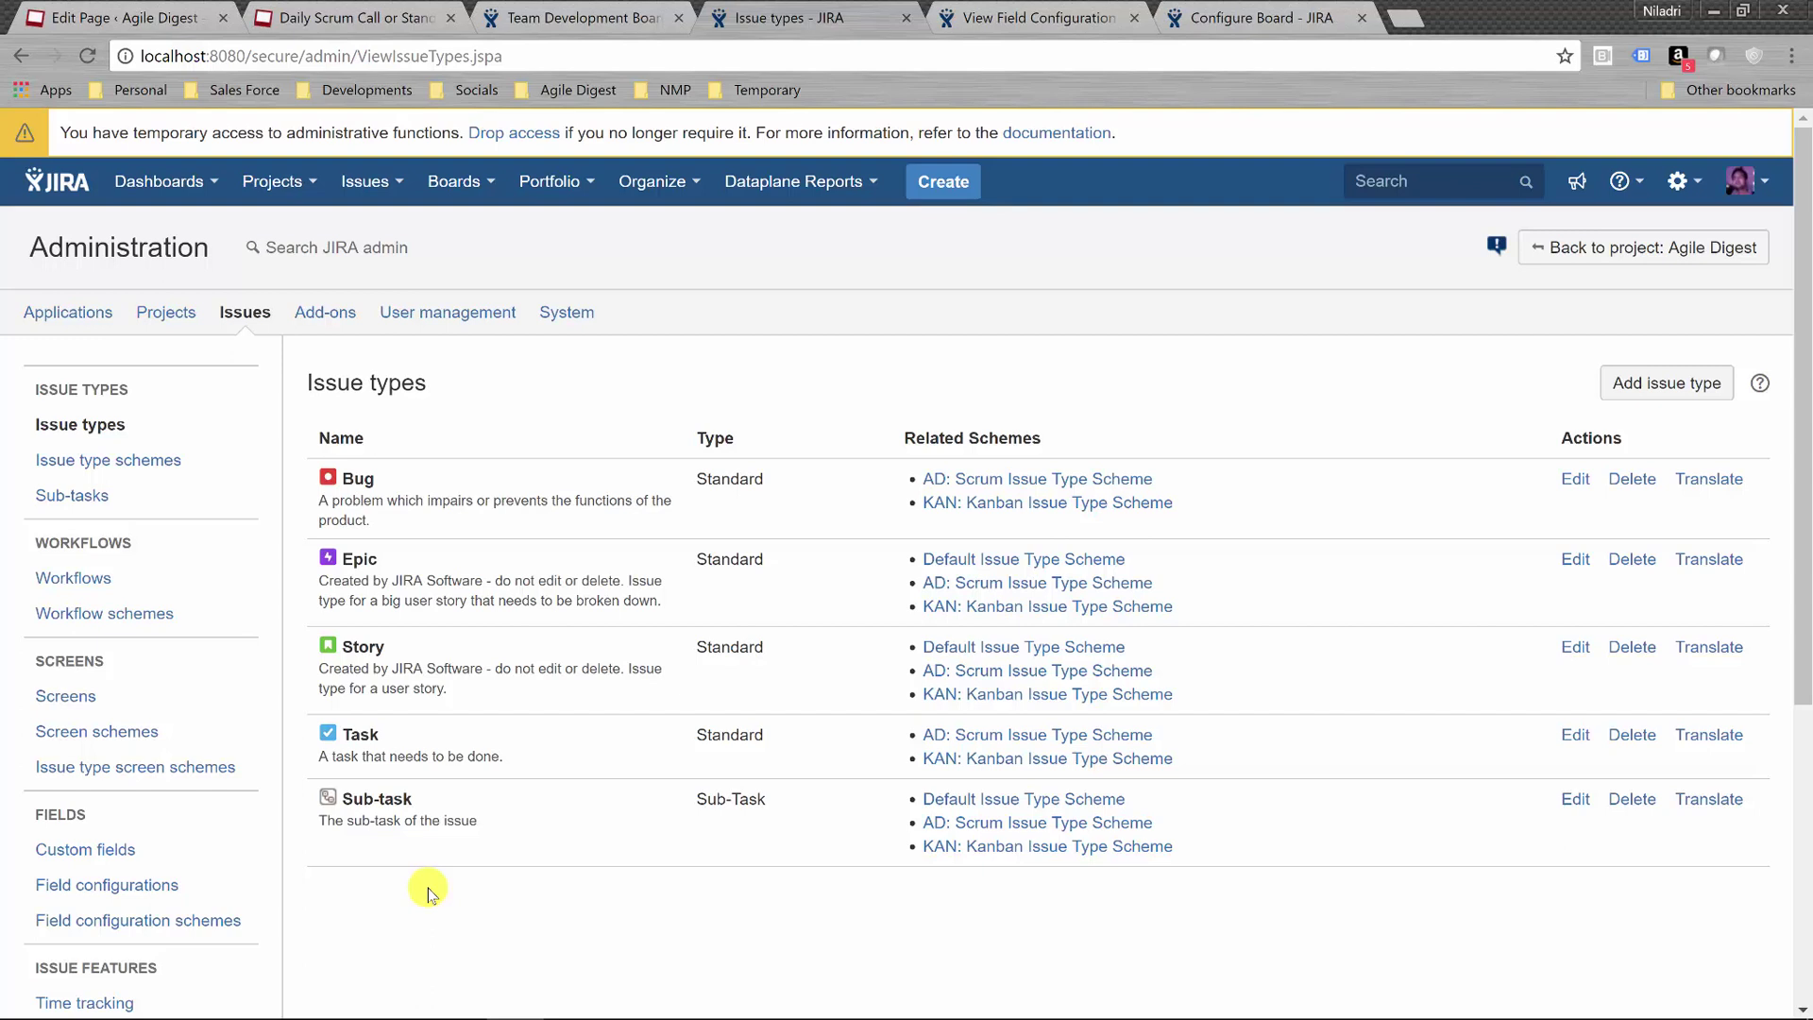
pyautogui.click(151, 462)
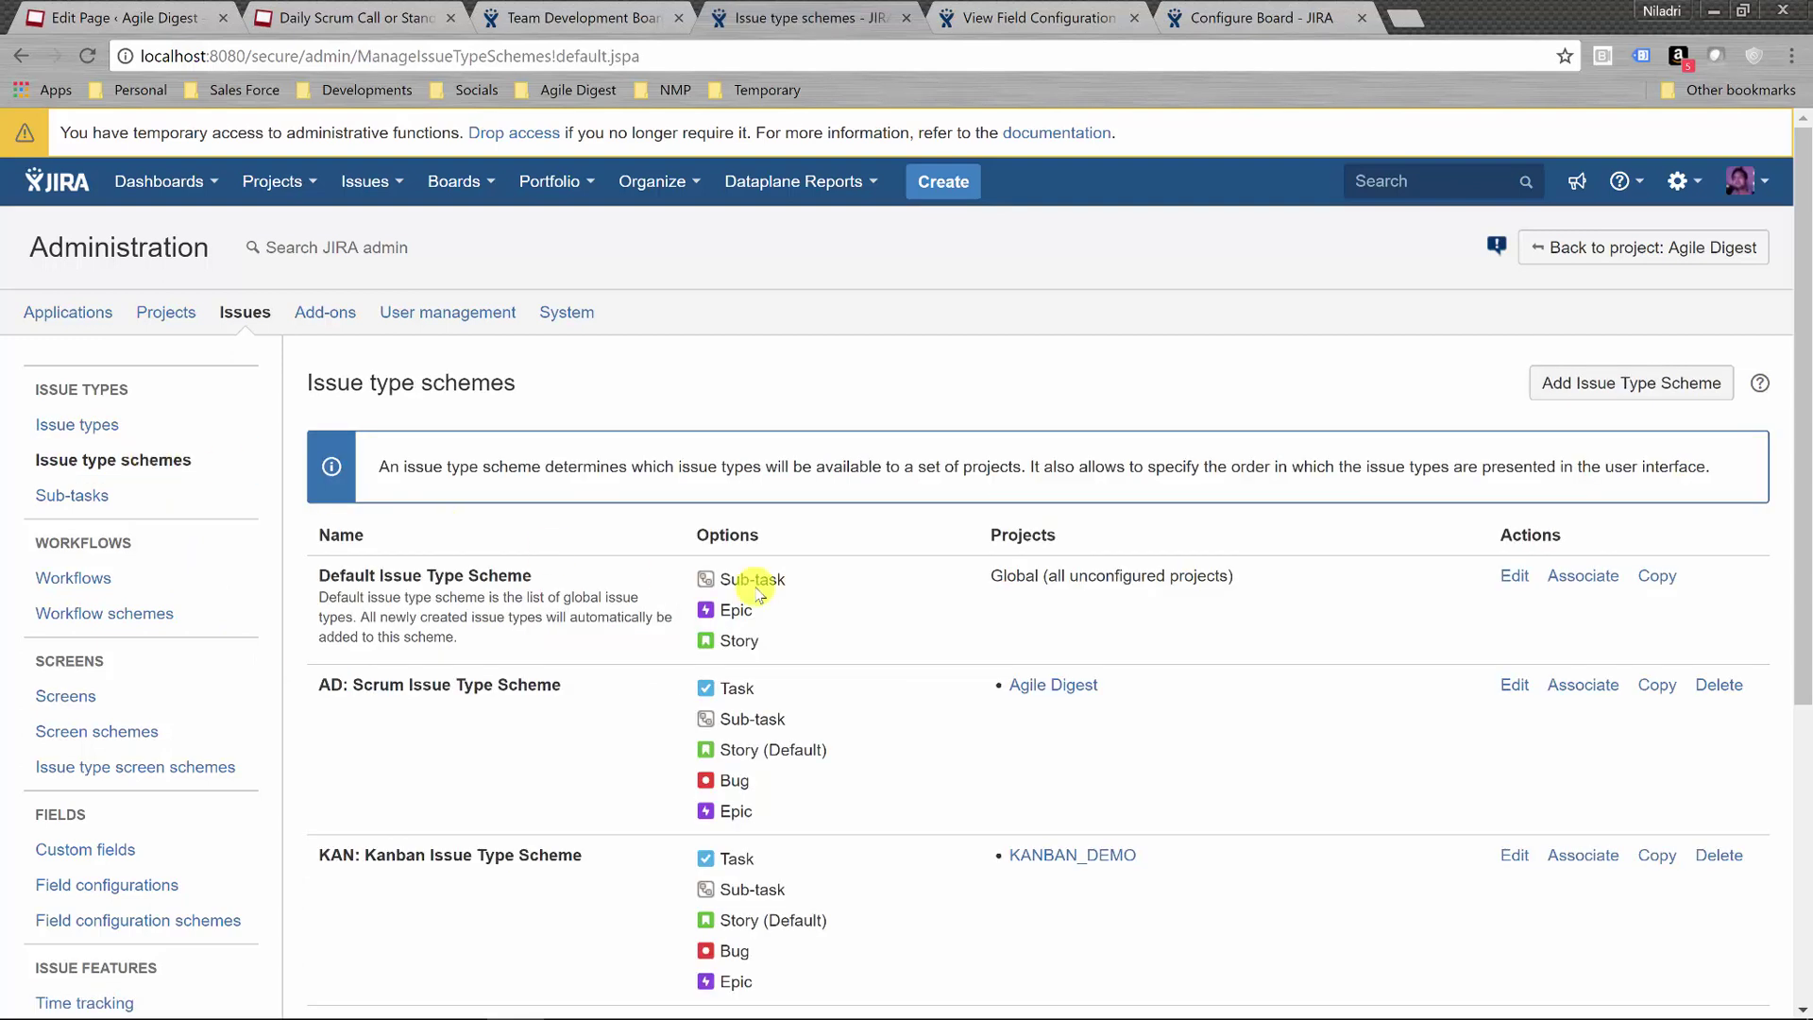
pyautogui.scroll(-2, 1033, 689)
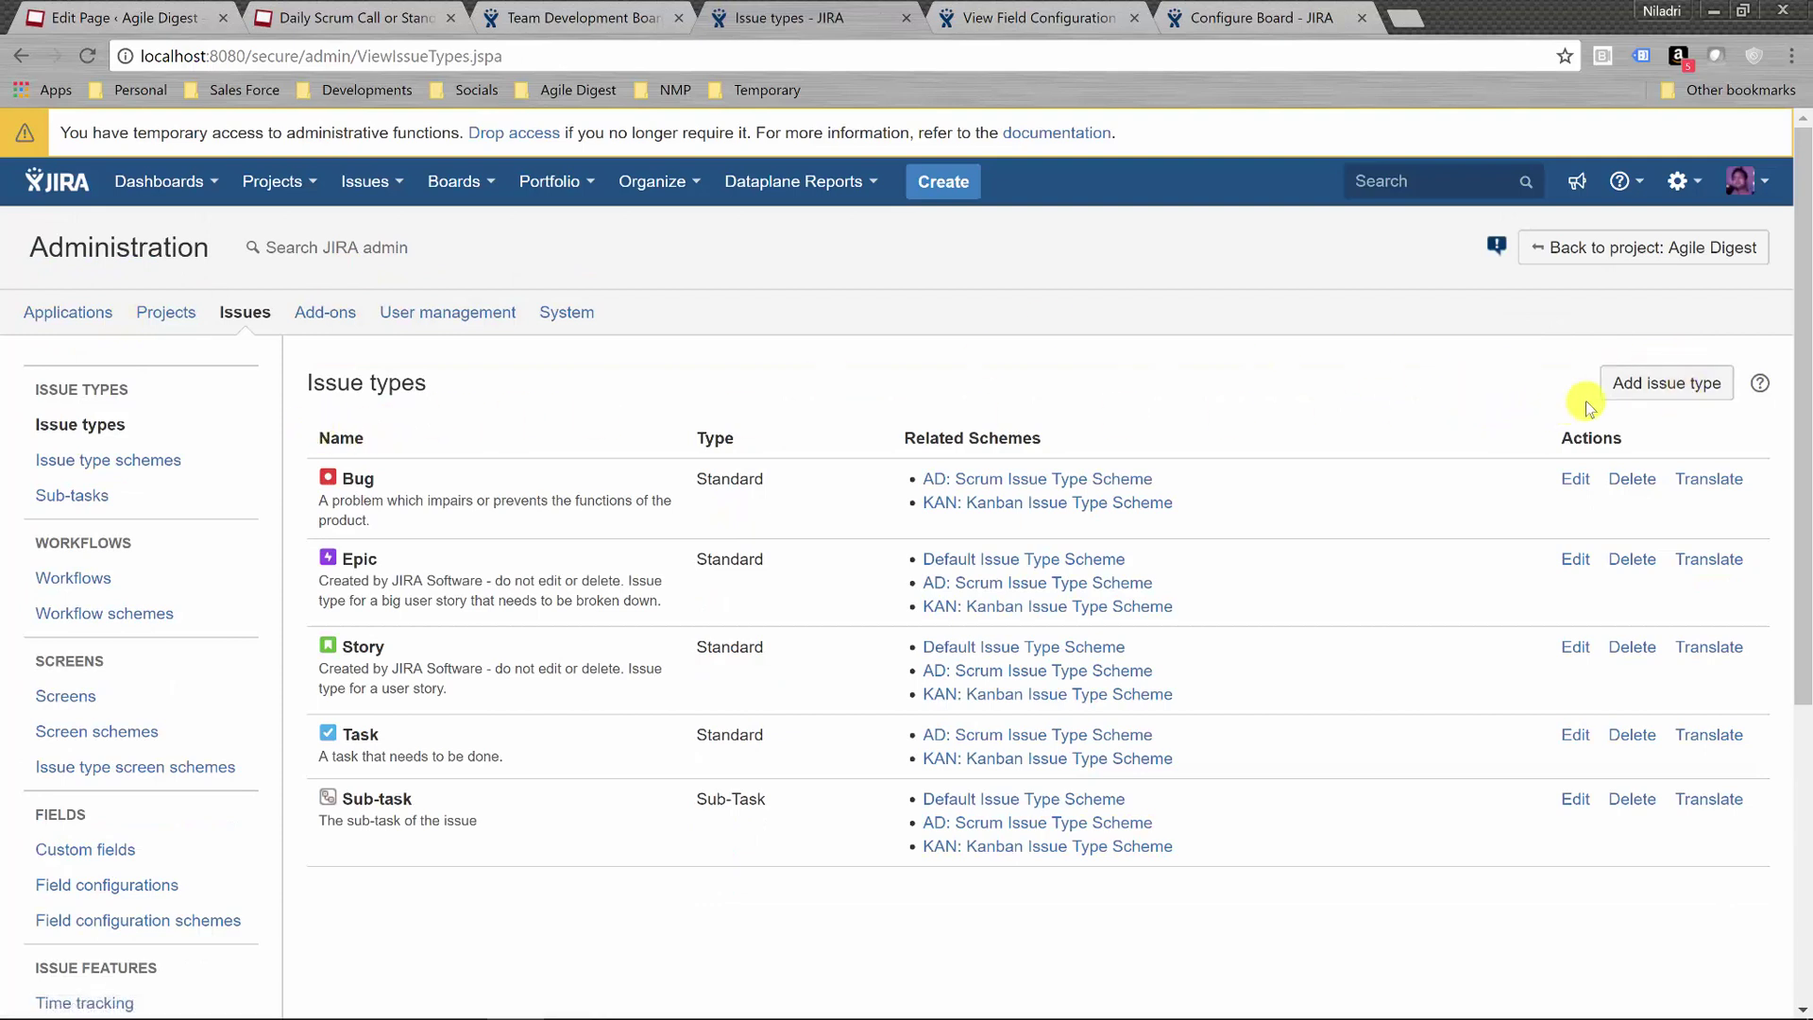
pyautogui.click(1649, 396)
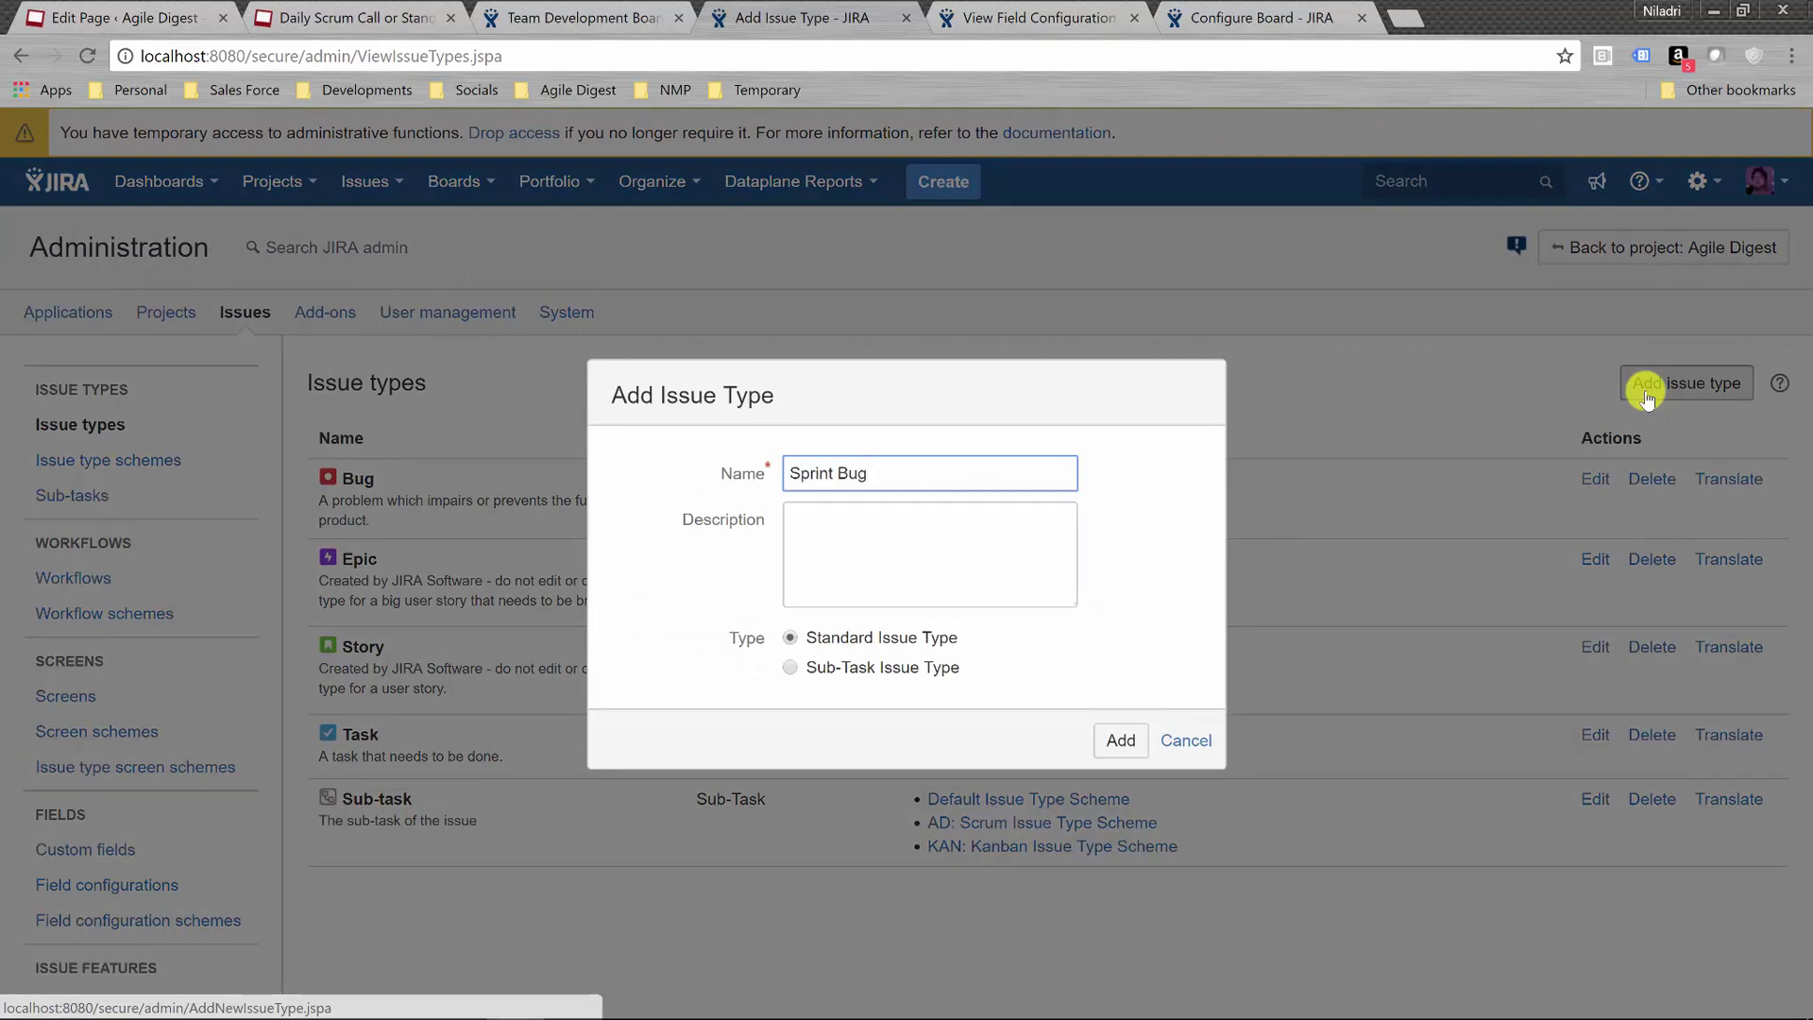
# Add a Sub-Task issue type named 'Sprint Defect'
pyautogui.write('Sprint B')
pyautogui.press('BackSpace')
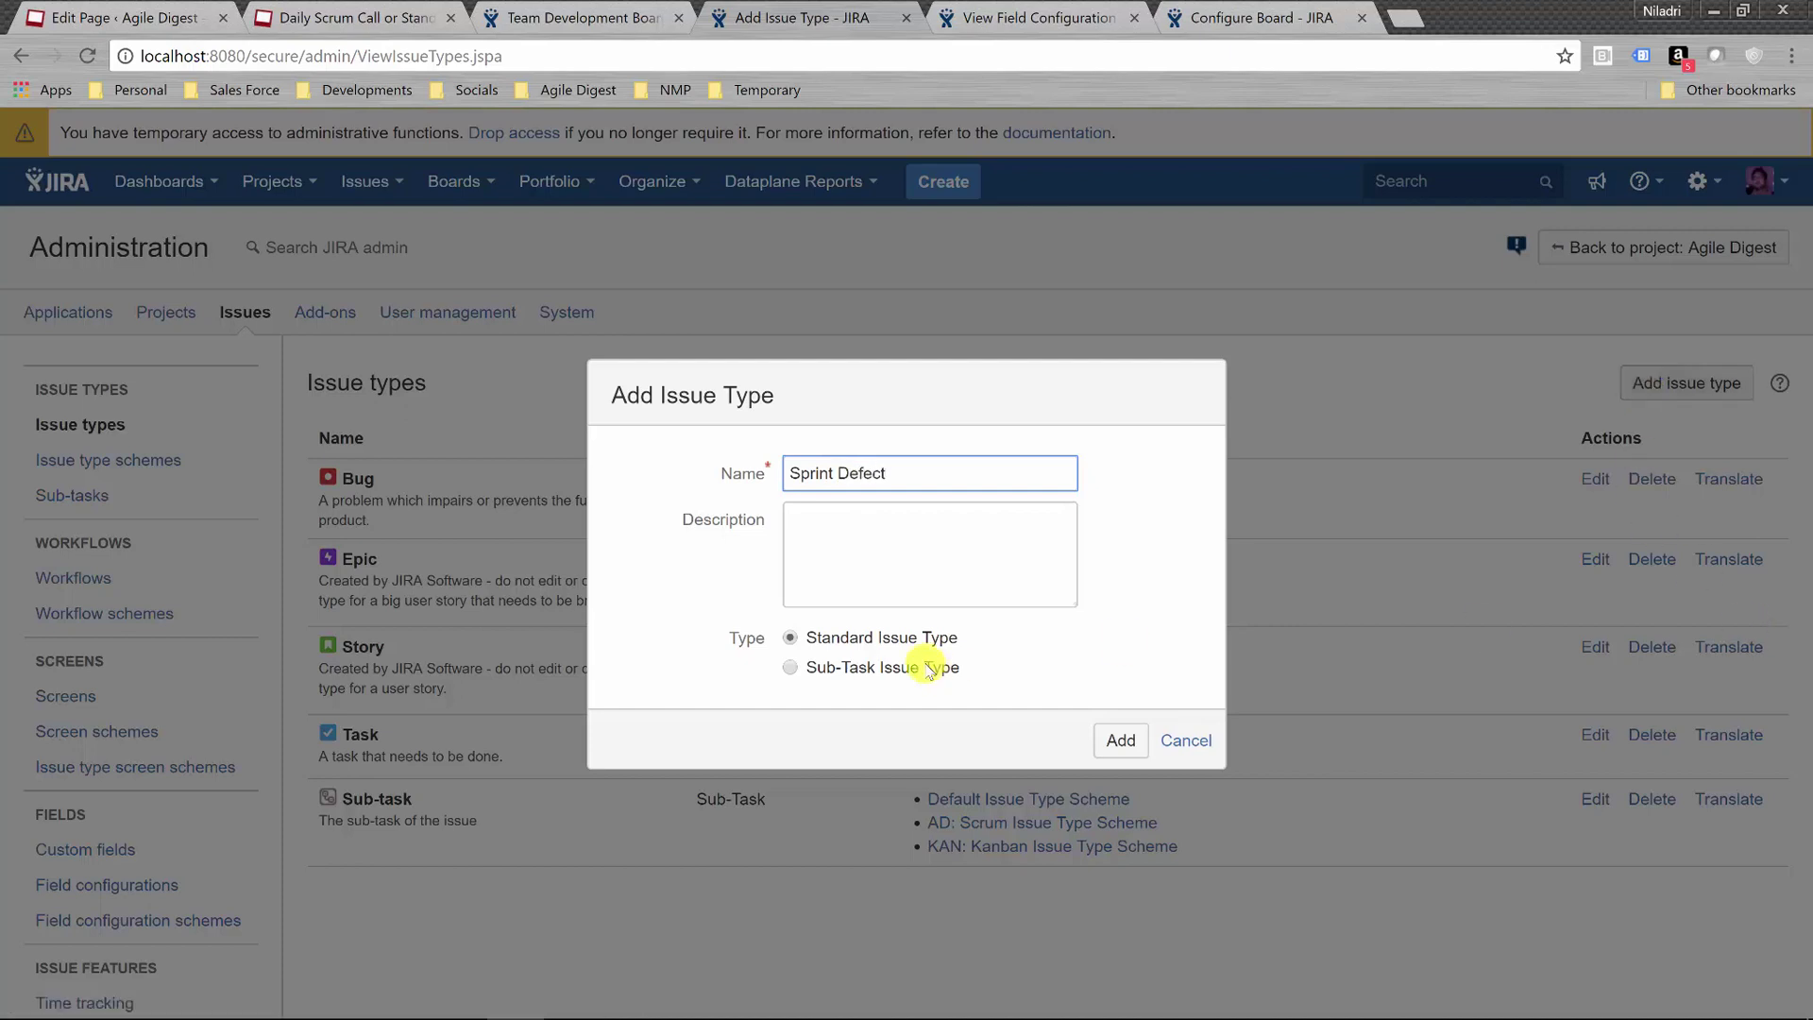
pyautogui.click(790, 671)
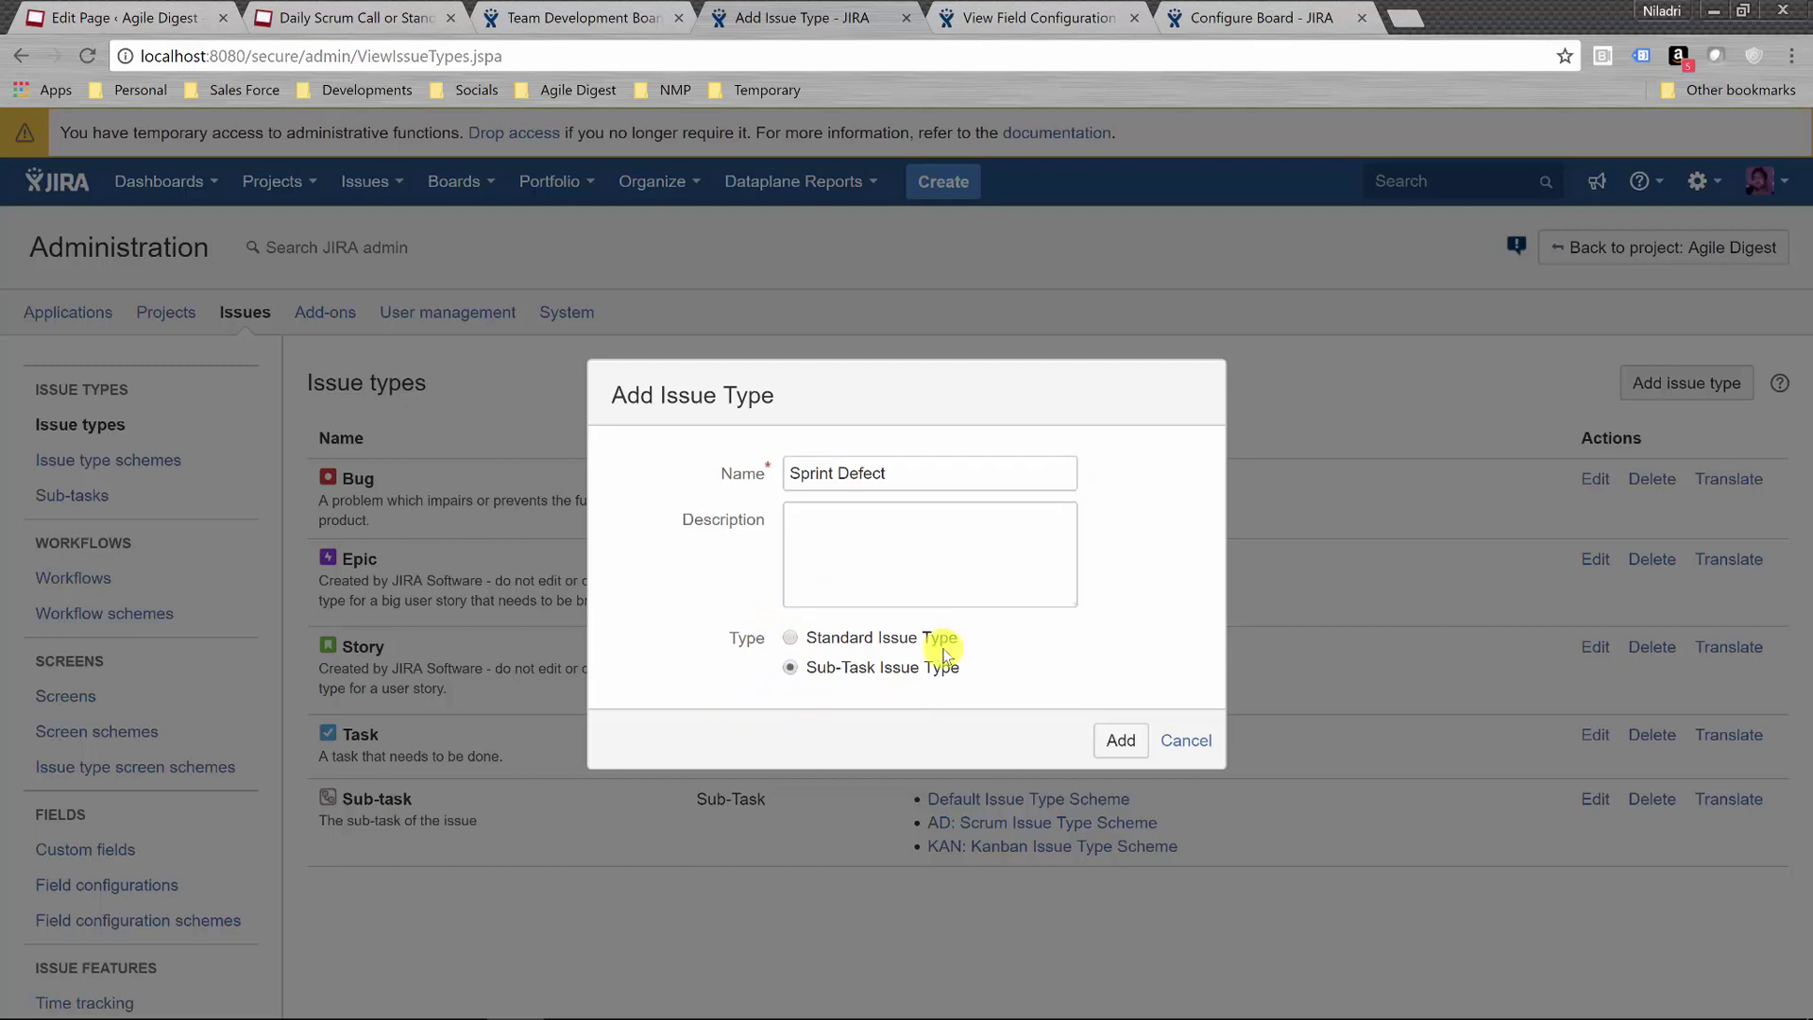
pyautogui.click(1121, 741)
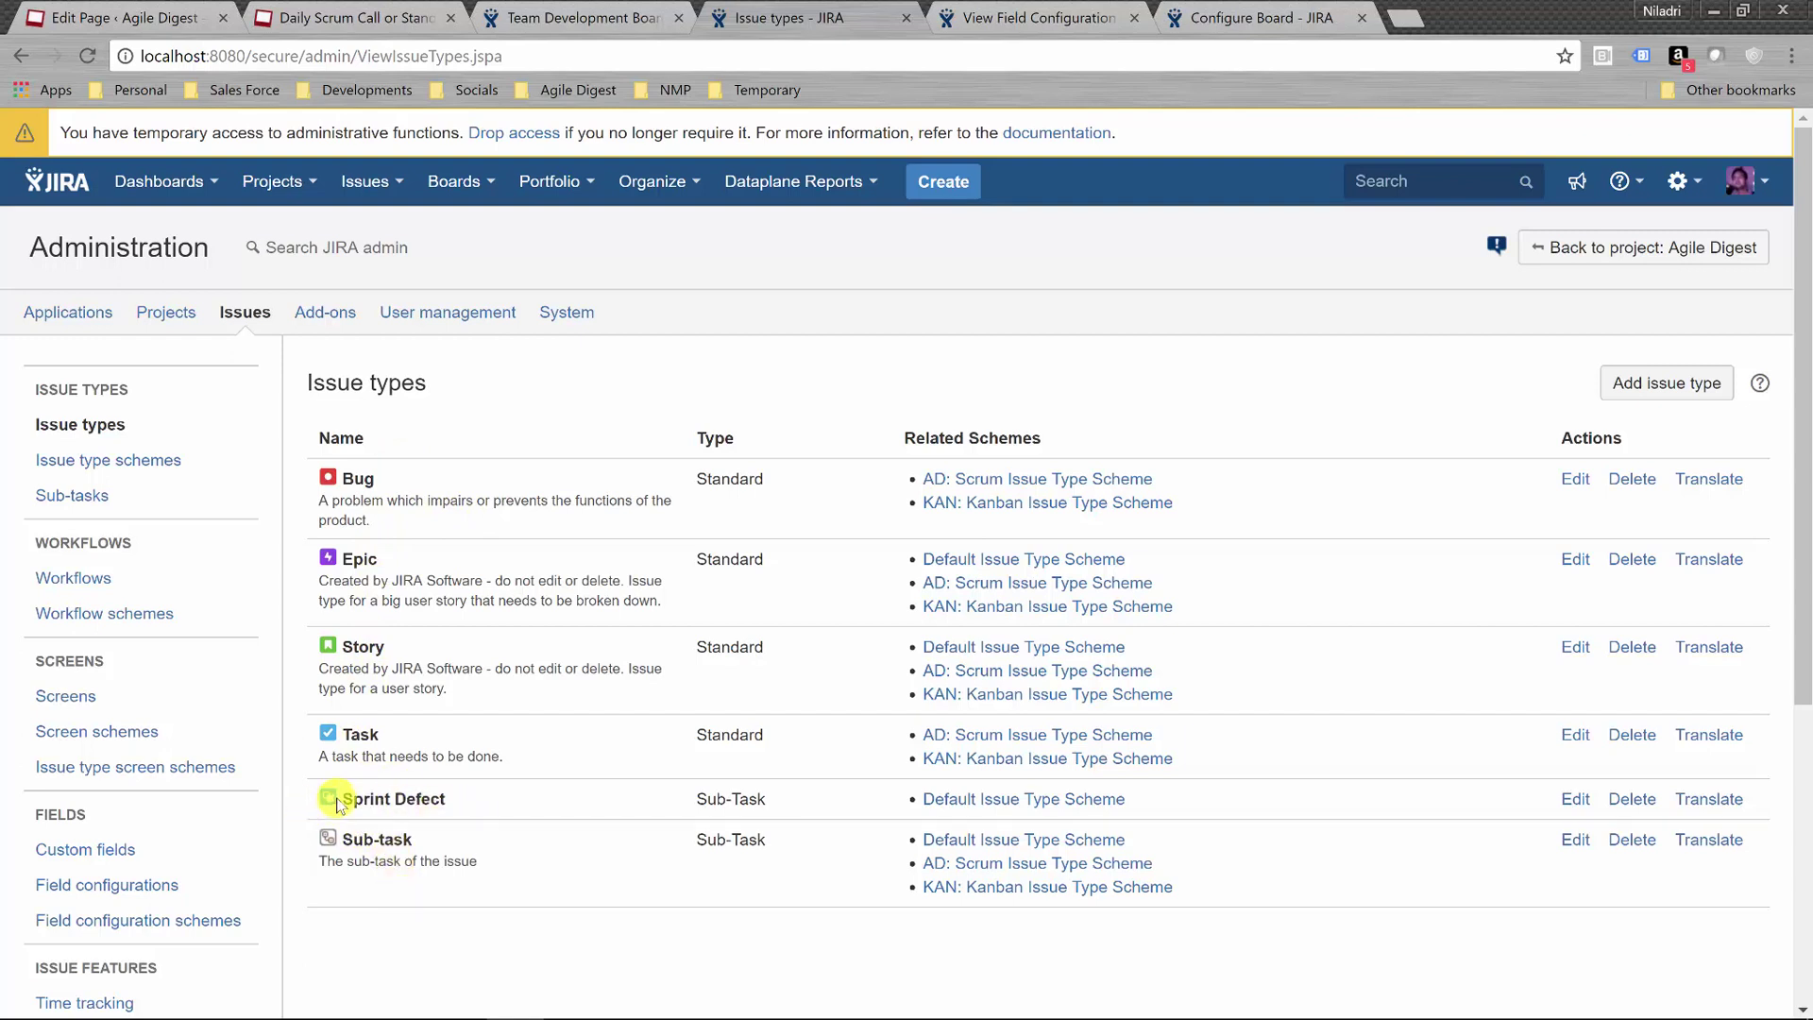
# Upload the Bug image as the new avatar for the Sprint Defect issue type
pyautogui.click(1576, 801)
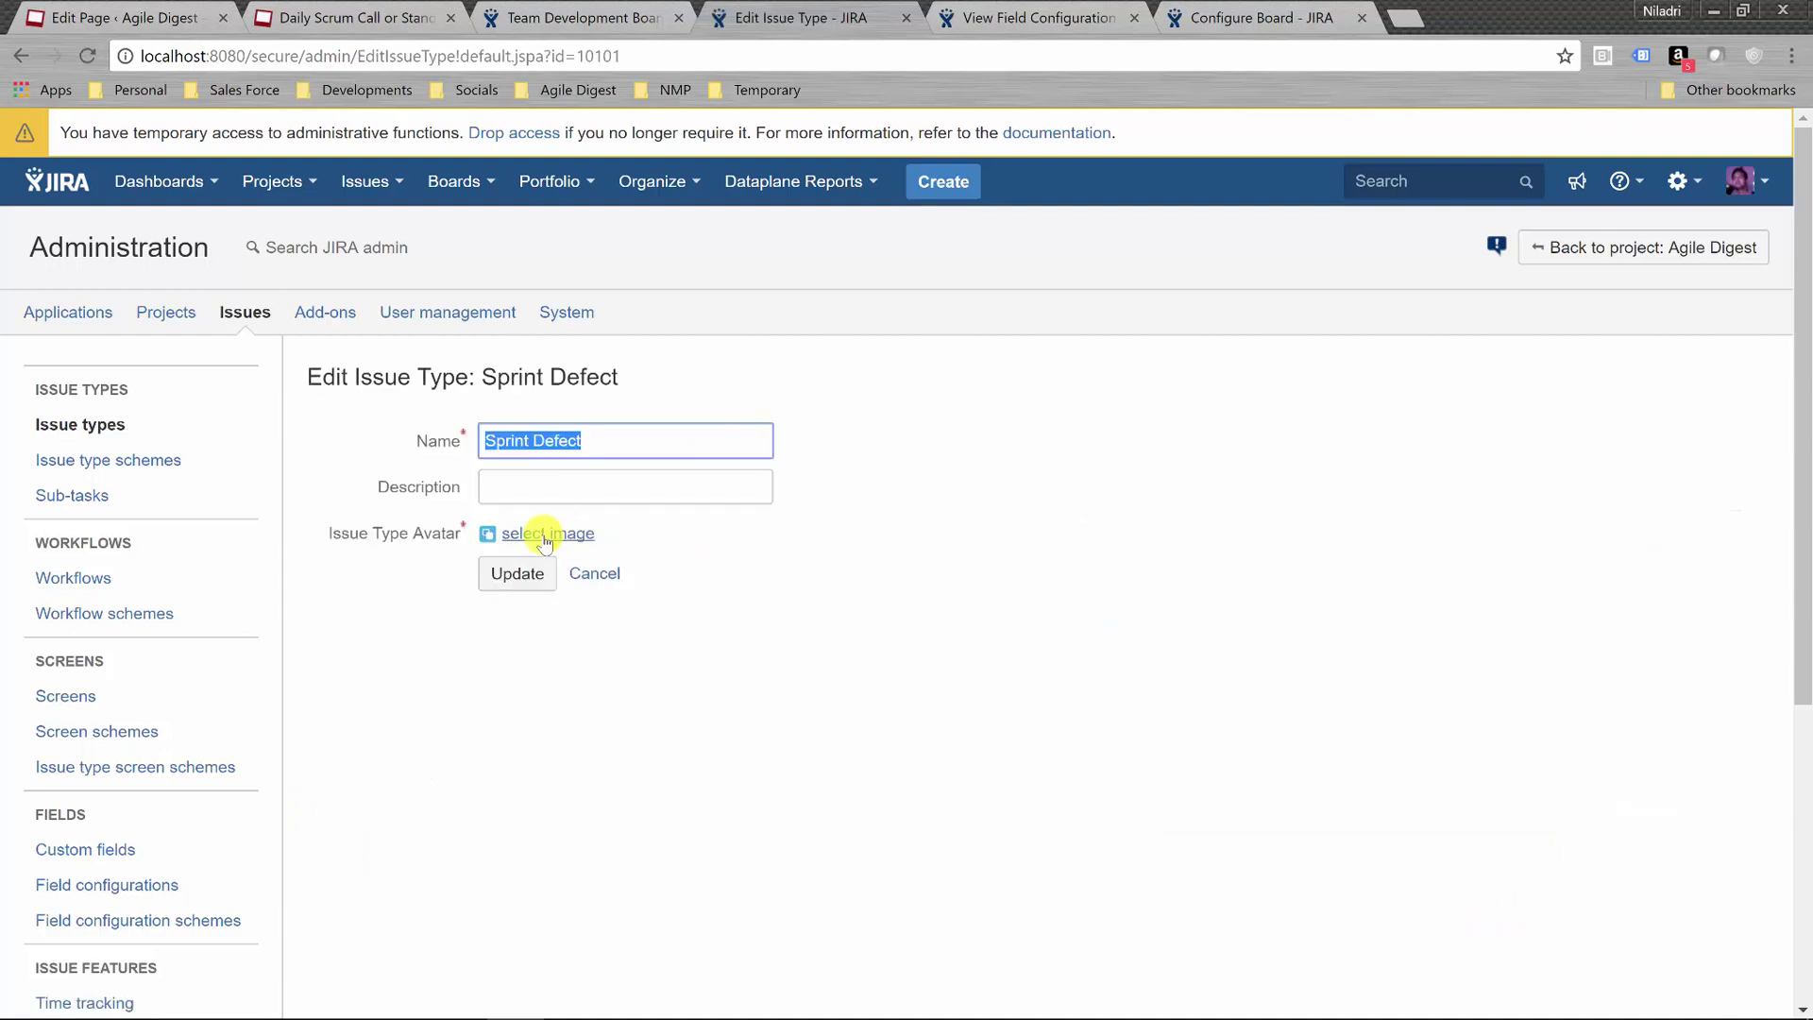
pyautogui.click(545, 536)
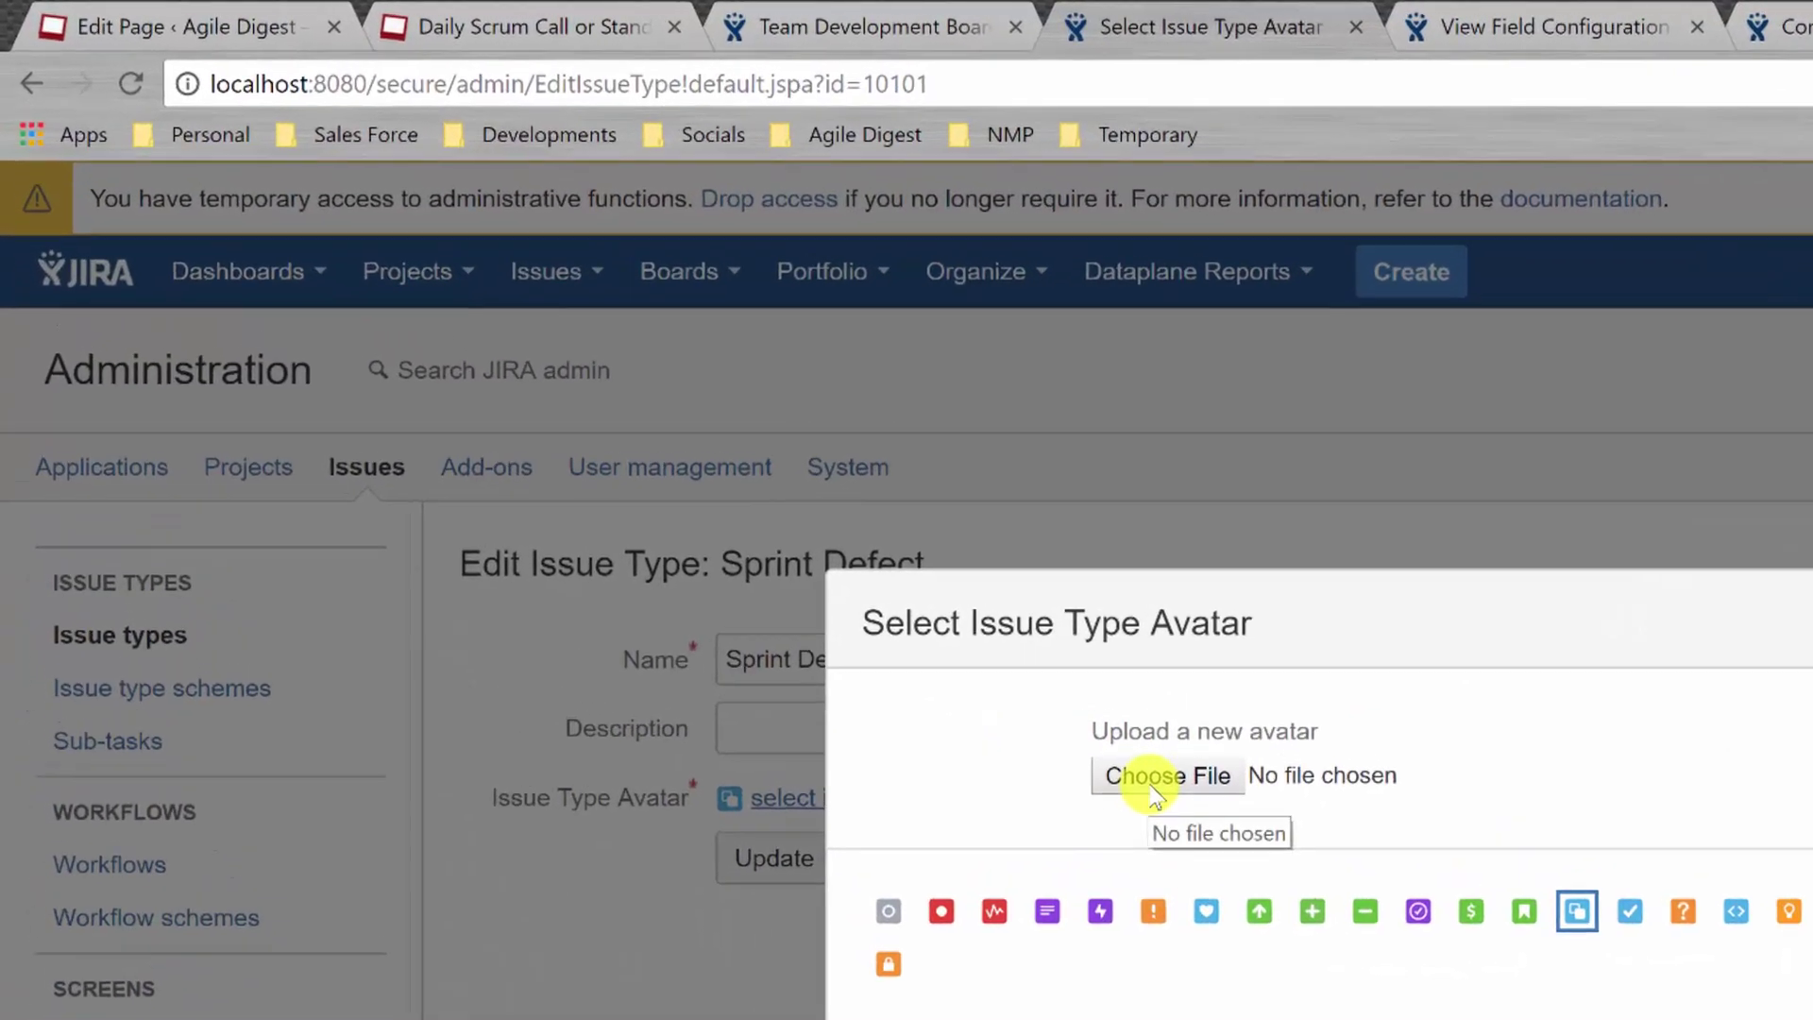
pyautogui.click(1154, 792)
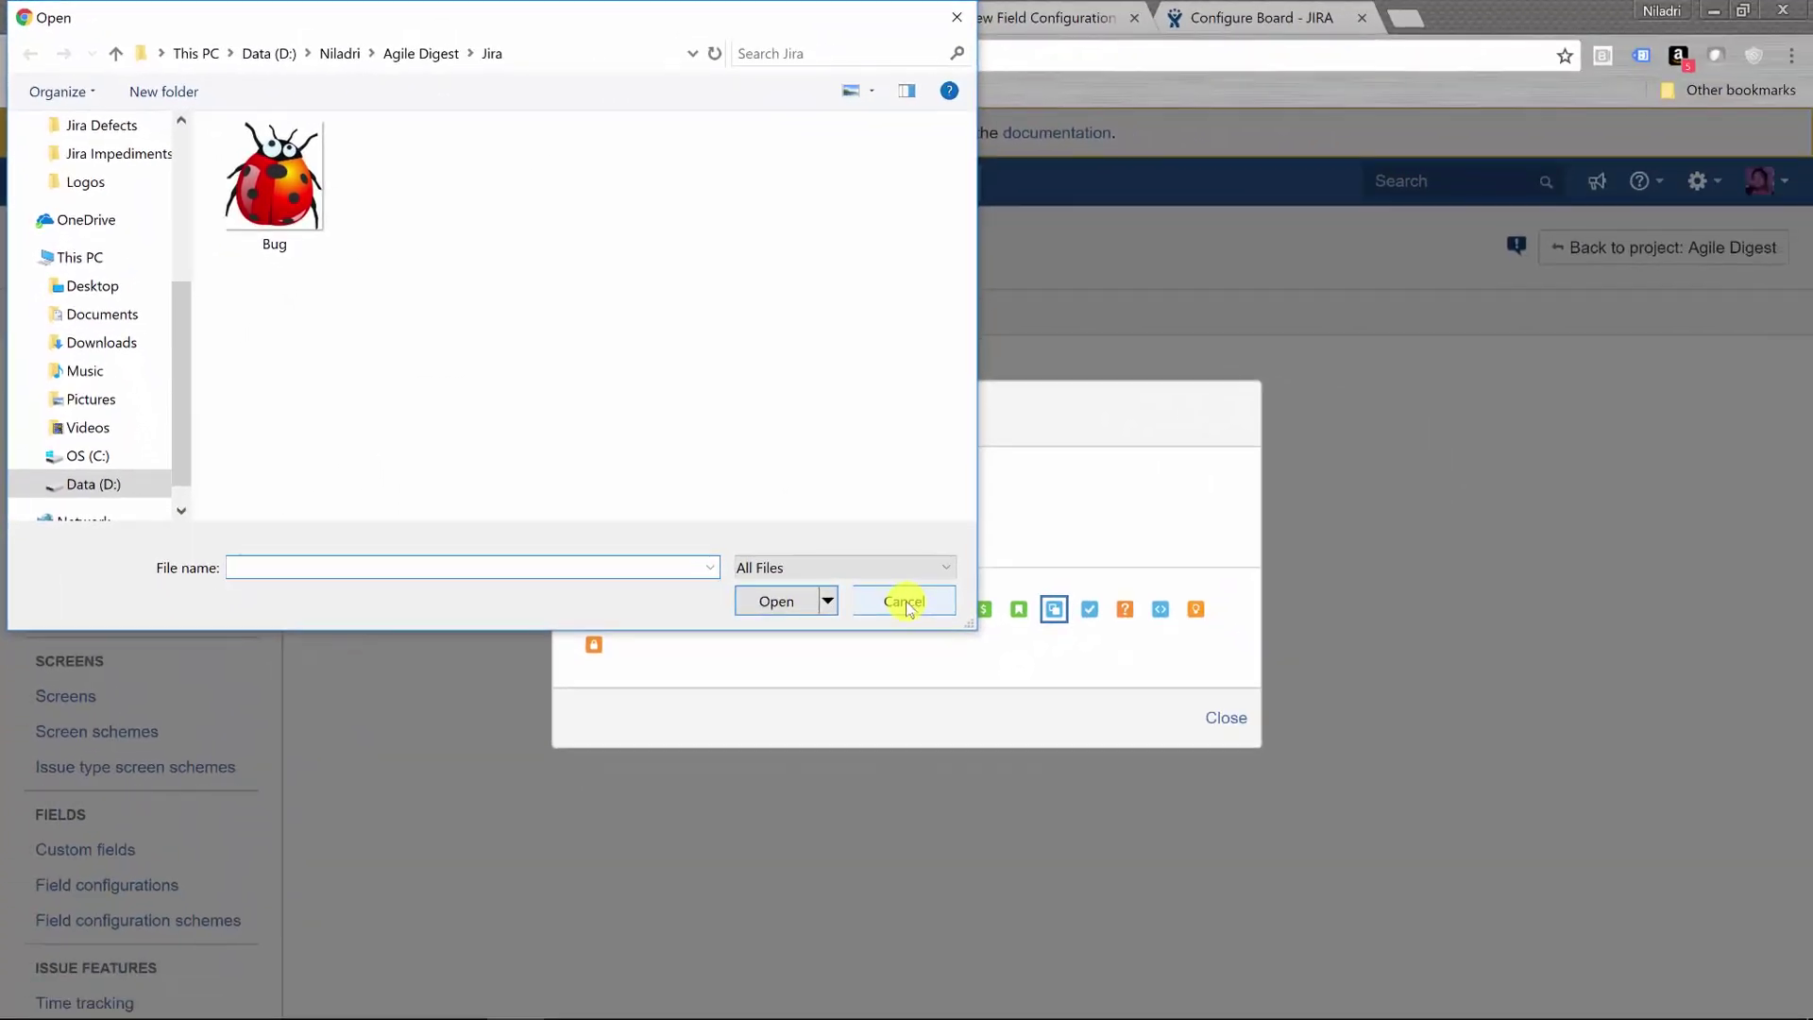
pyautogui.click(1434, 968)
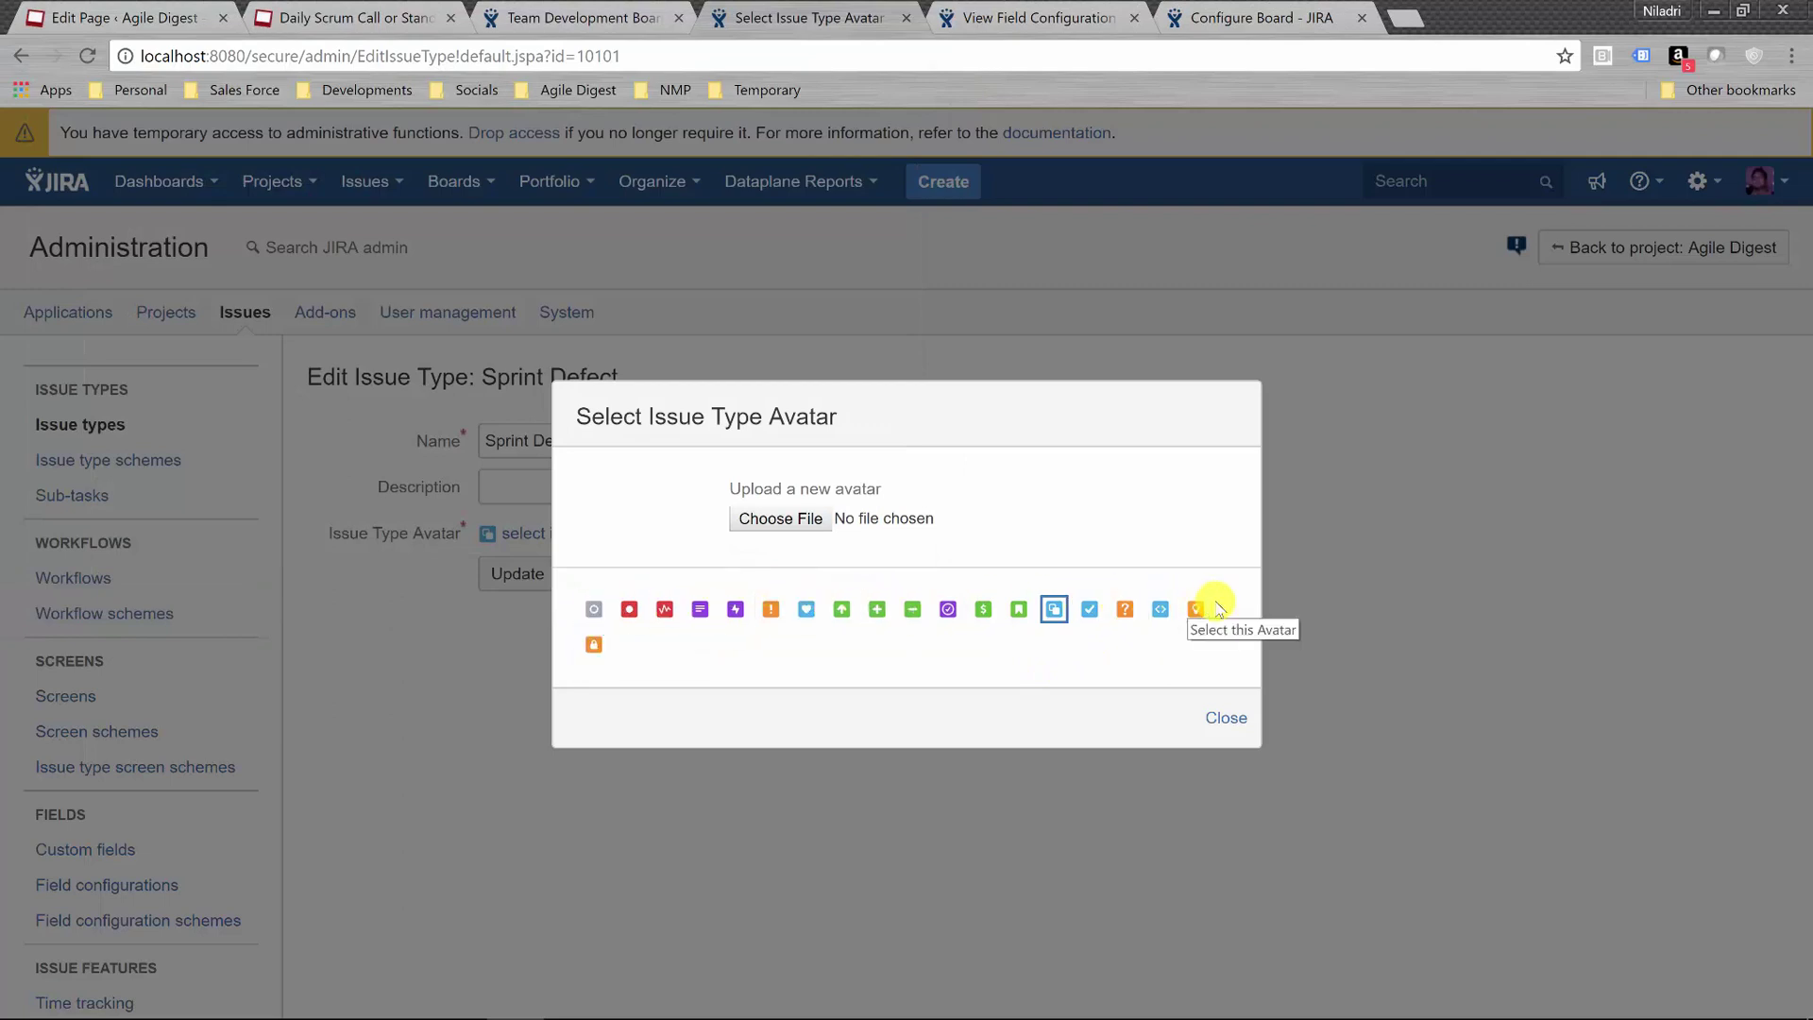
pyautogui.click(774, 519)
pyautogui.click(316, 222)
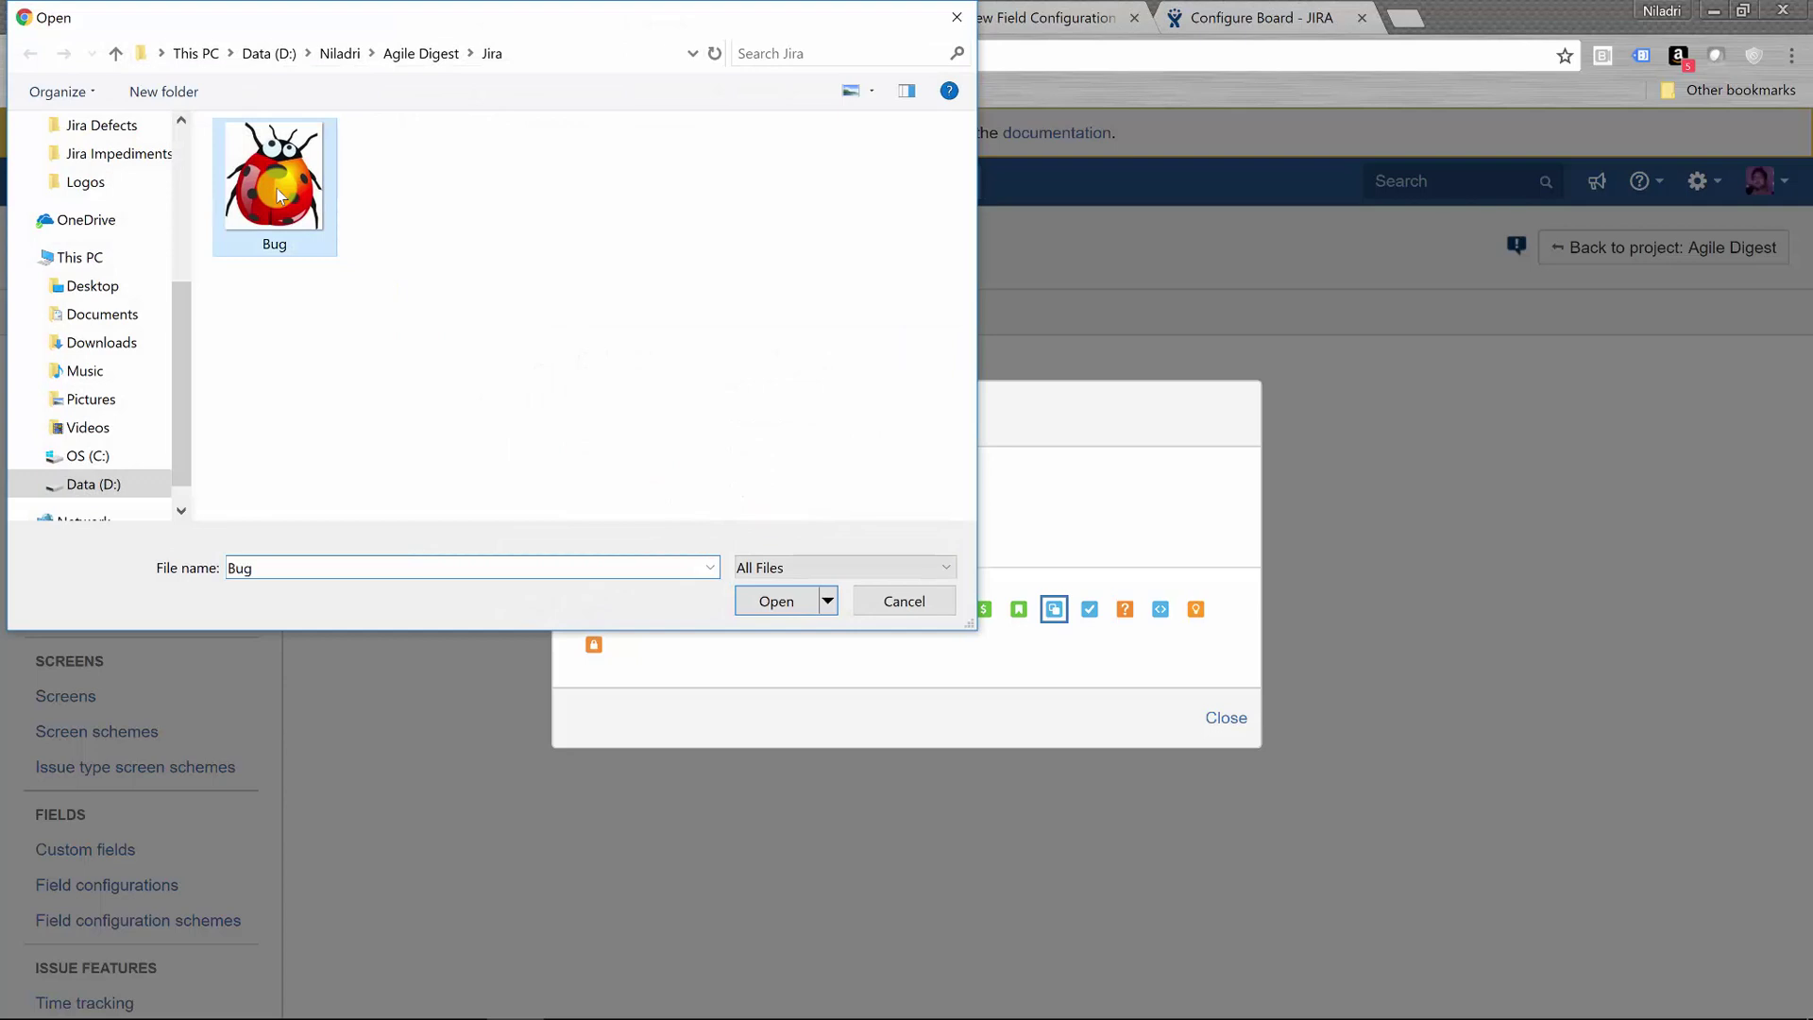
pyautogui.click(810, 602)
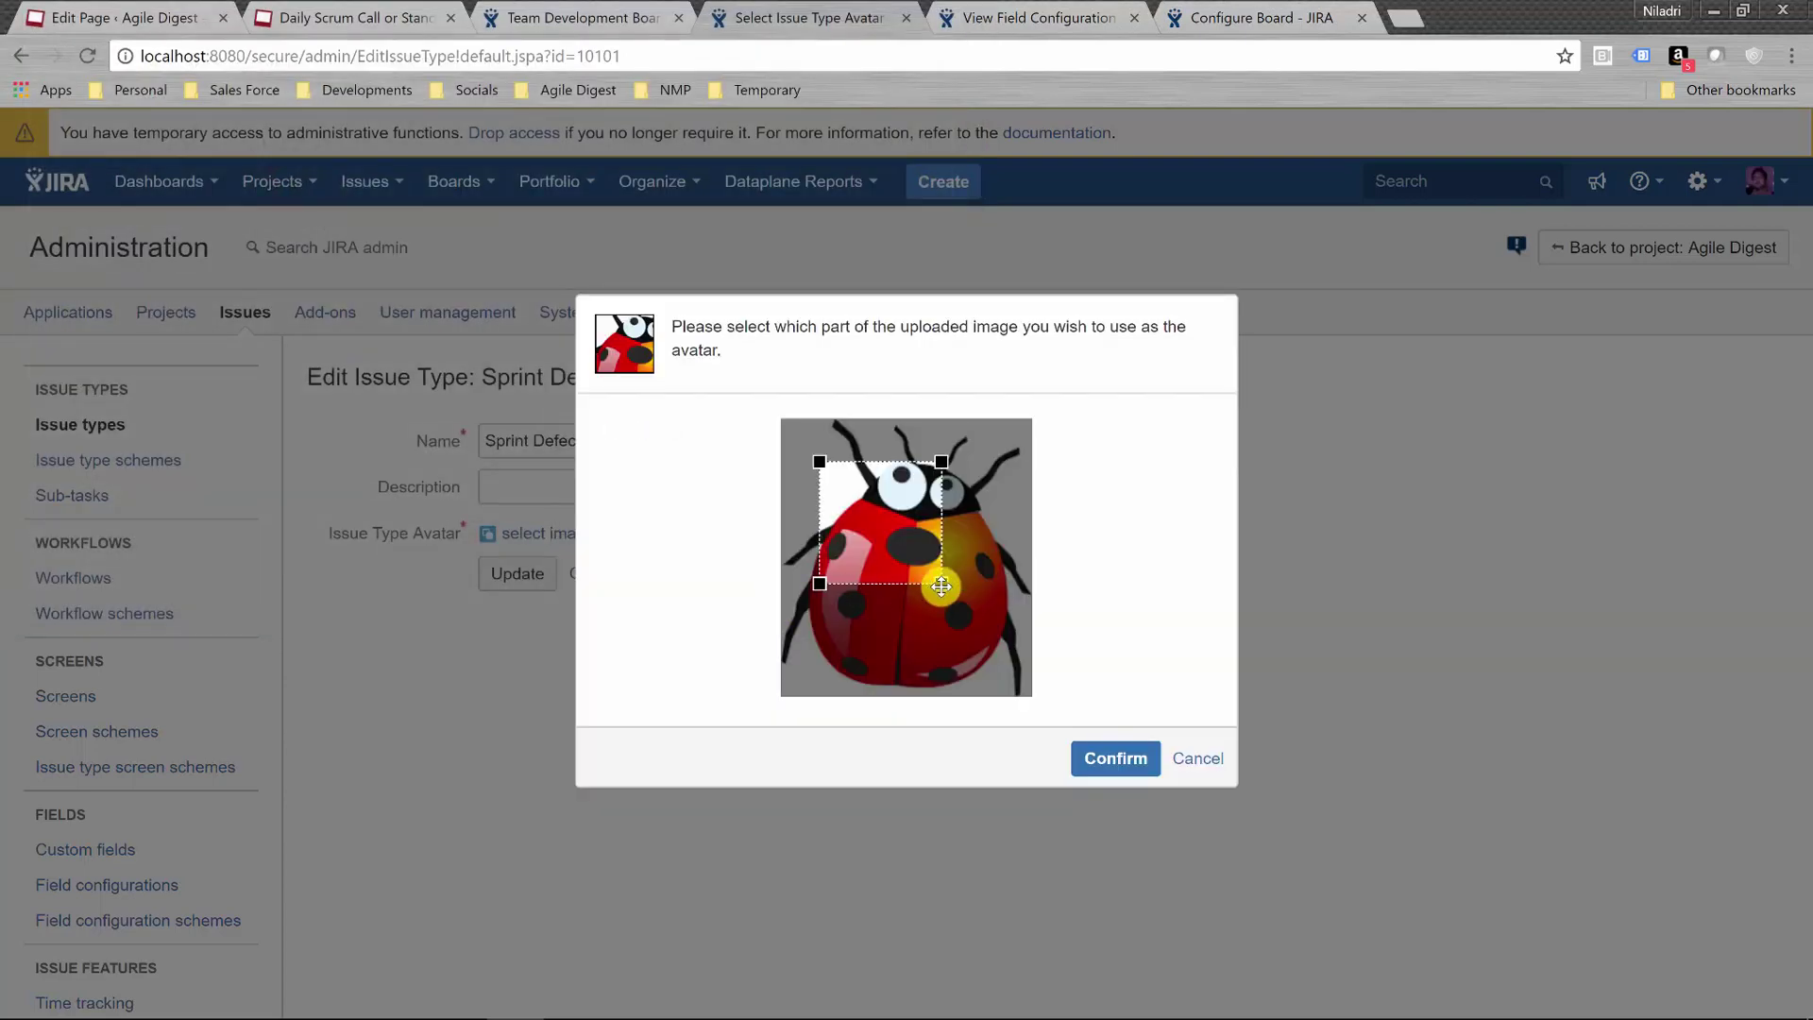
# Crop the avatar around the ladybug, confirm it, and save Sprint Defect
pyautogui.moveTo(941, 587)
pyautogui.mouseDown()
pyautogui.moveTo(988, 627)
pyautogui.moveTo(913, 595)
pyautogui.moveTo(928, 555)
pyautogui.mouseUp()
pyautogui.click(1117, 760)
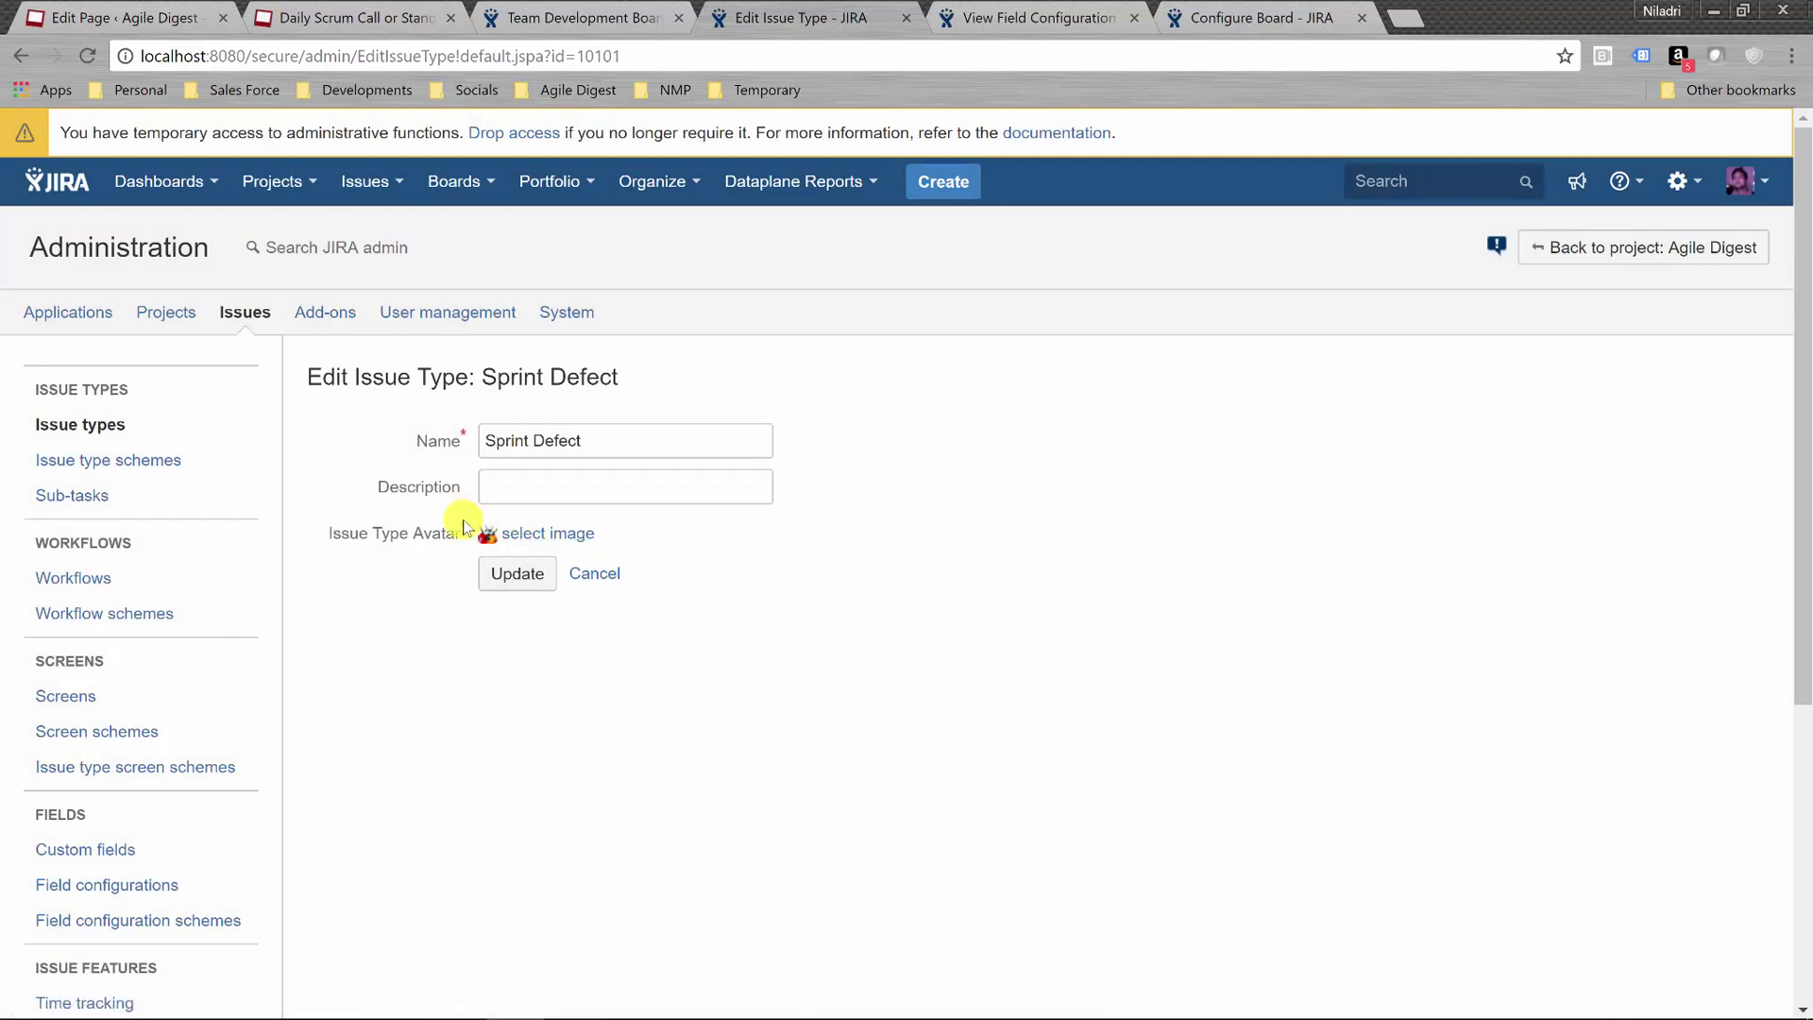
pyautogui.click(519, 578)
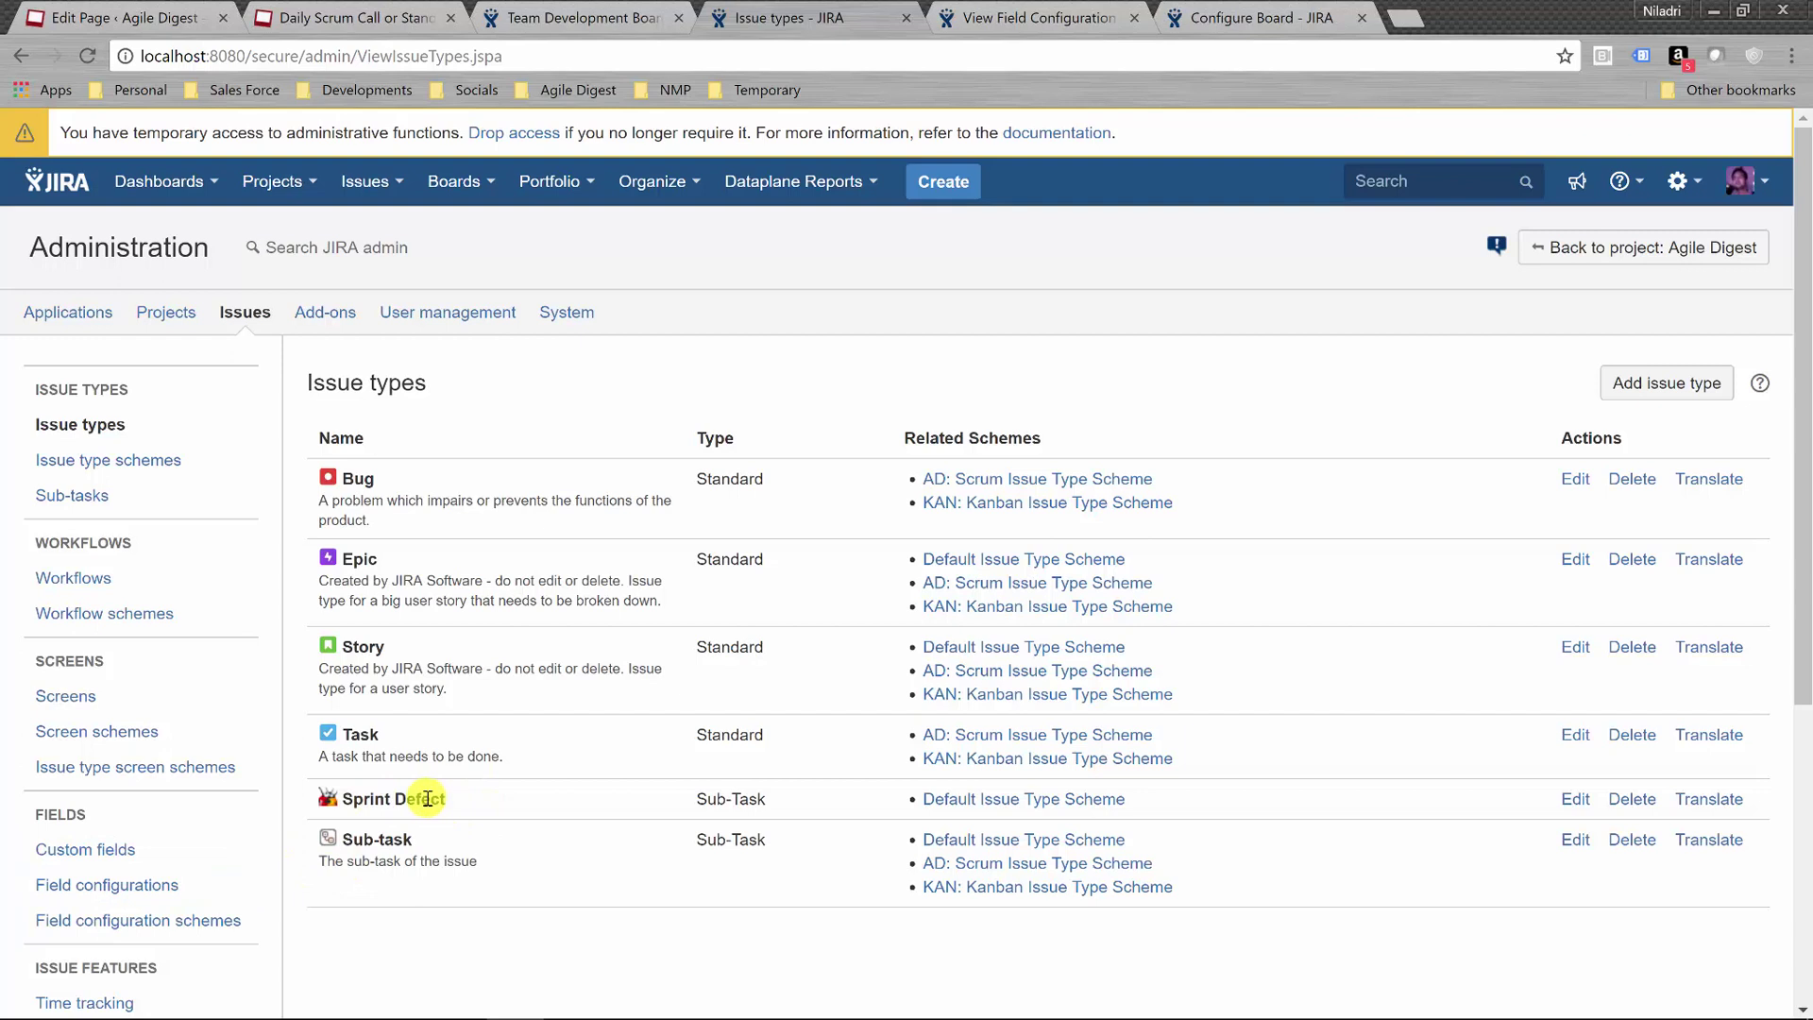
# Add Sprint Defect to the AD: Scrum Issue Type Scheme's options and save the scheme
pyautogui.click(180, 460)
pyautogui.scroll(-2, 822, 661)
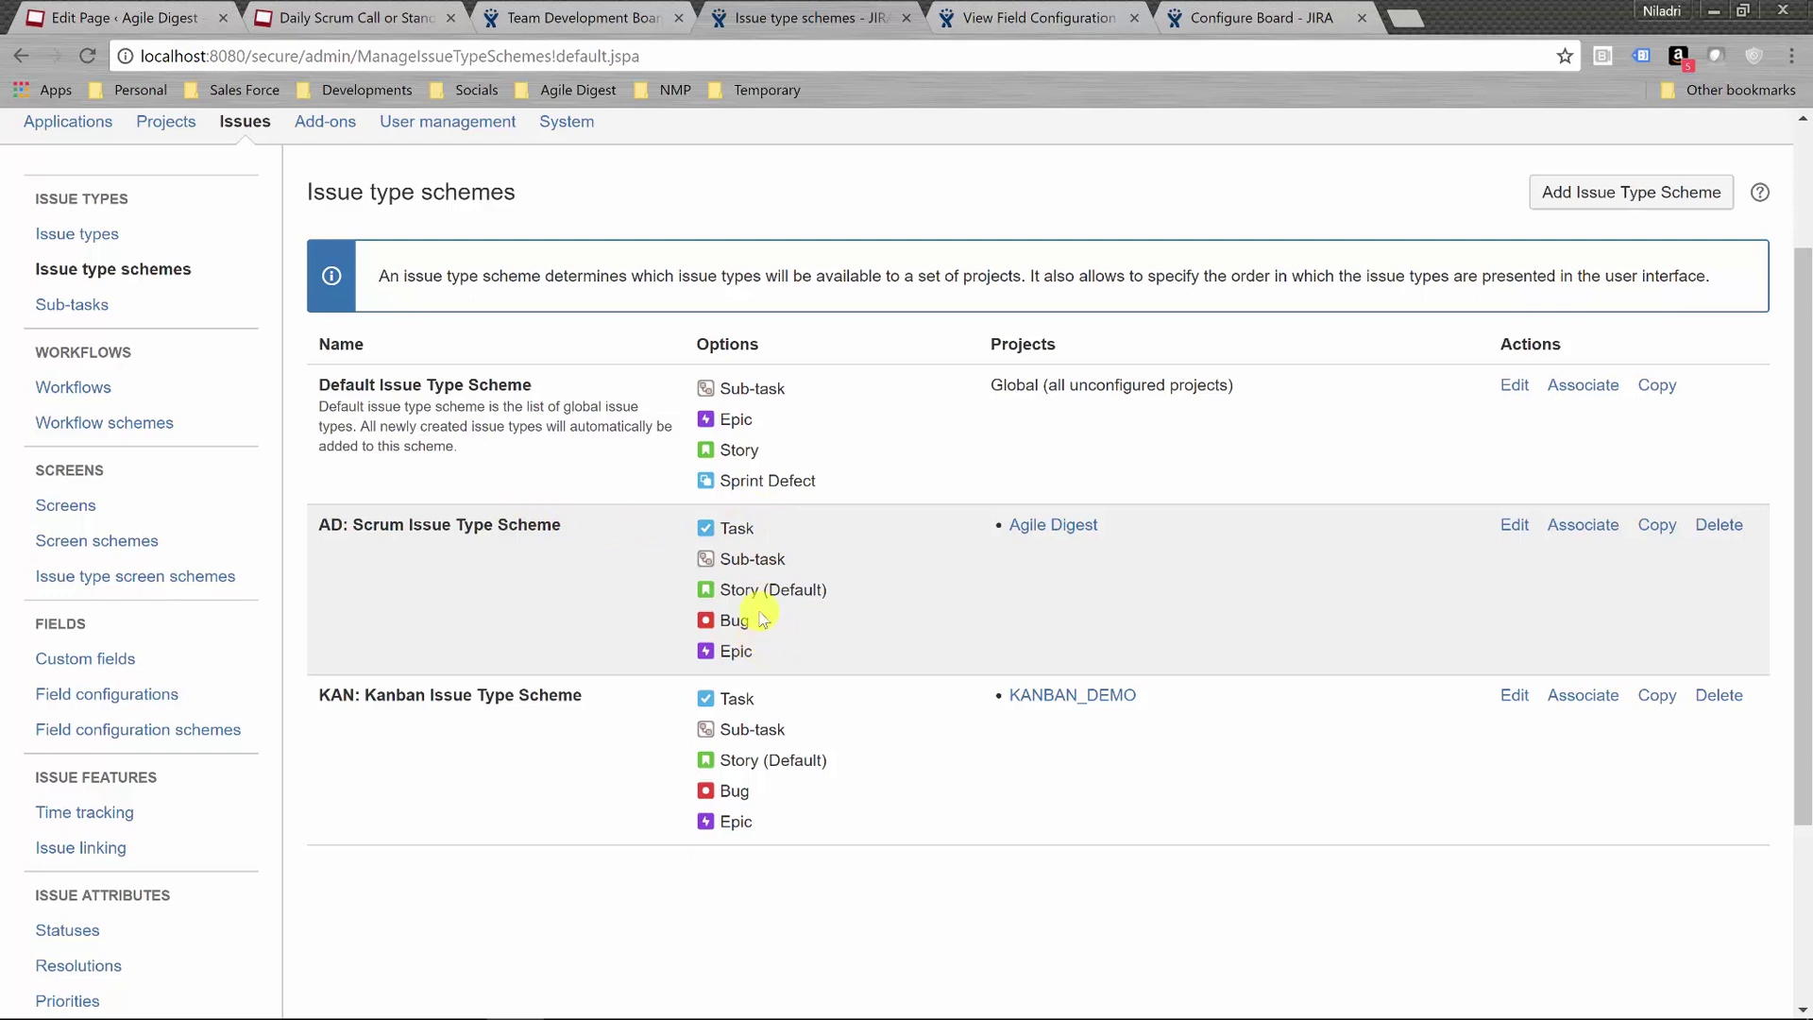
pyautogui.click(1515, 525)
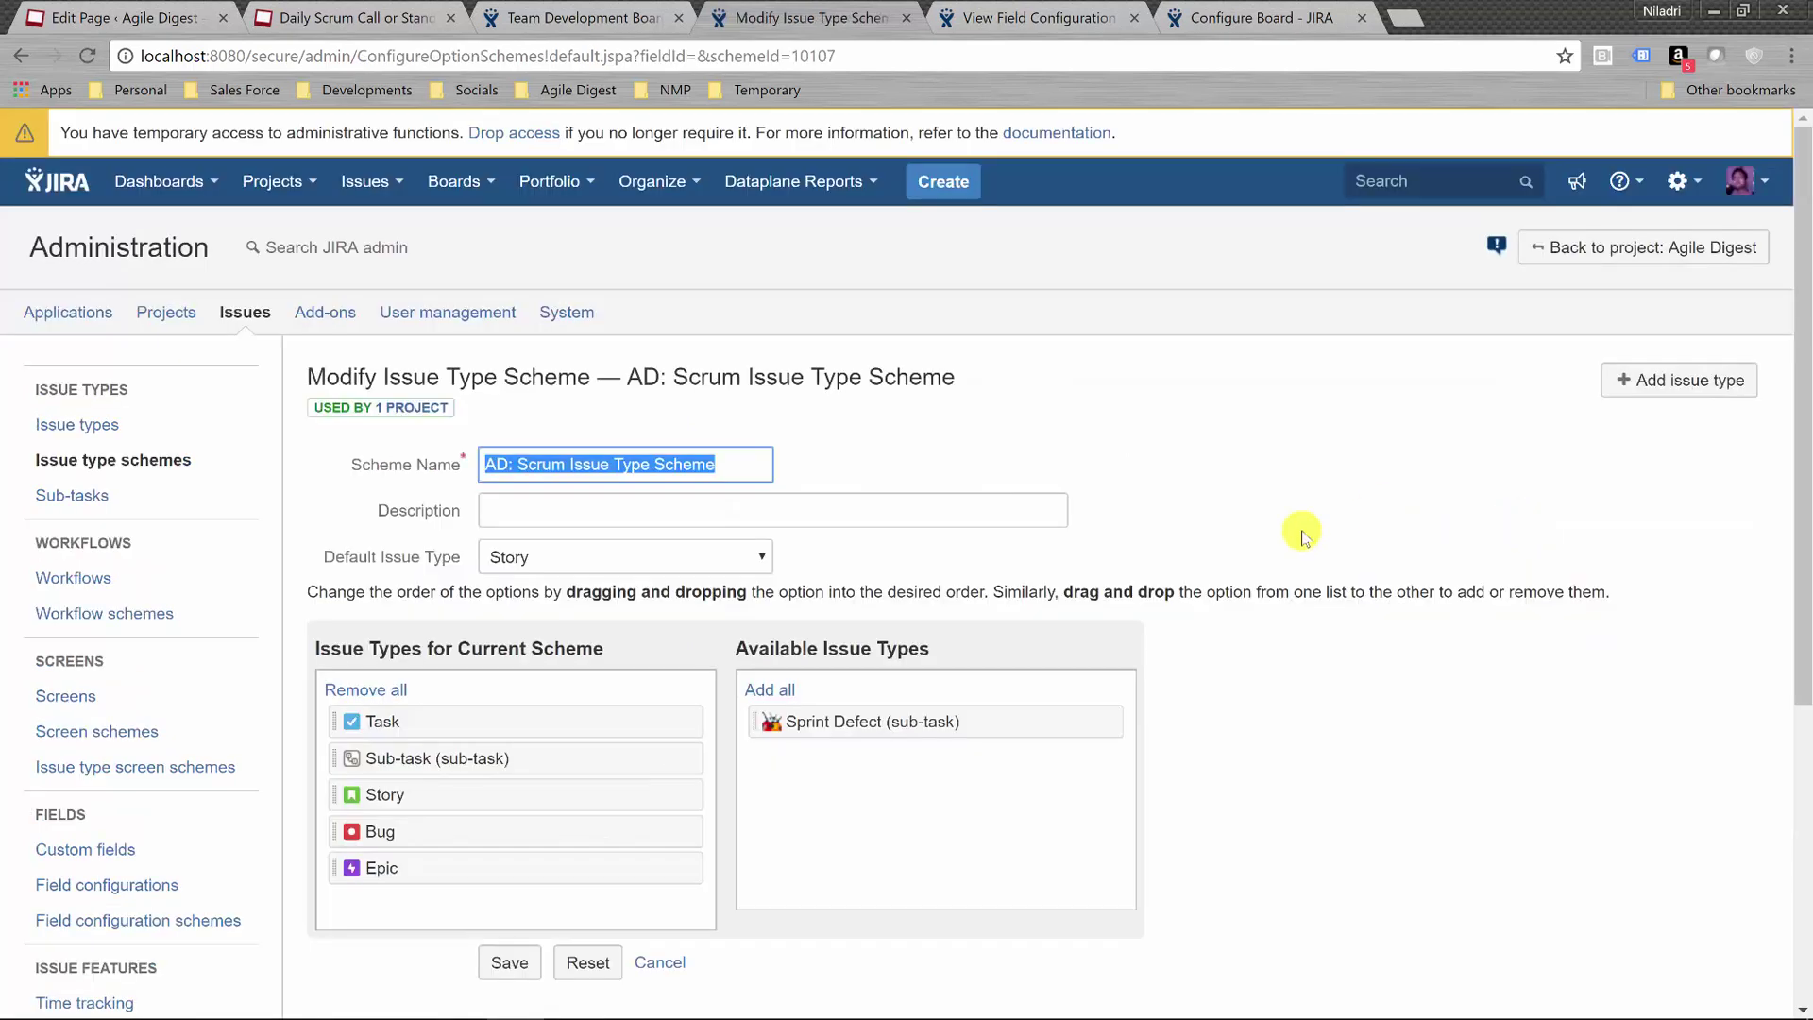
pyautogui.moveTo(933, 726); pyautogui.dragTo(501, 737)
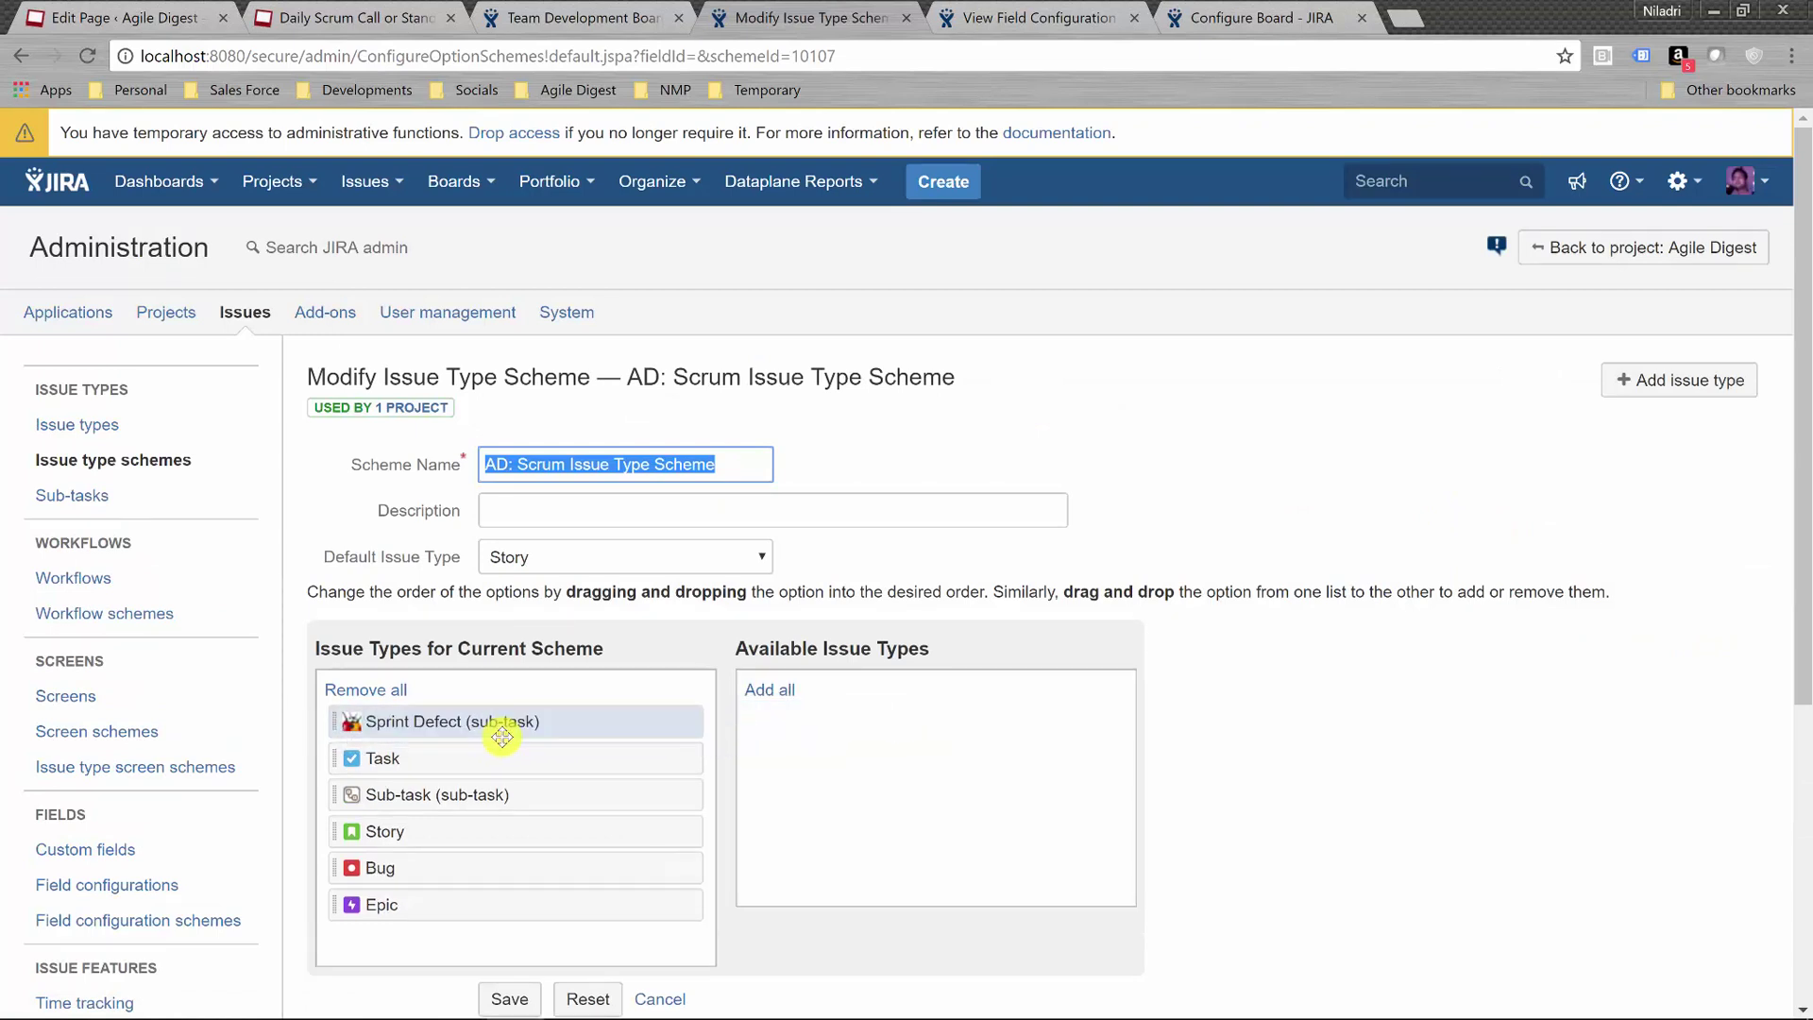
pyautogui.click(510, 1000)
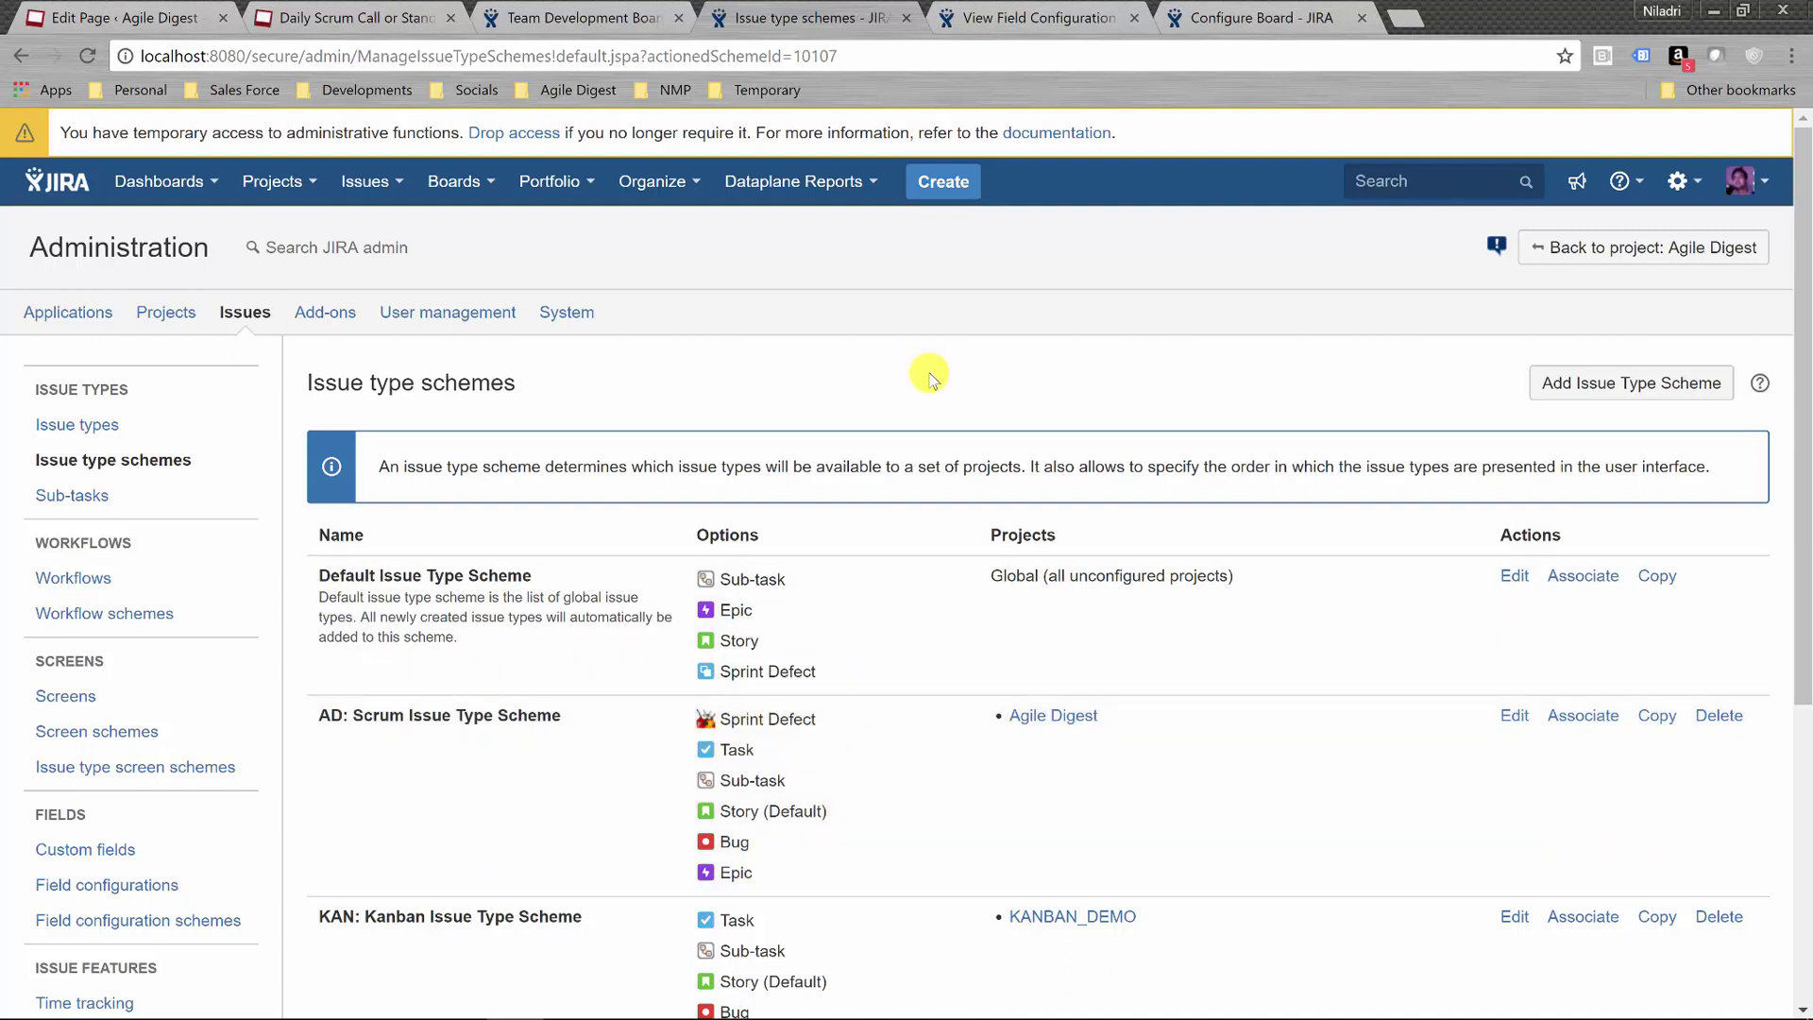
# Return to the Team Development Board tab and show story AD-2's details with its sub-tasks
pyautogui.click(597, 9)
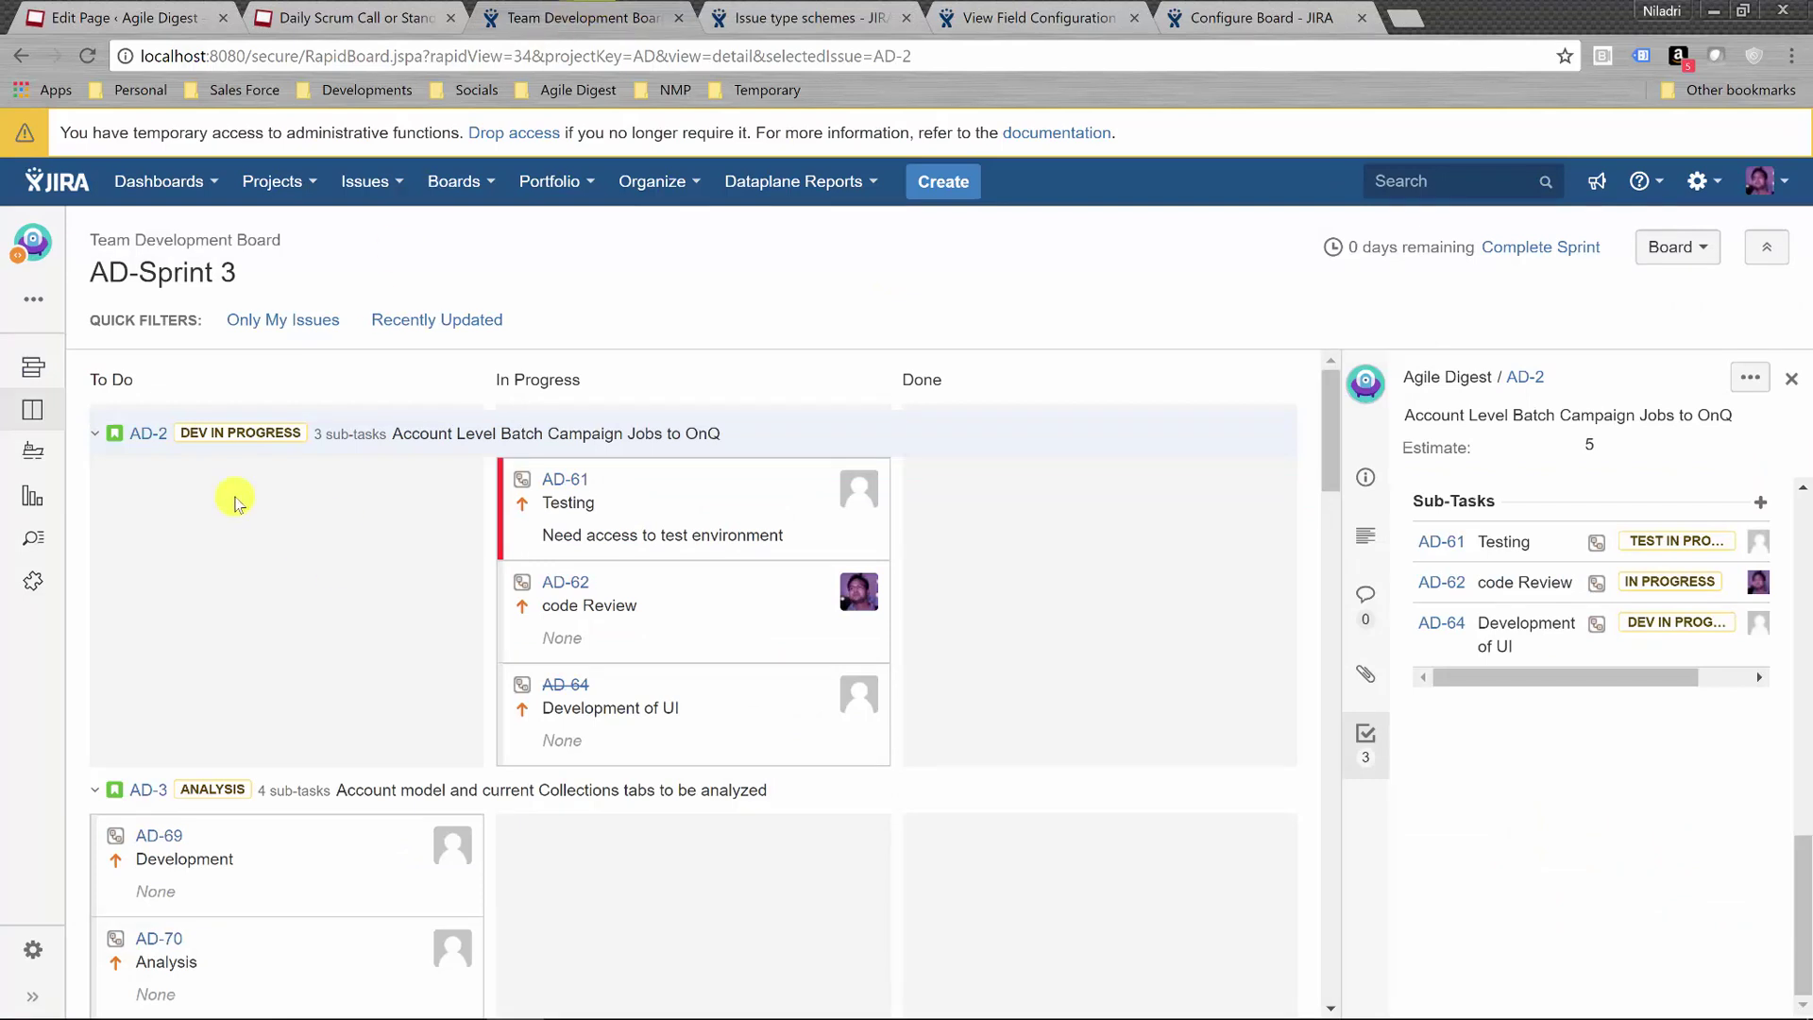
pyautogui.click(146, 436)
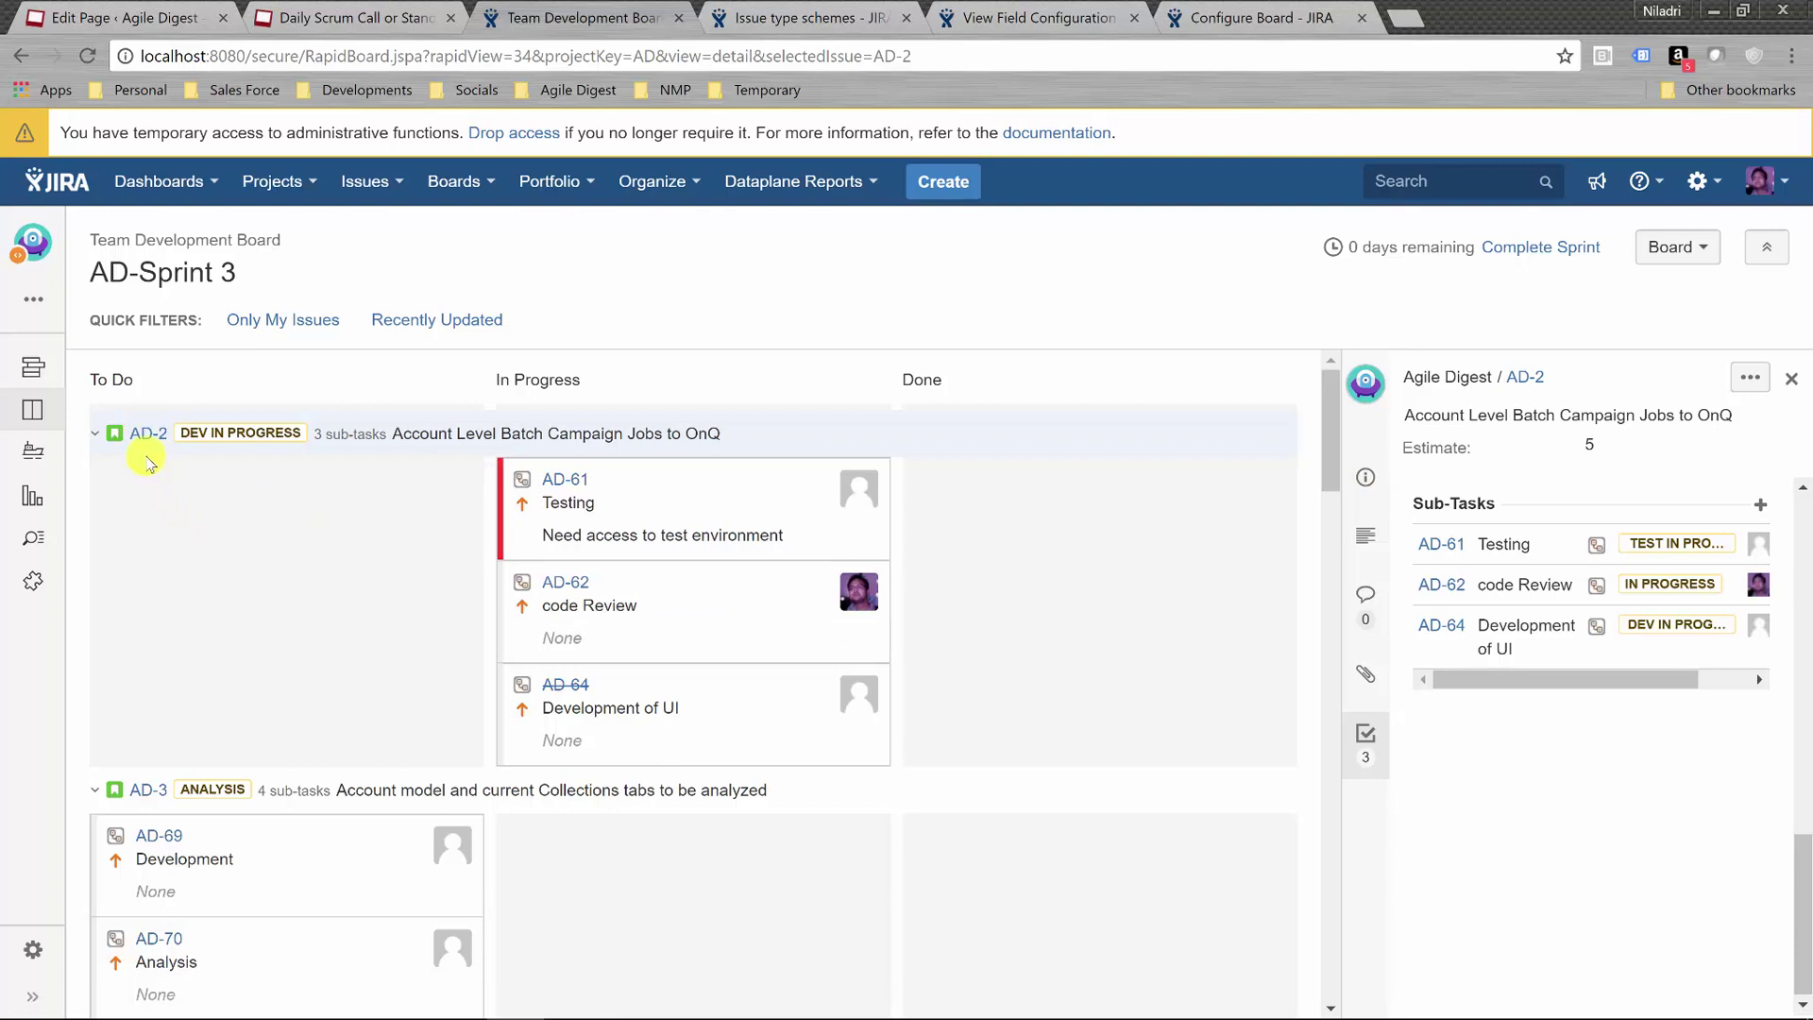
# Start a Sprint Defect sub-task under AD-2 summarised 'This is not performing as expected ....'
pyautogui.click(1761, 507)
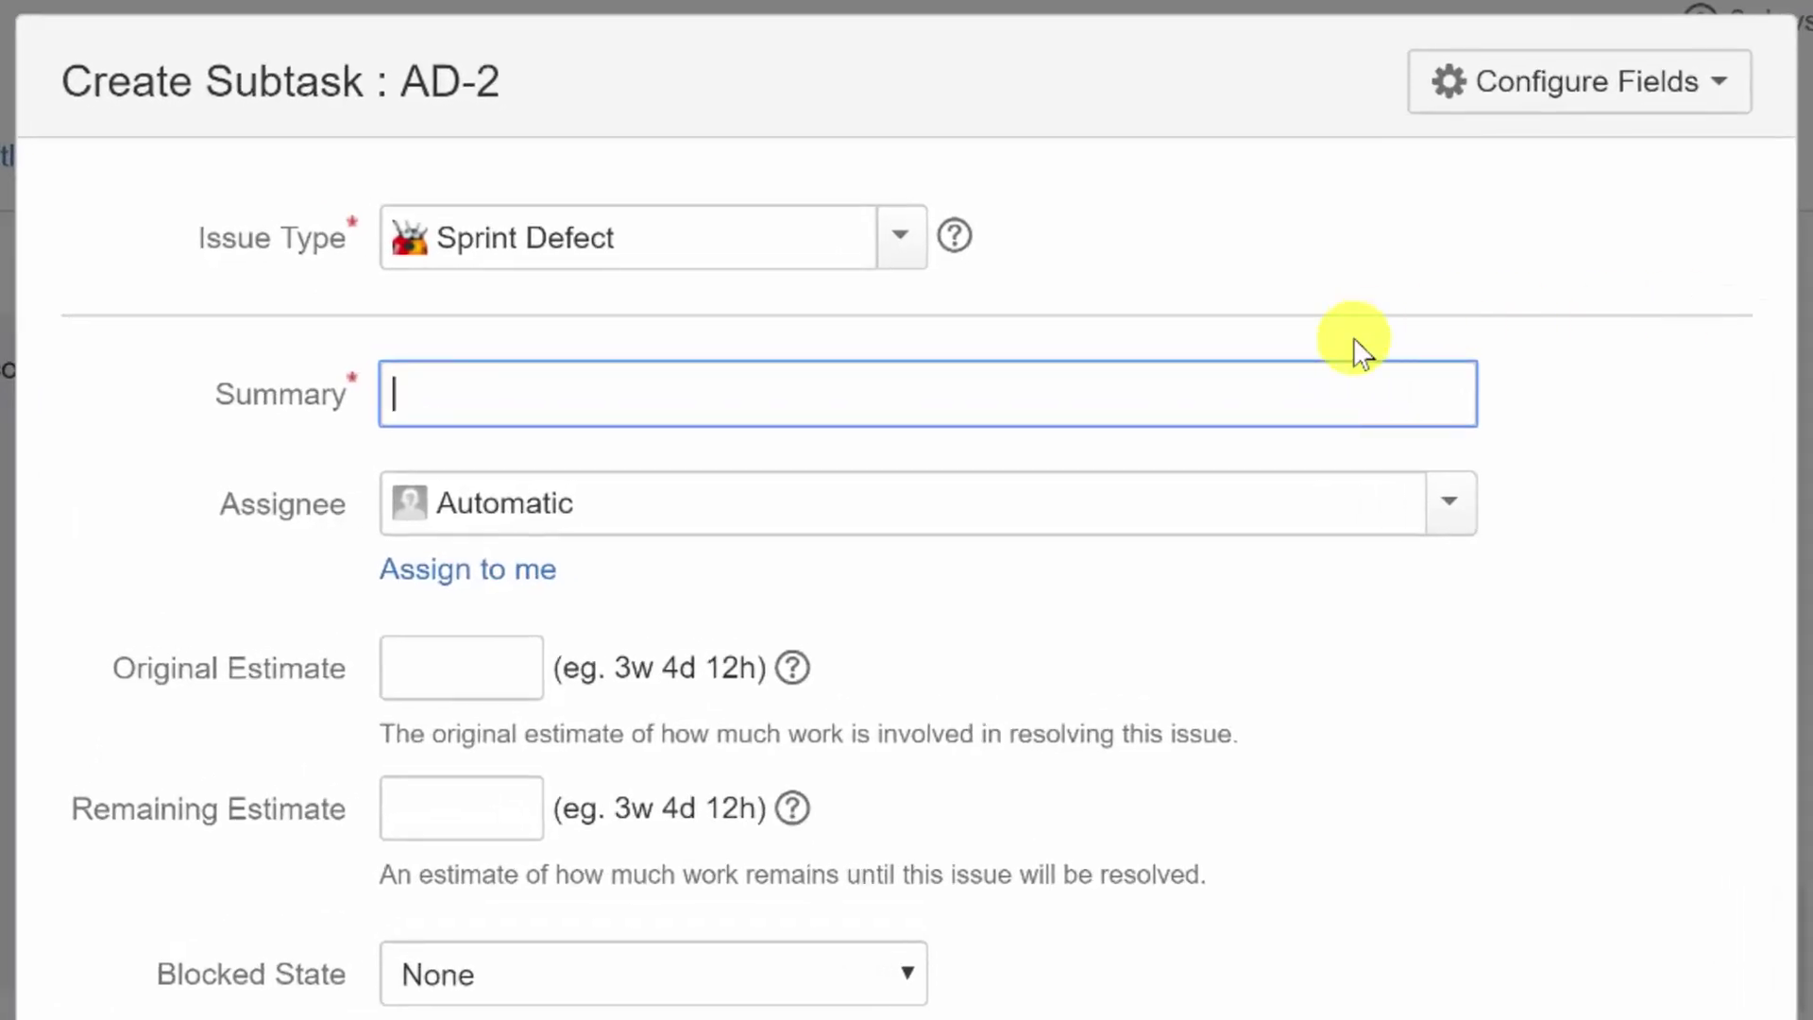
pyautogui.click(900, 255)
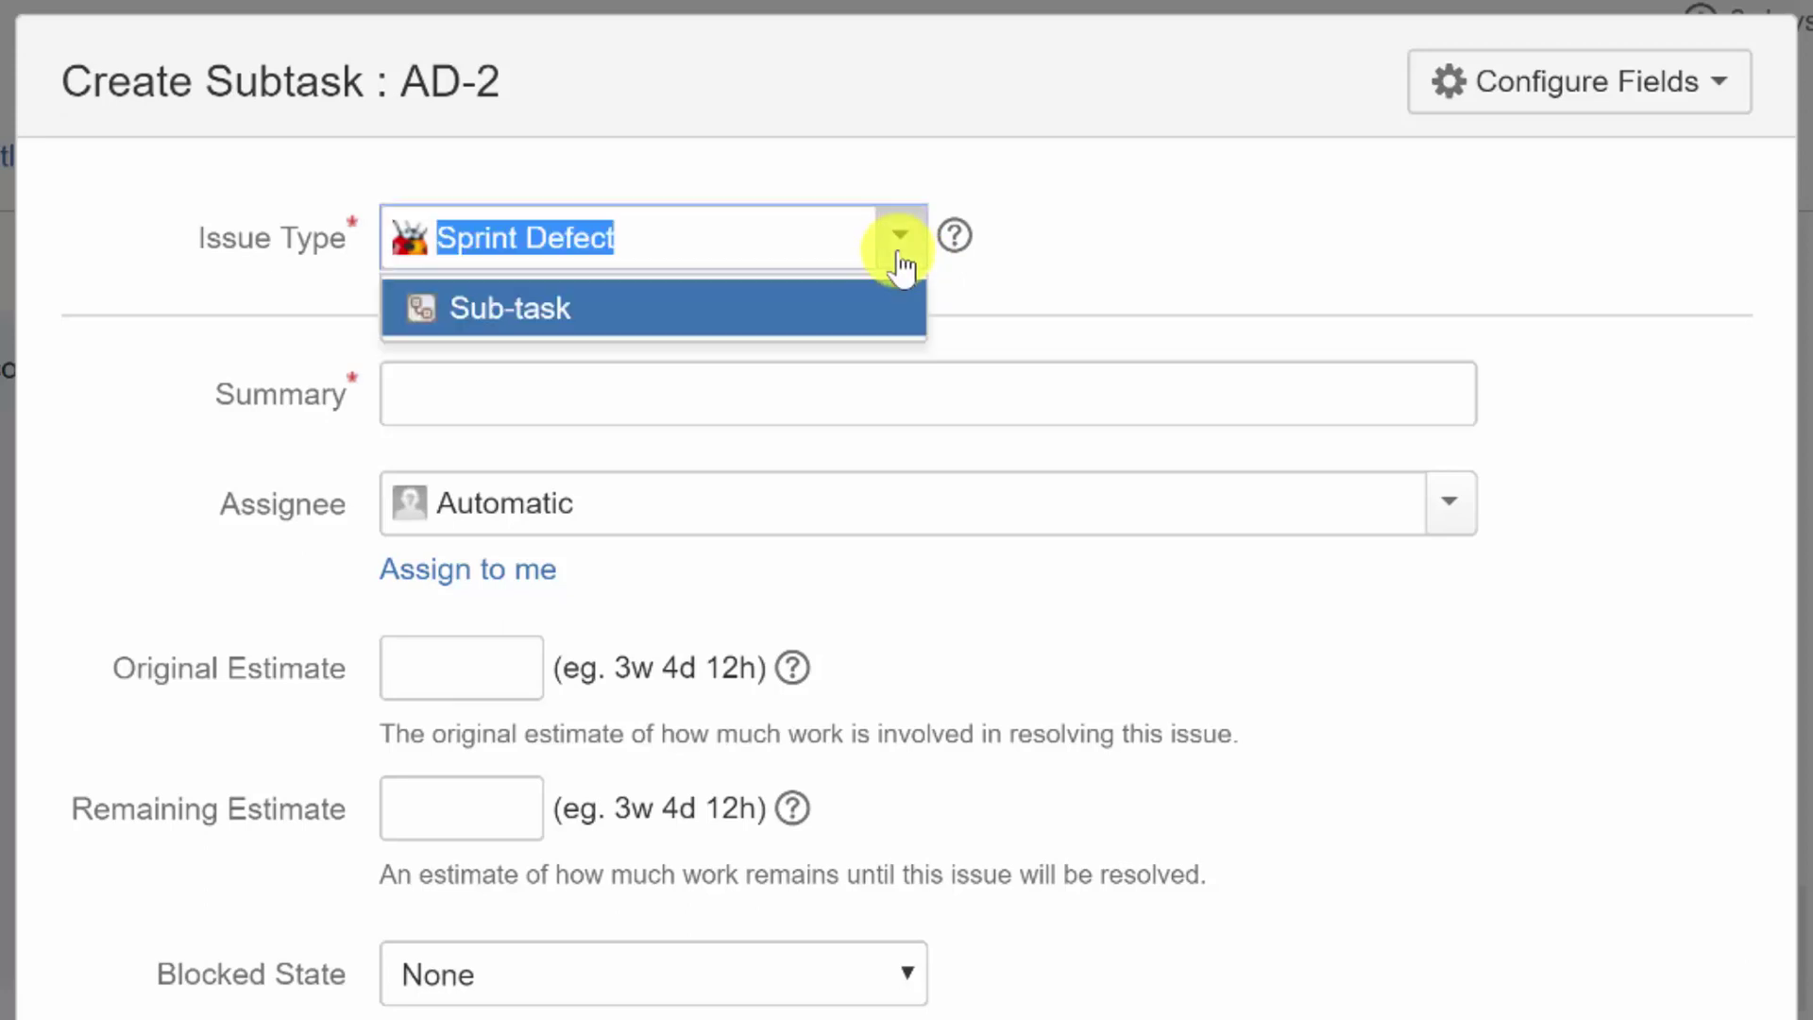
pyautogui.click(772, 243)
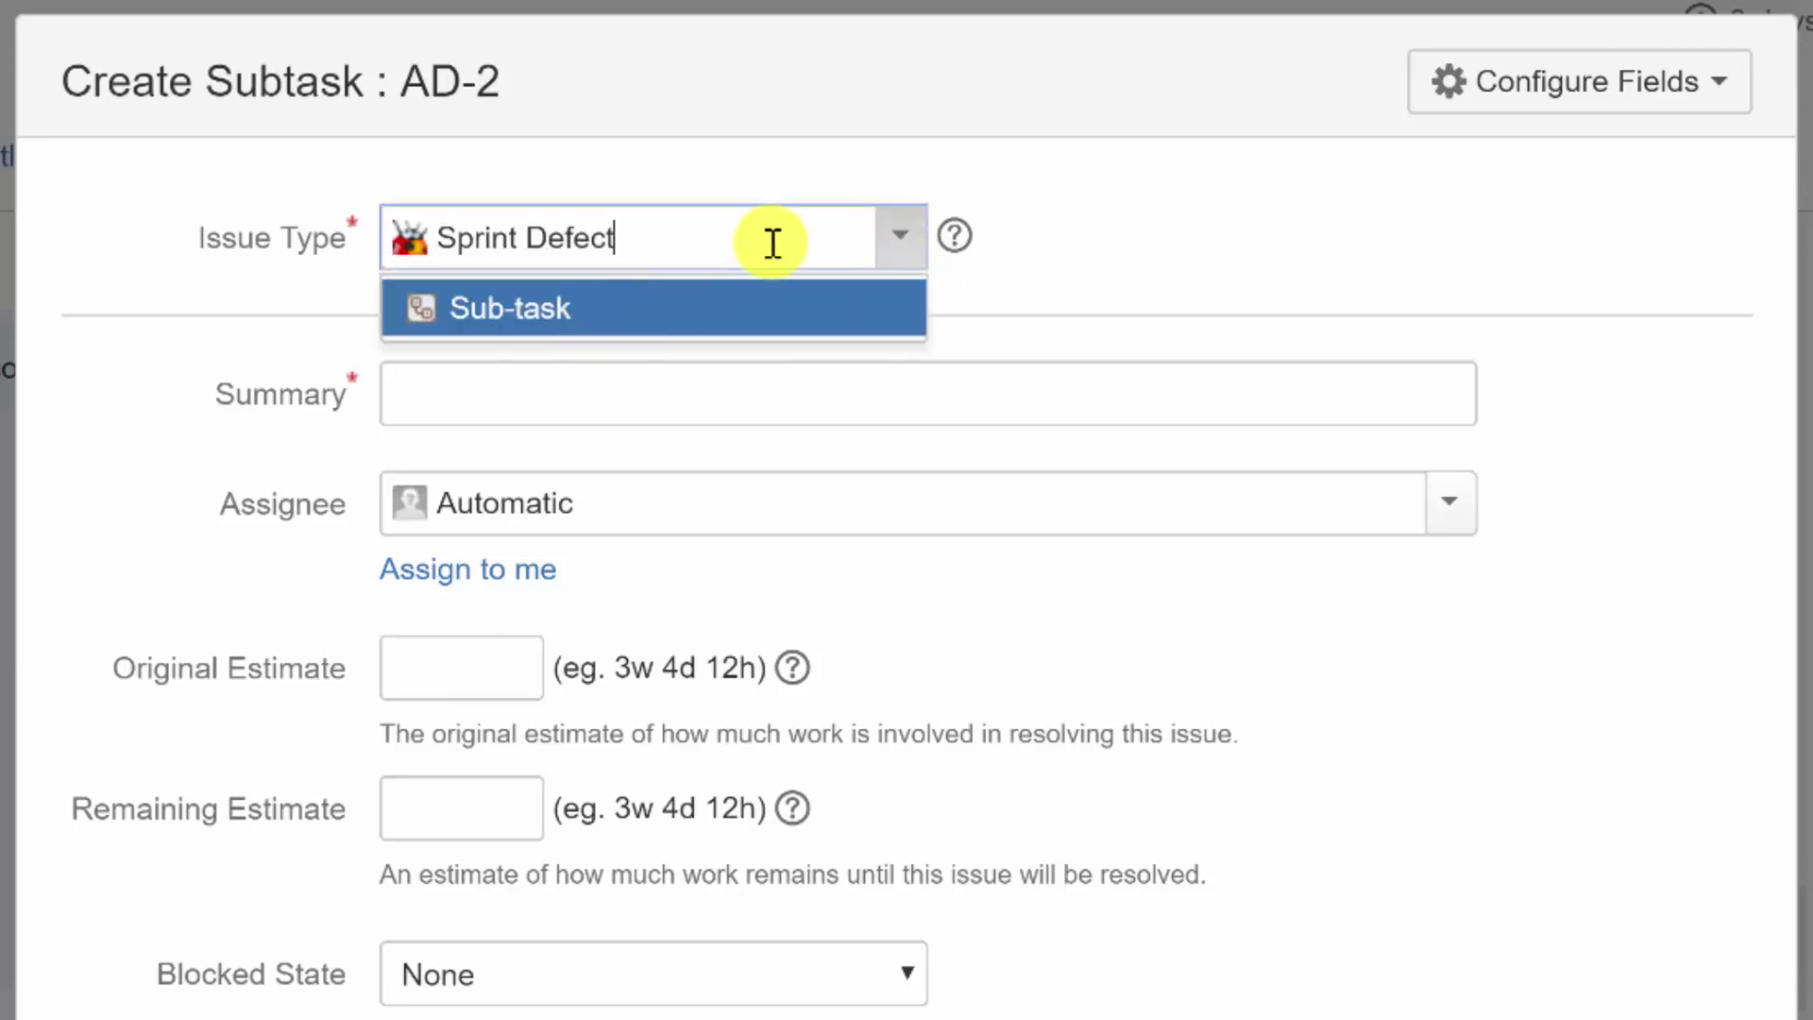
pyautogui.click(1060, 288)
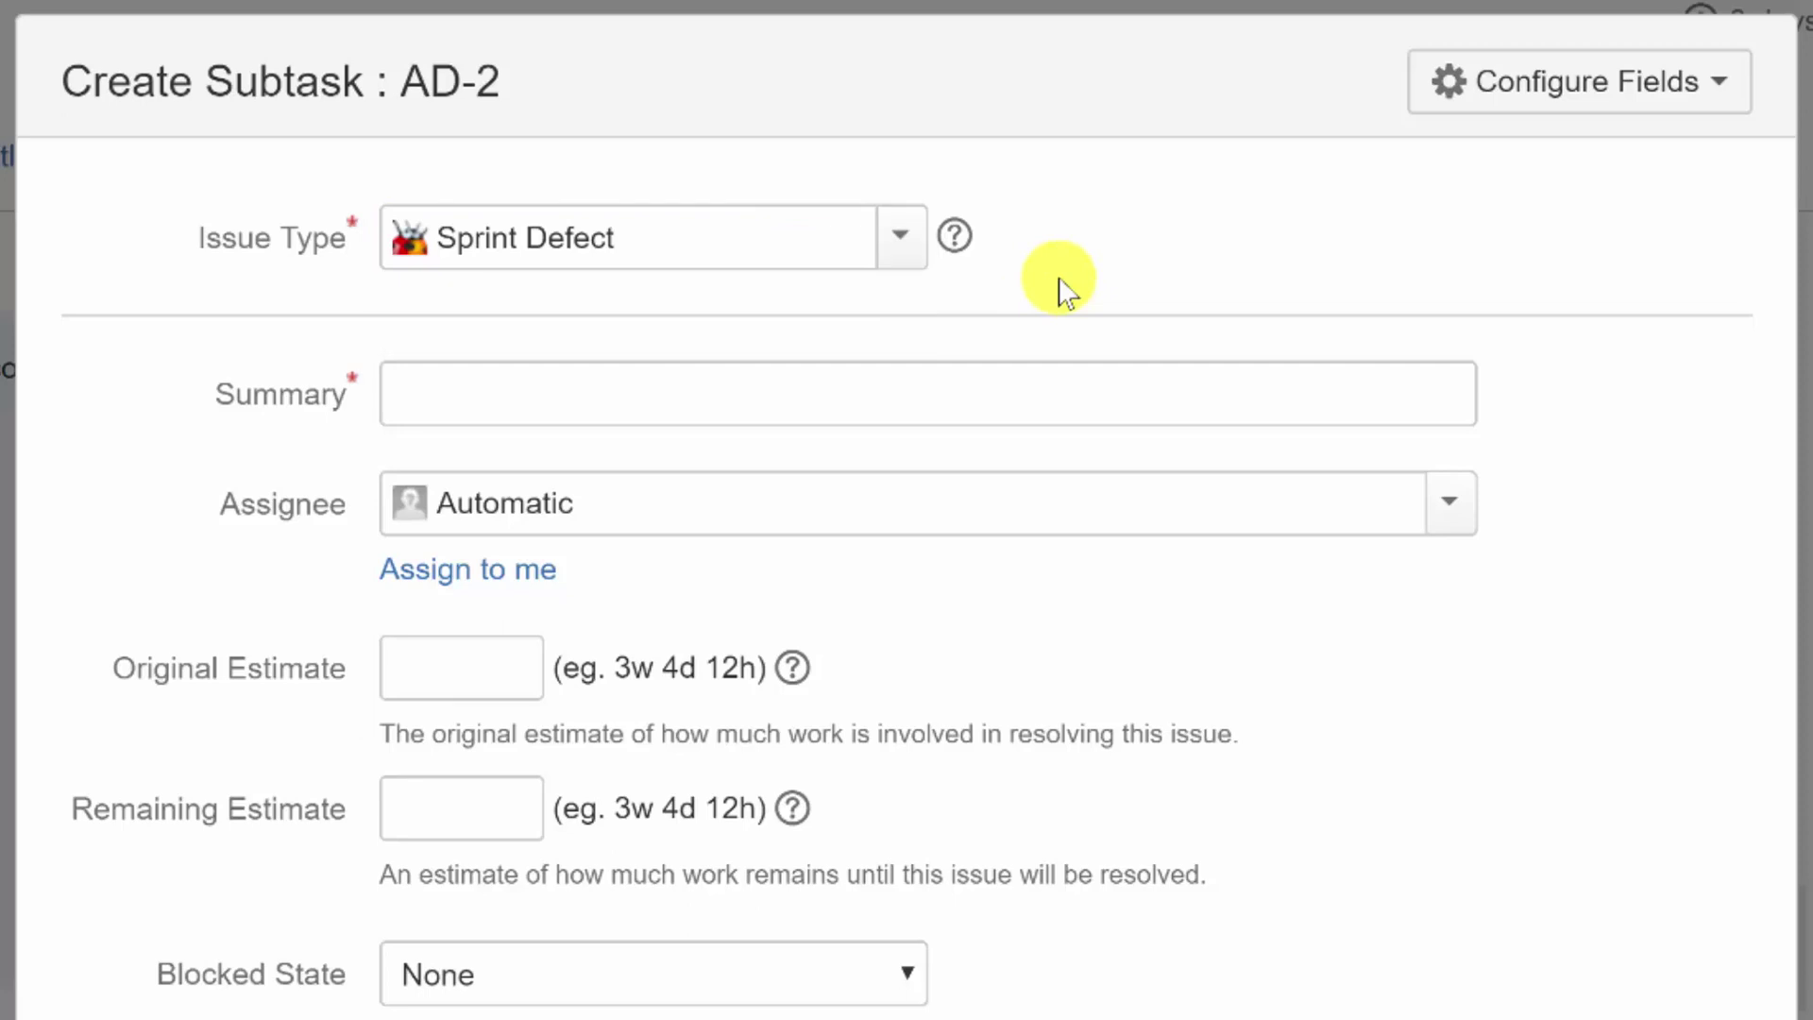
pyautogui.click(736, 374)
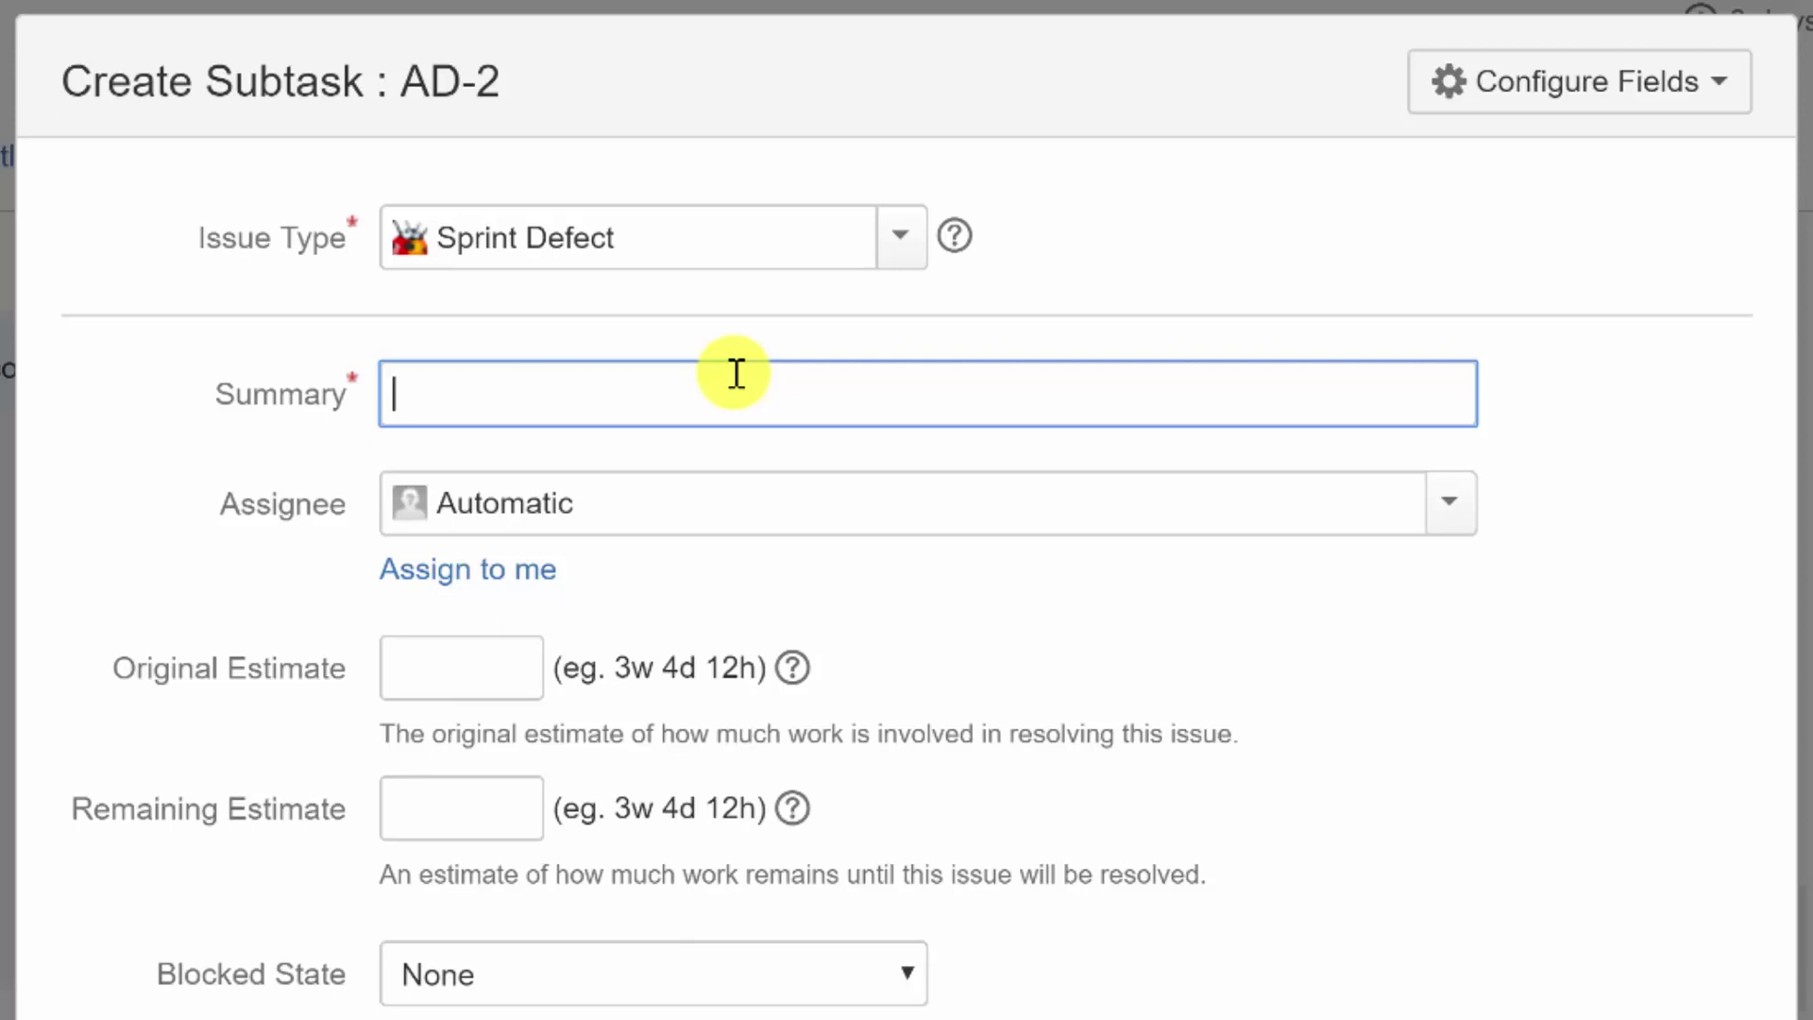
pyautogui.write('This is not ')
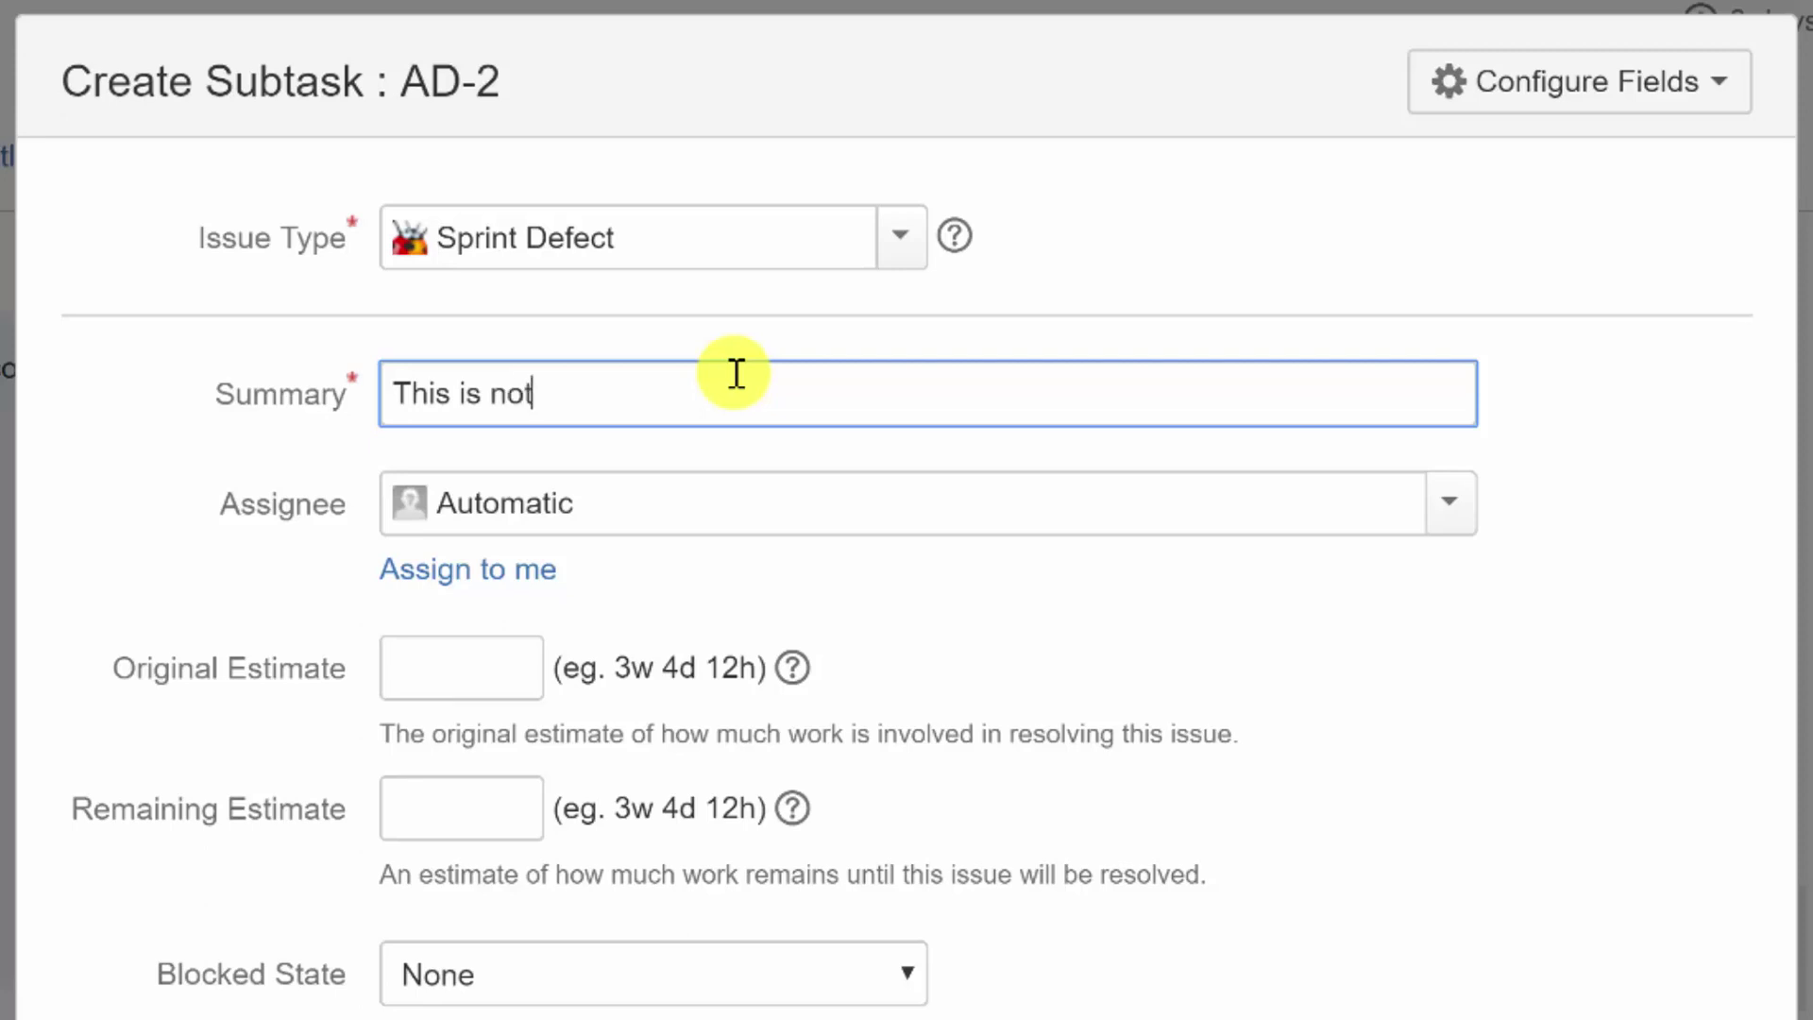
pyautogui.write('performing as e')
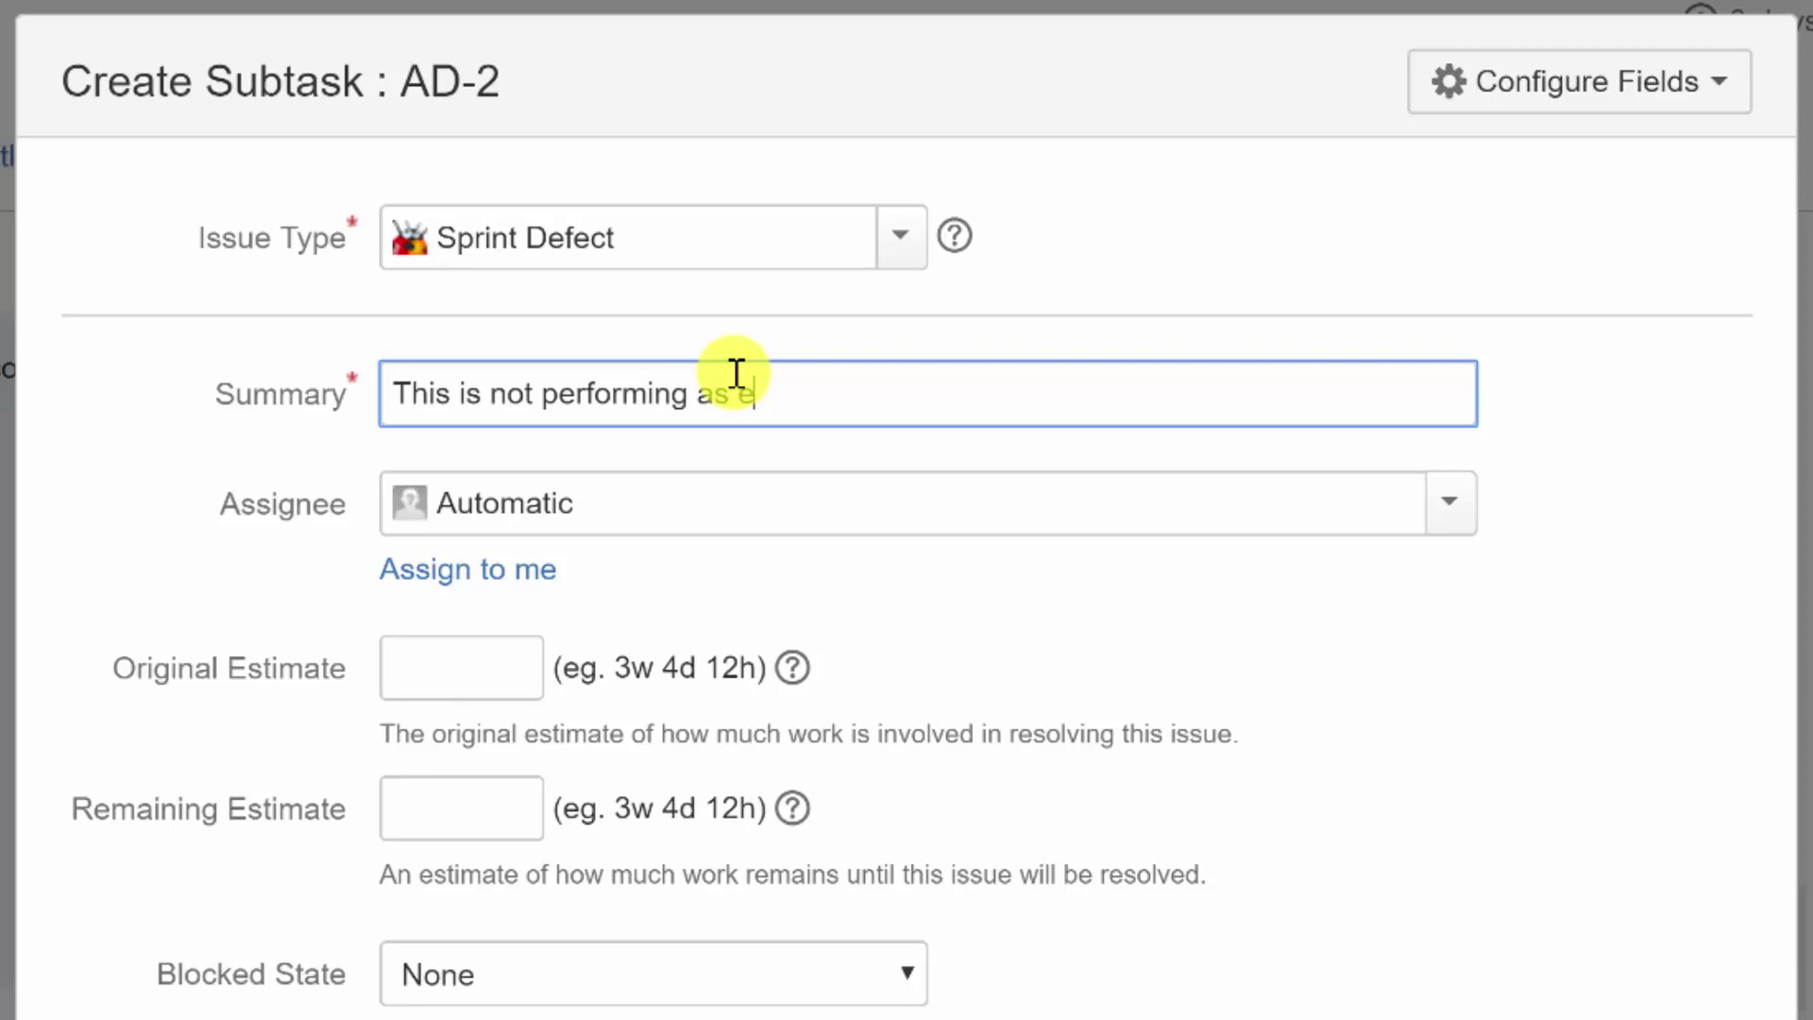
pyautogui.write('xpected ....')
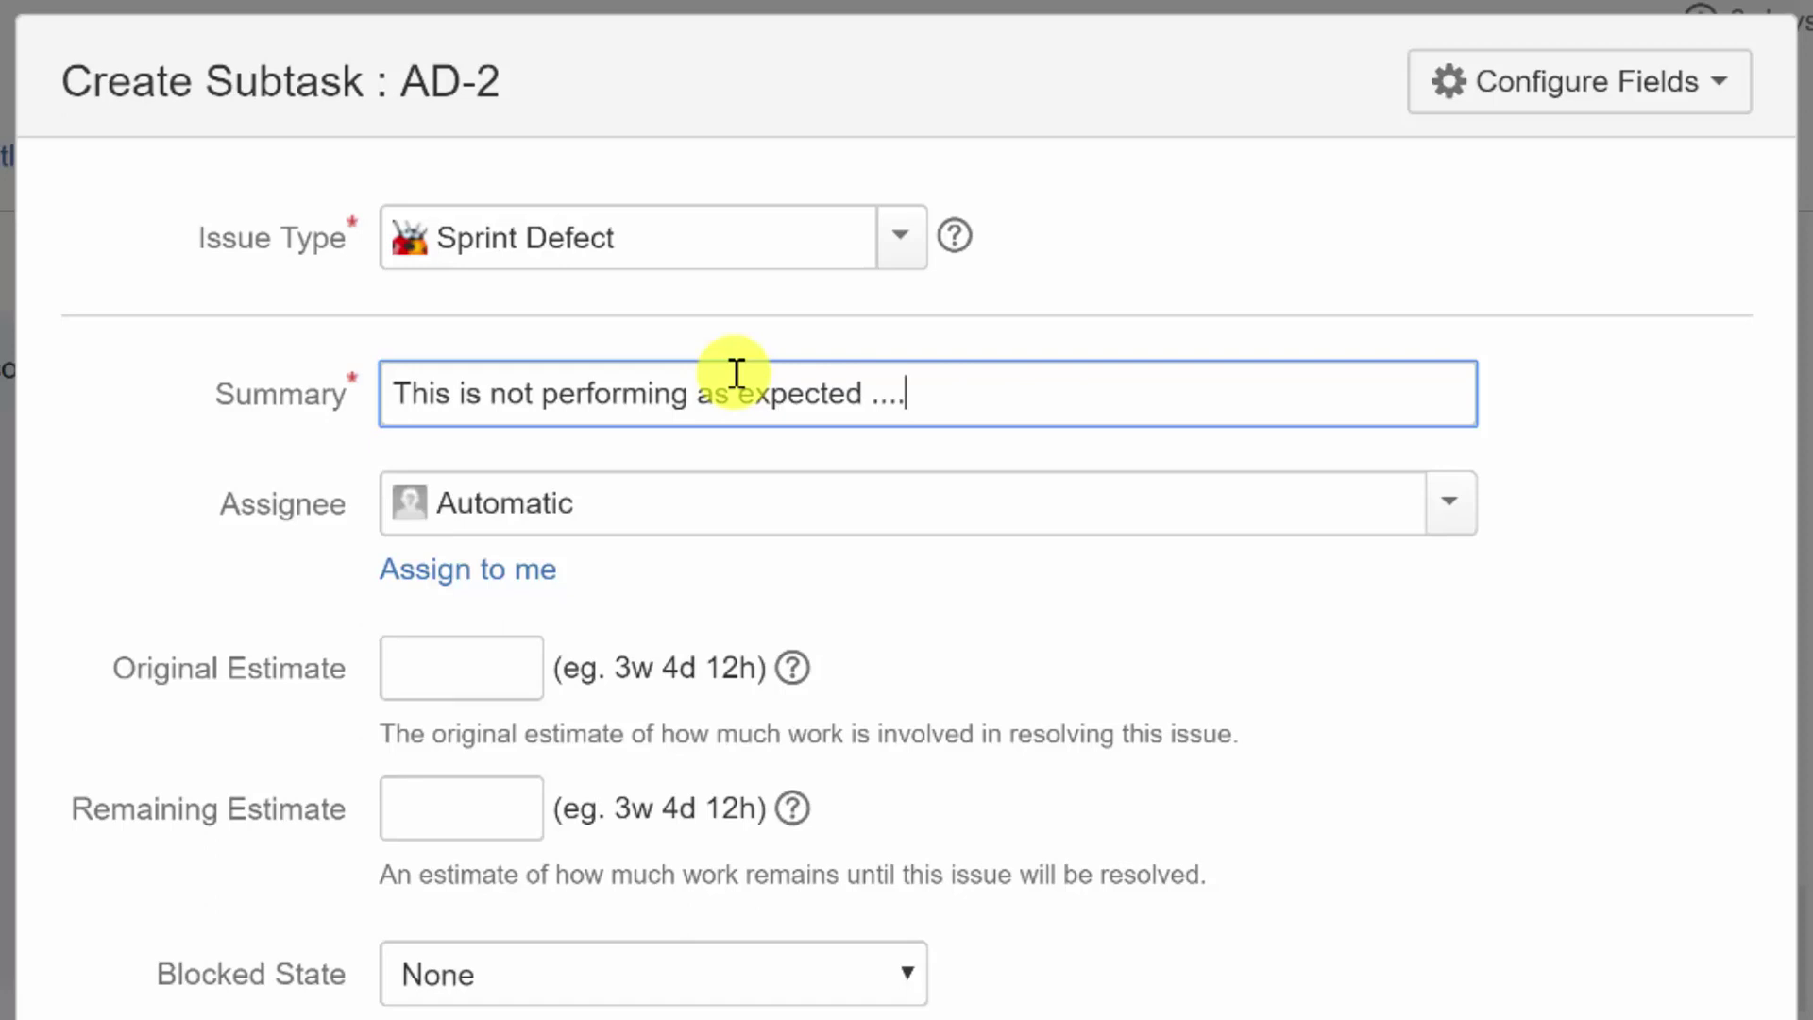
# Assign the sub-task to a team member from Suggestions instead of Automatic
pyautogui.click(1449, 507)
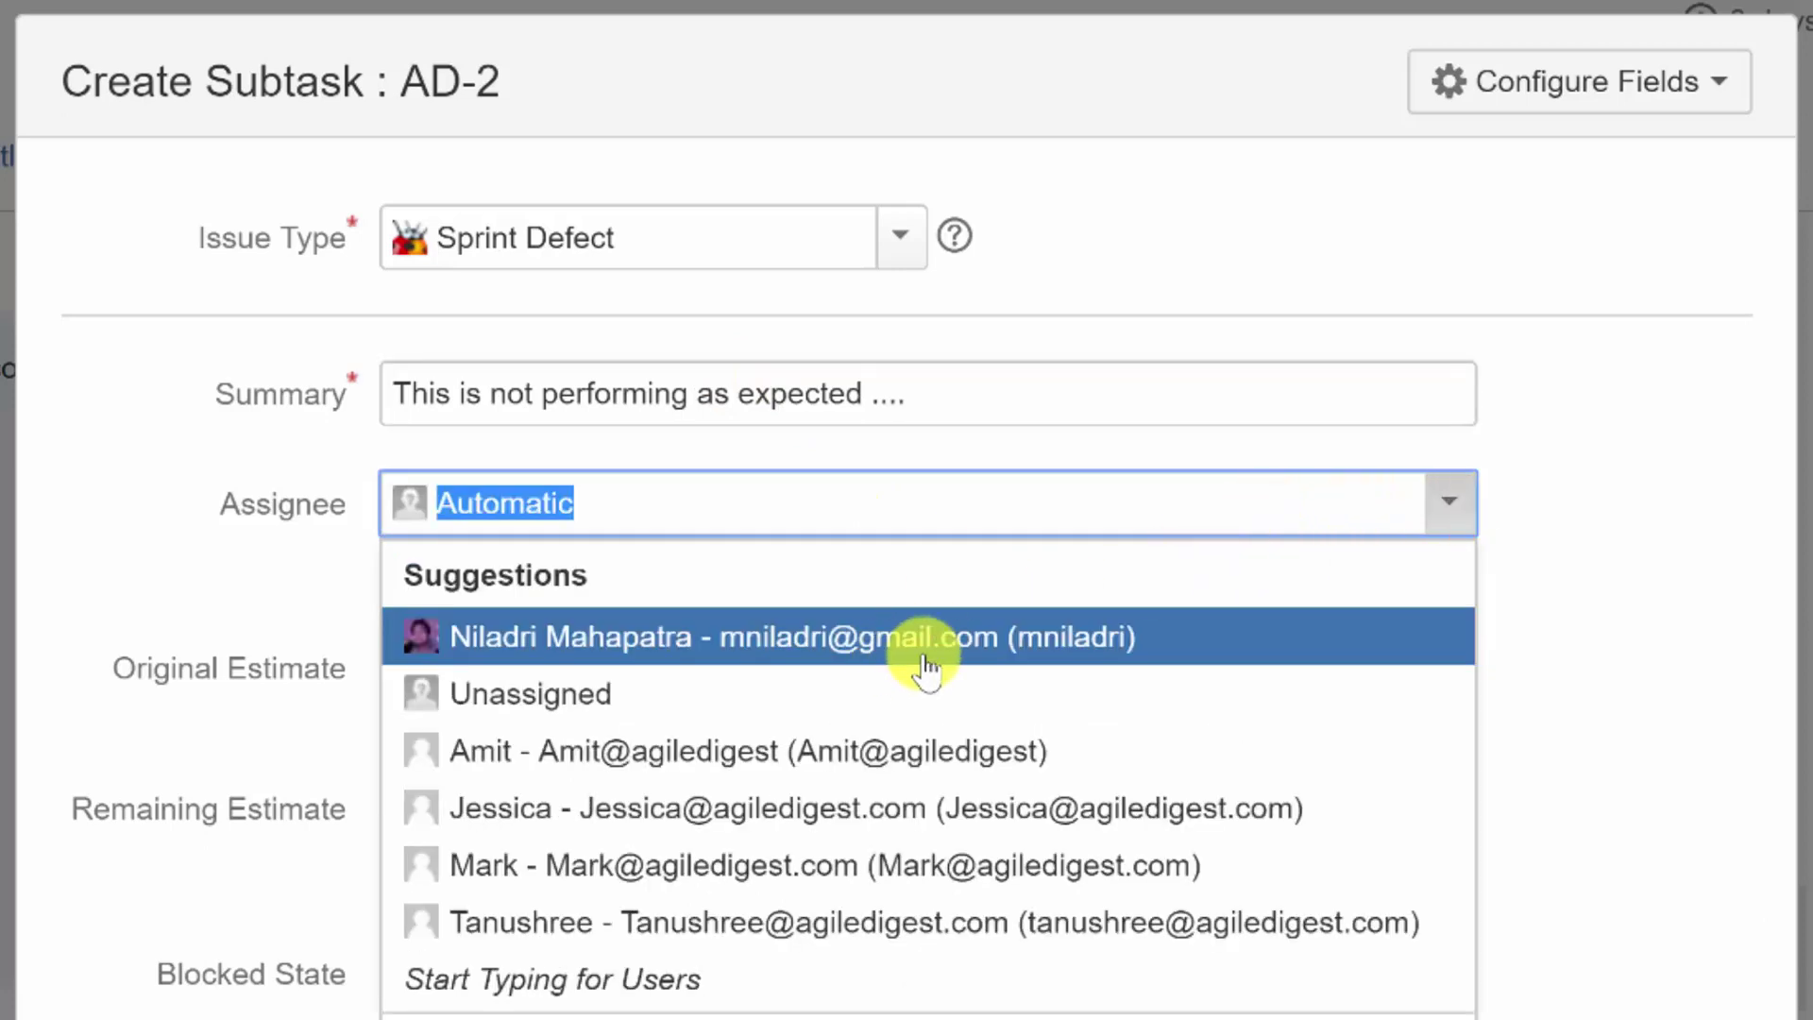
pyautogui.click(1560, 510)
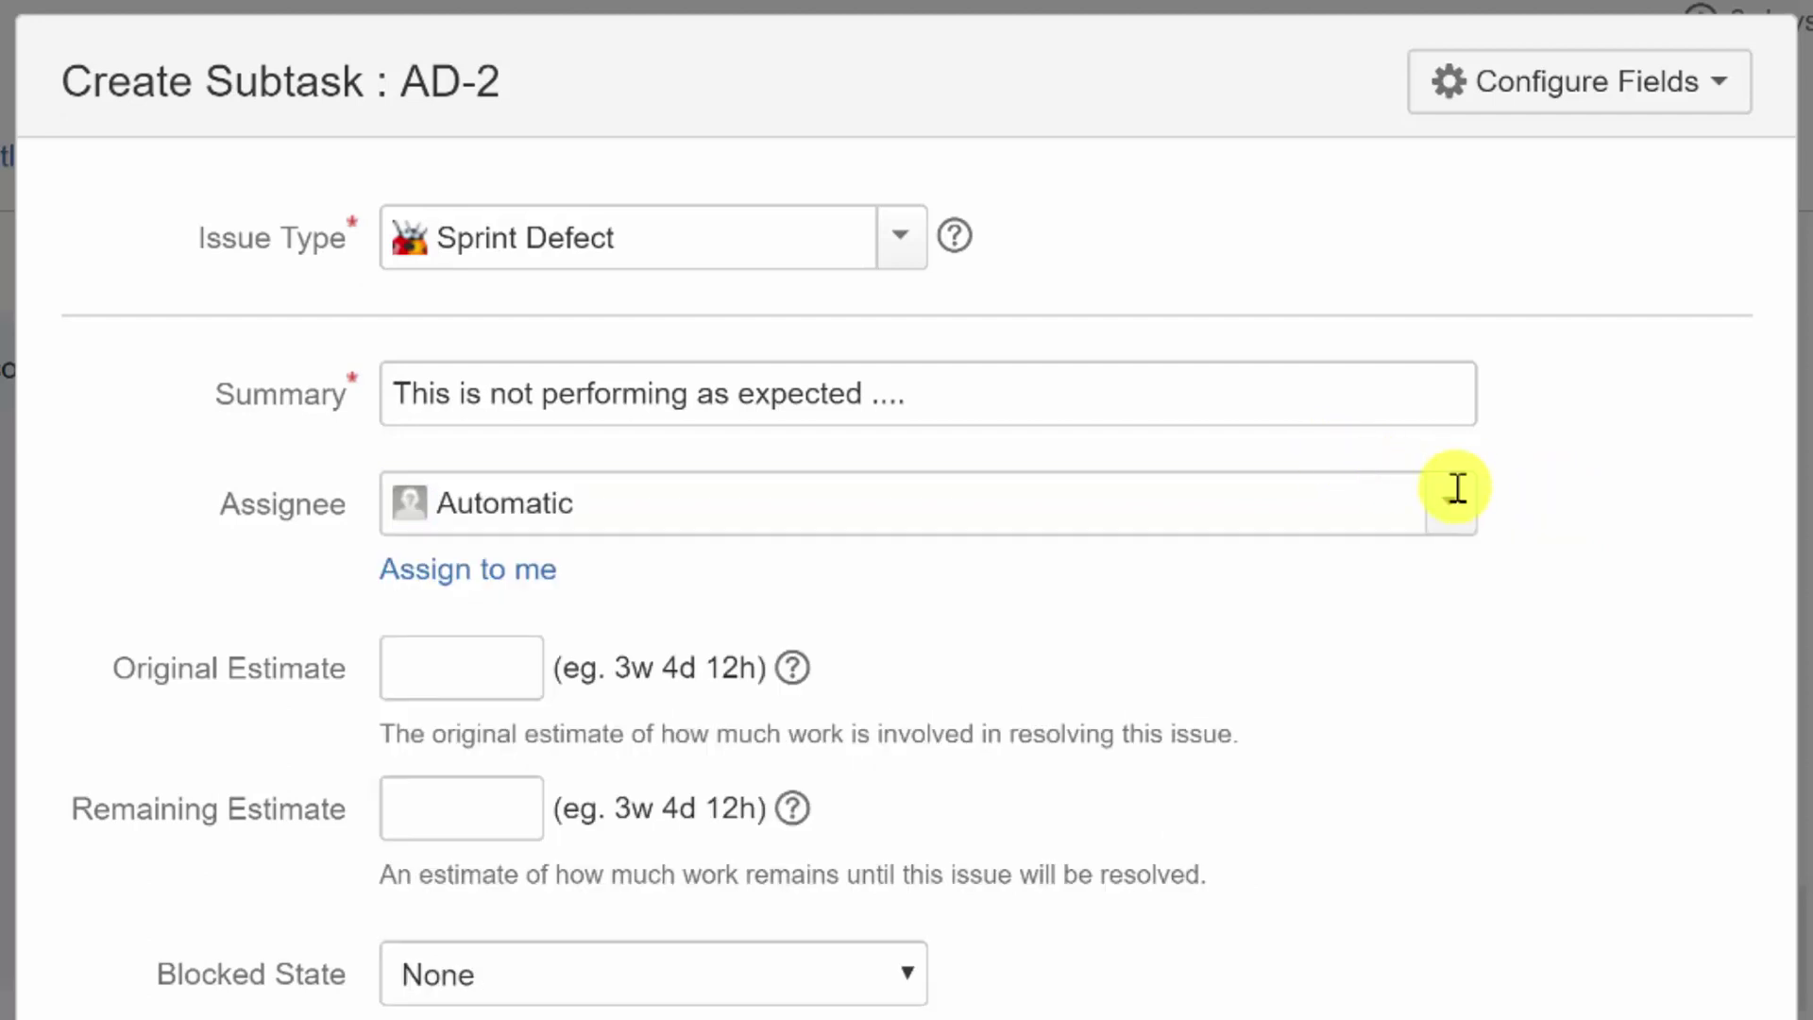
pyautogui.click(1450, 524)
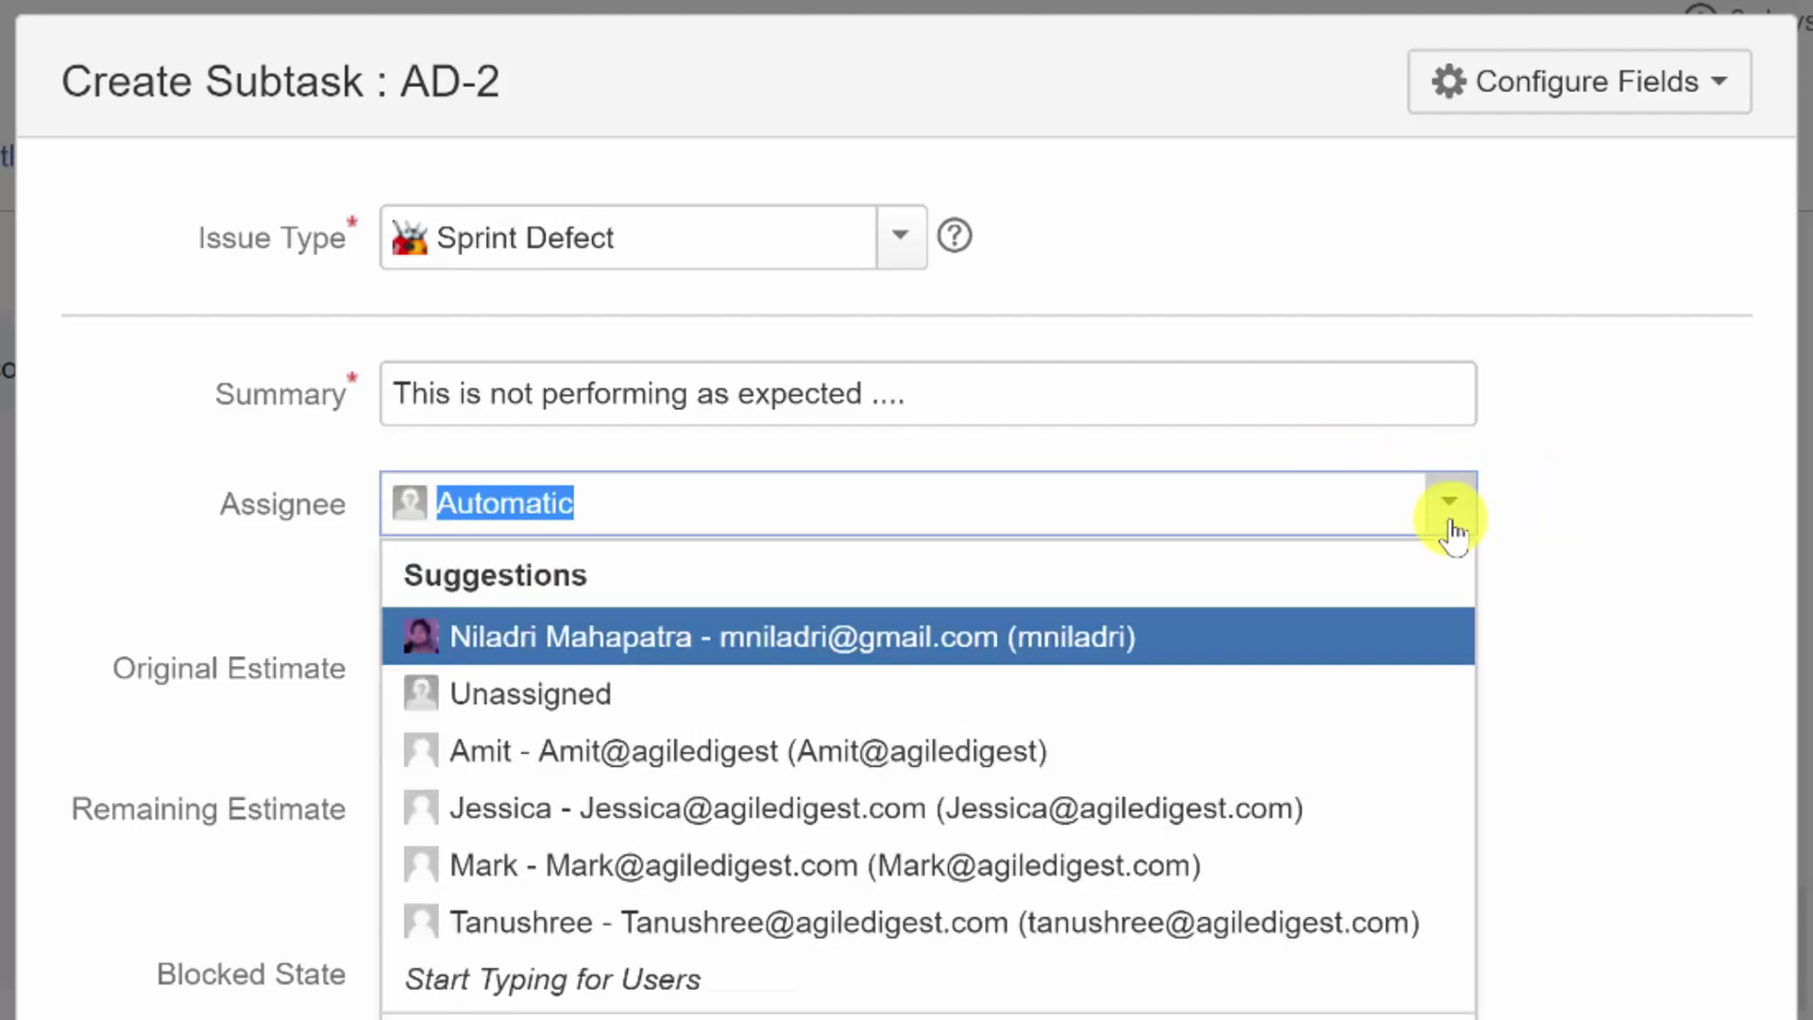
pyautogui.click(849, 780)
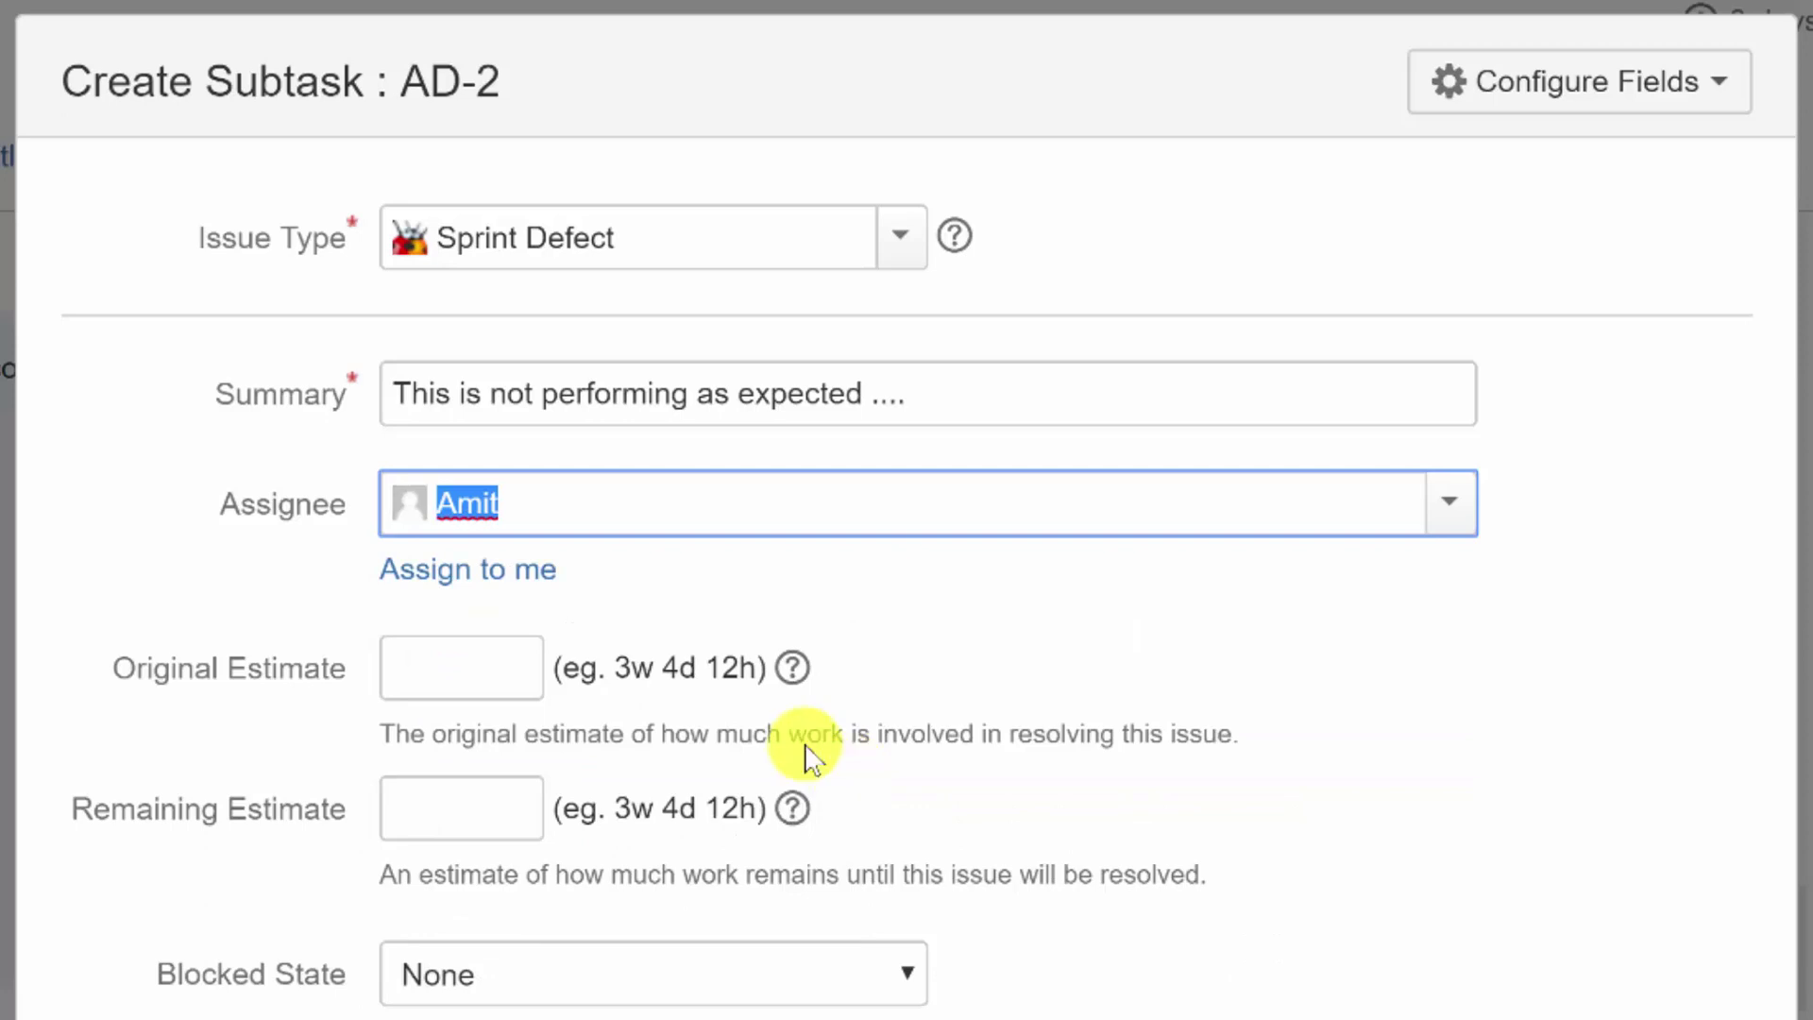
pyautogui.click(475, 683)
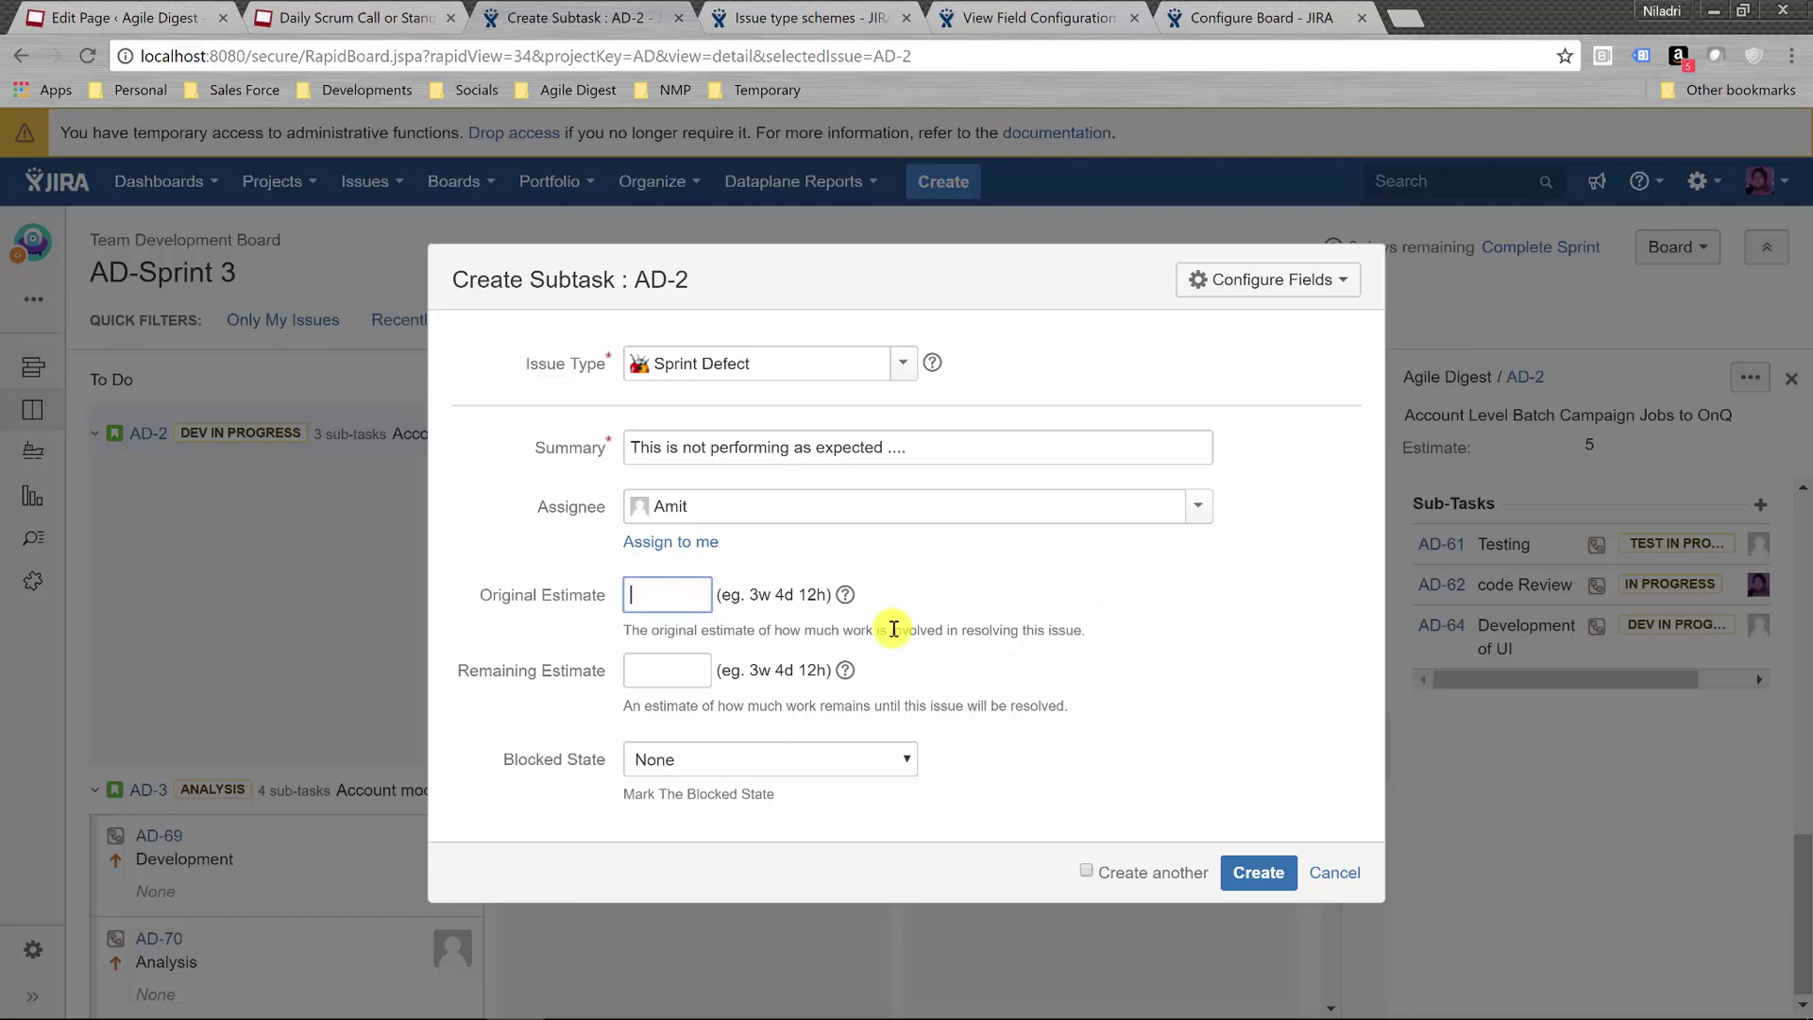
# Leave Blocked State as None and add the Priority field to the sub-task form
pyautogui.click(904, 763)
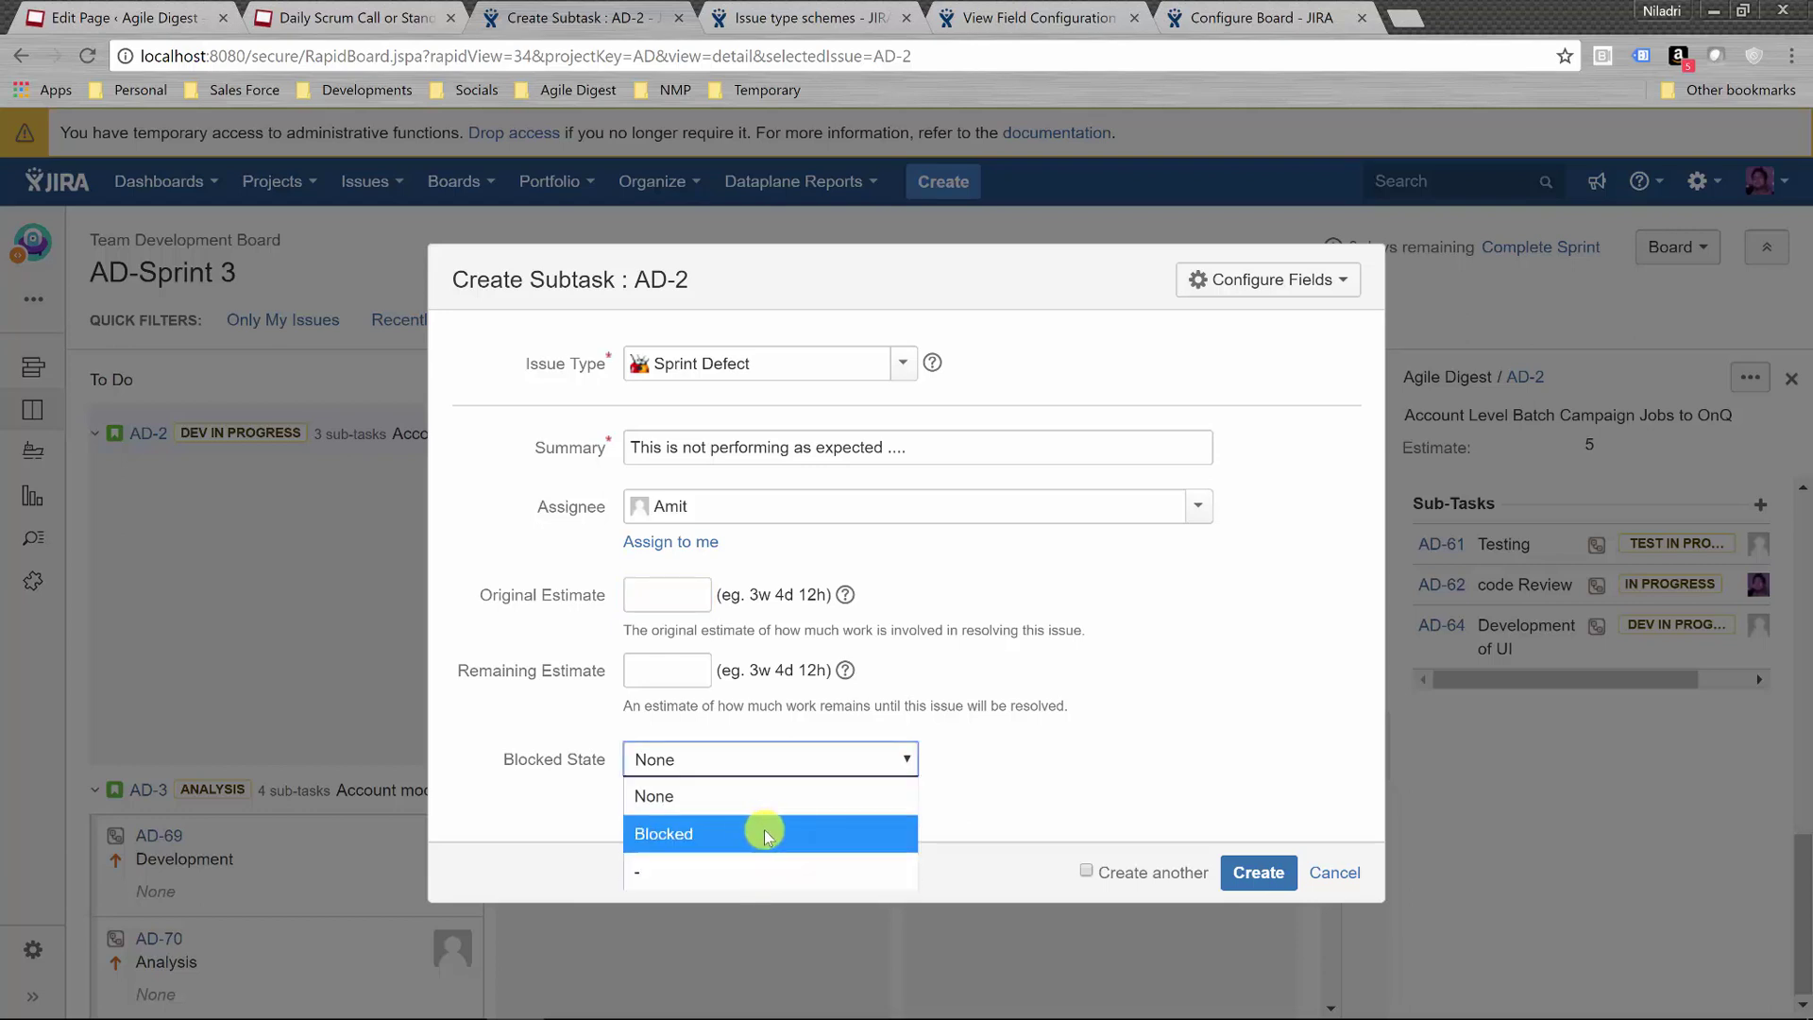
pyautogui.click(1082, 782)
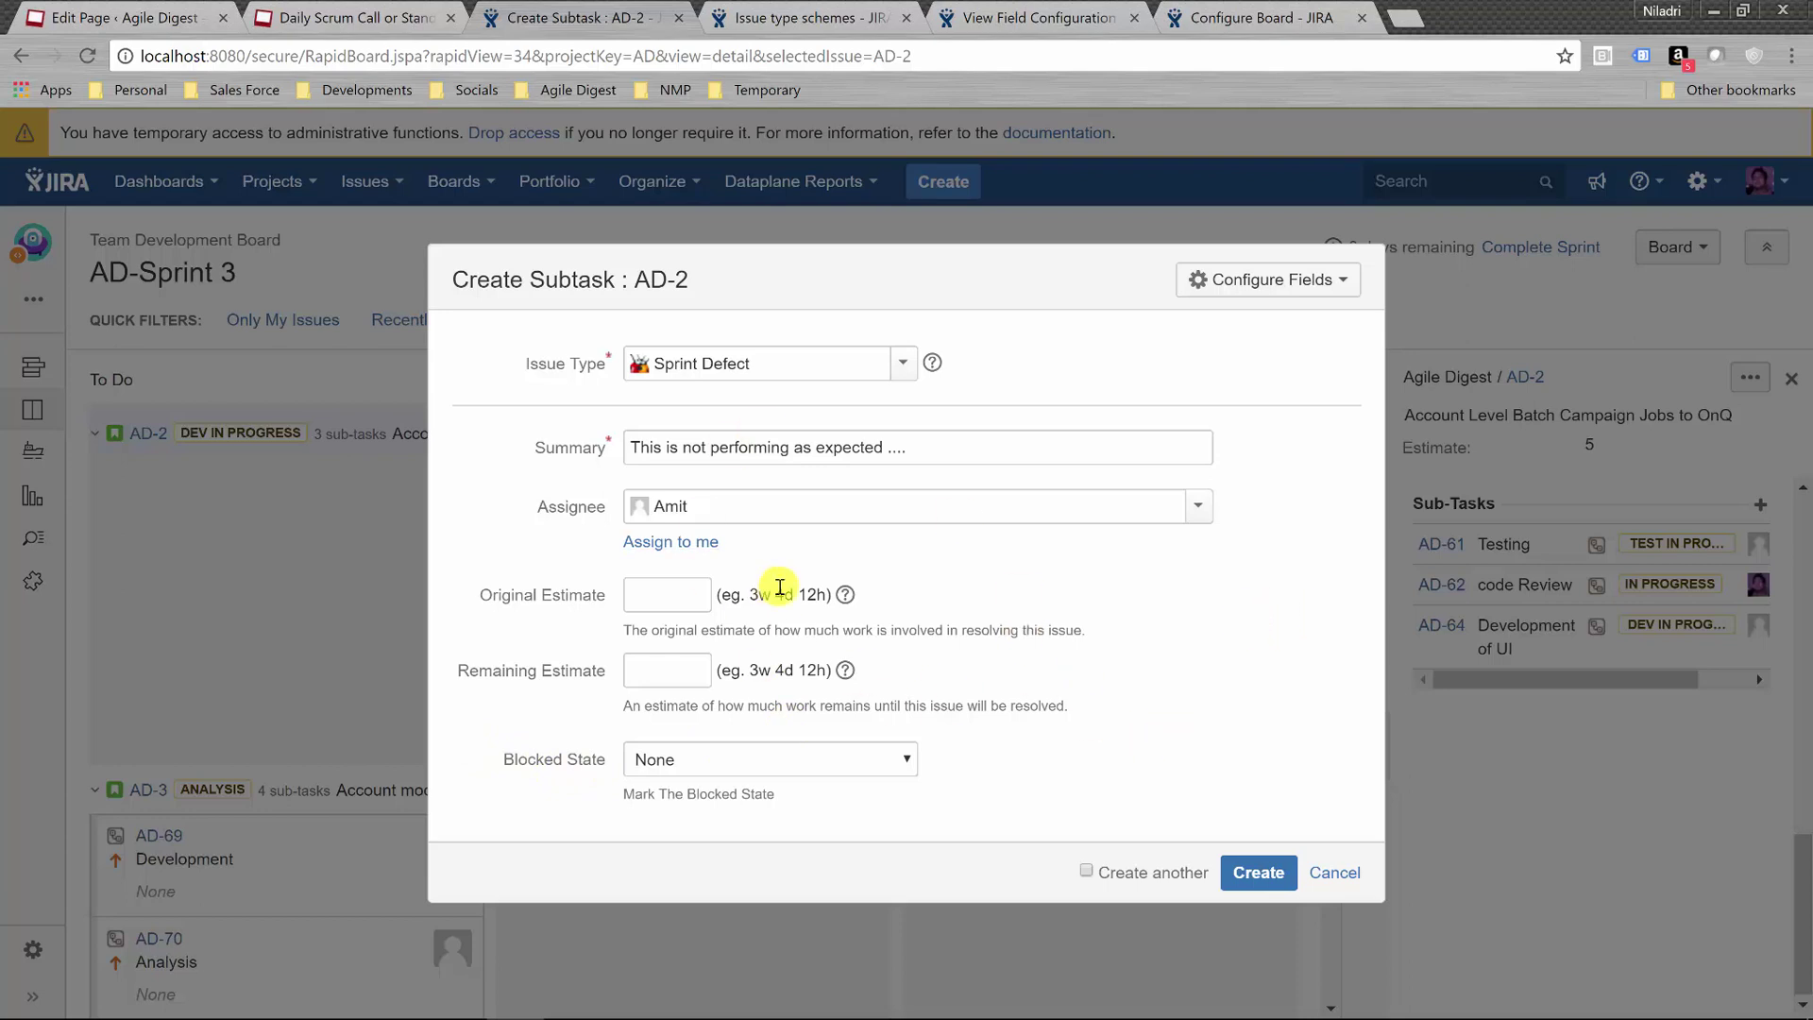
pyautogui.click(1329, 286)
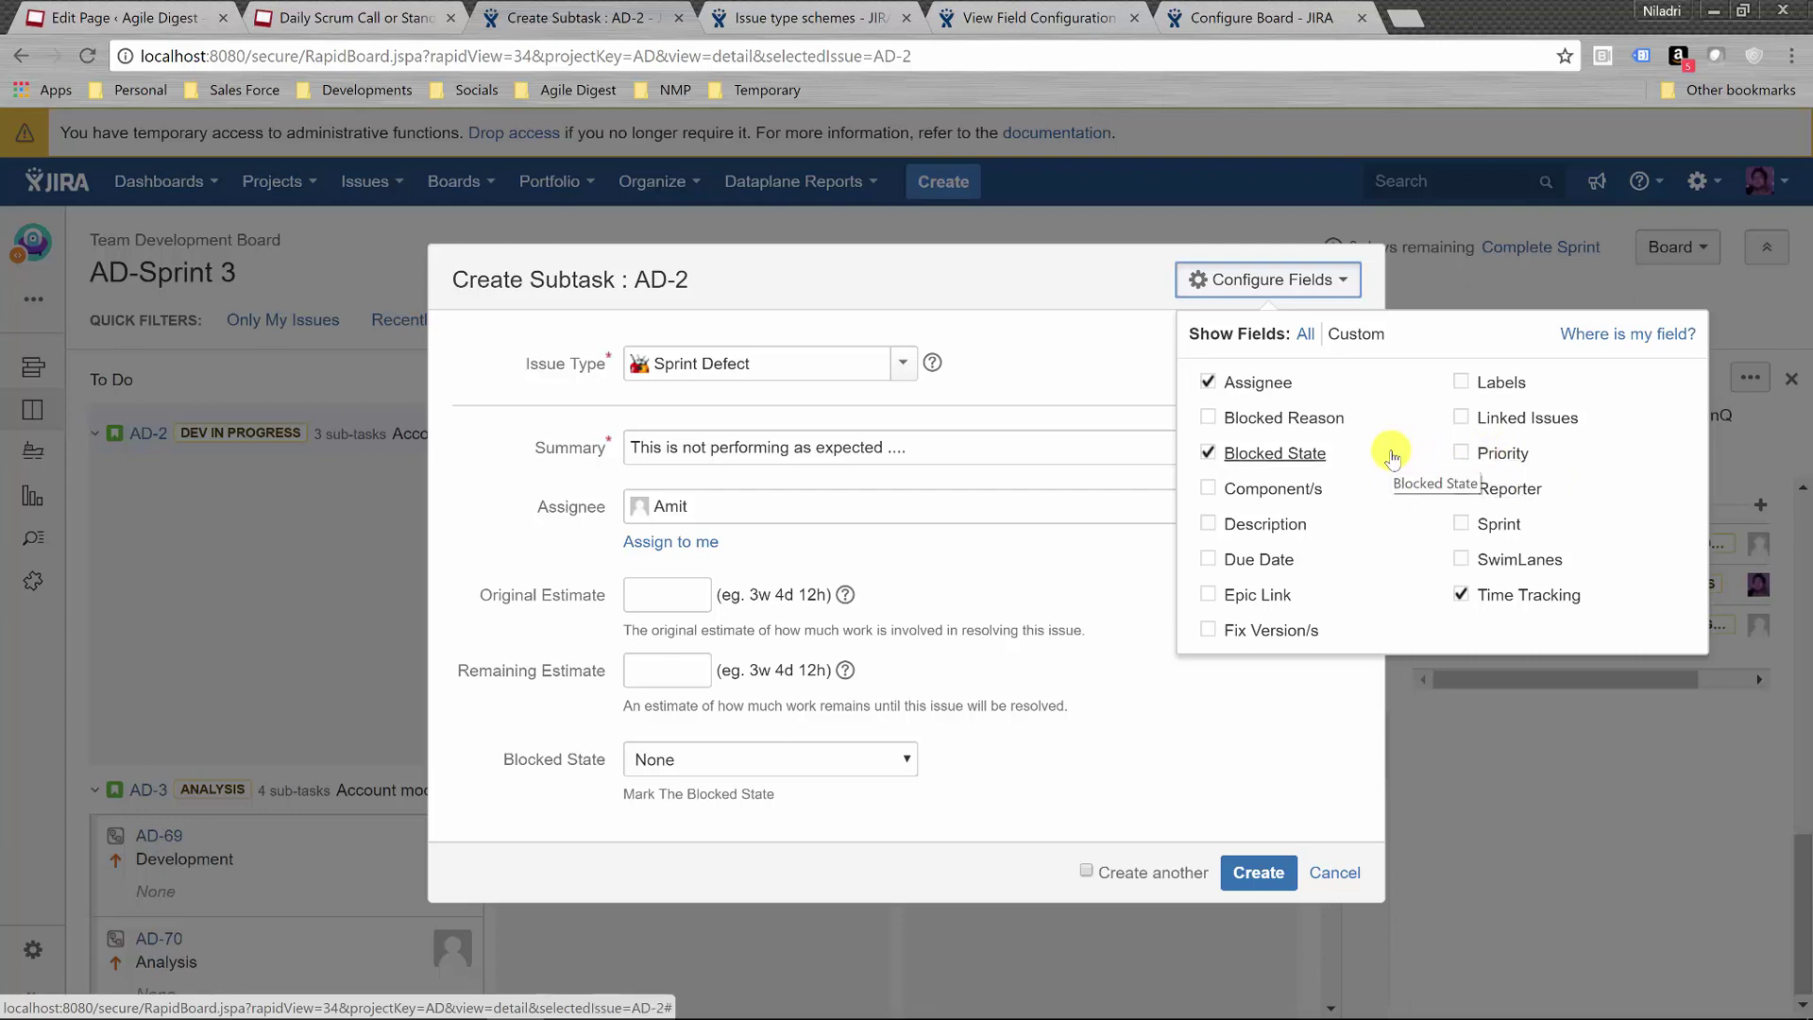
pyautogui.click(1496, 455)
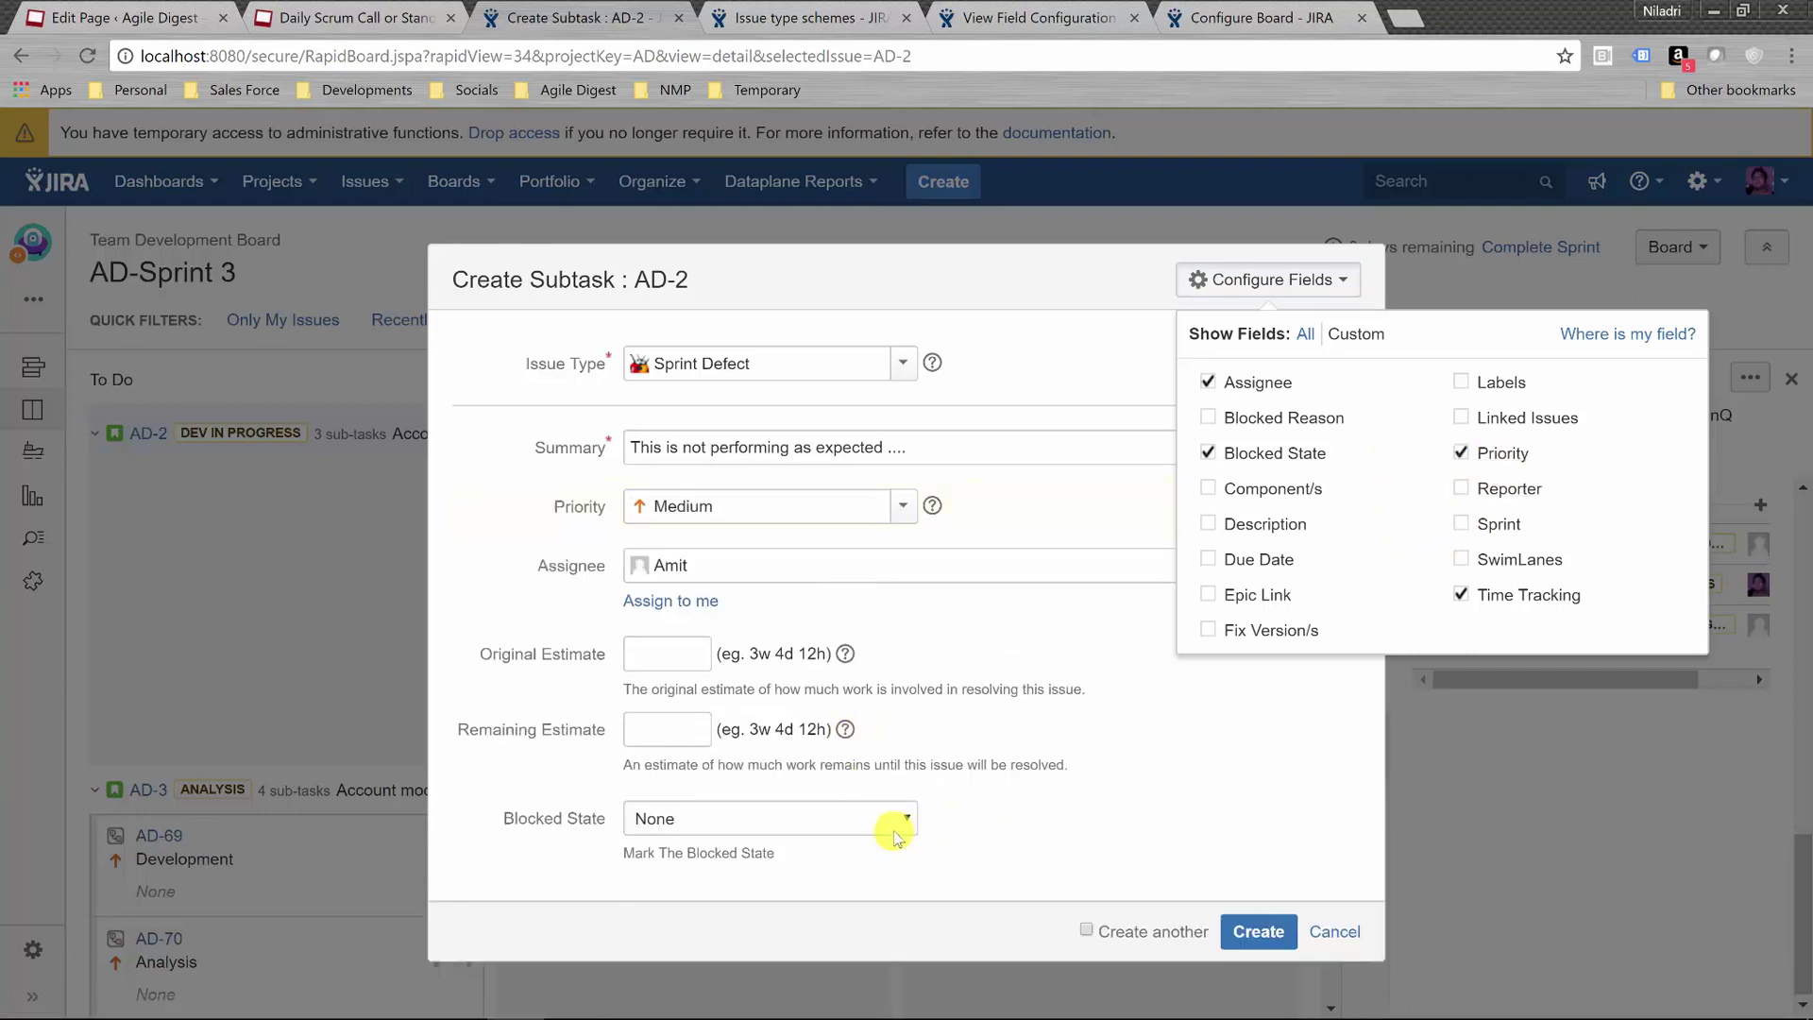
pyautogui.click(1275, 811)
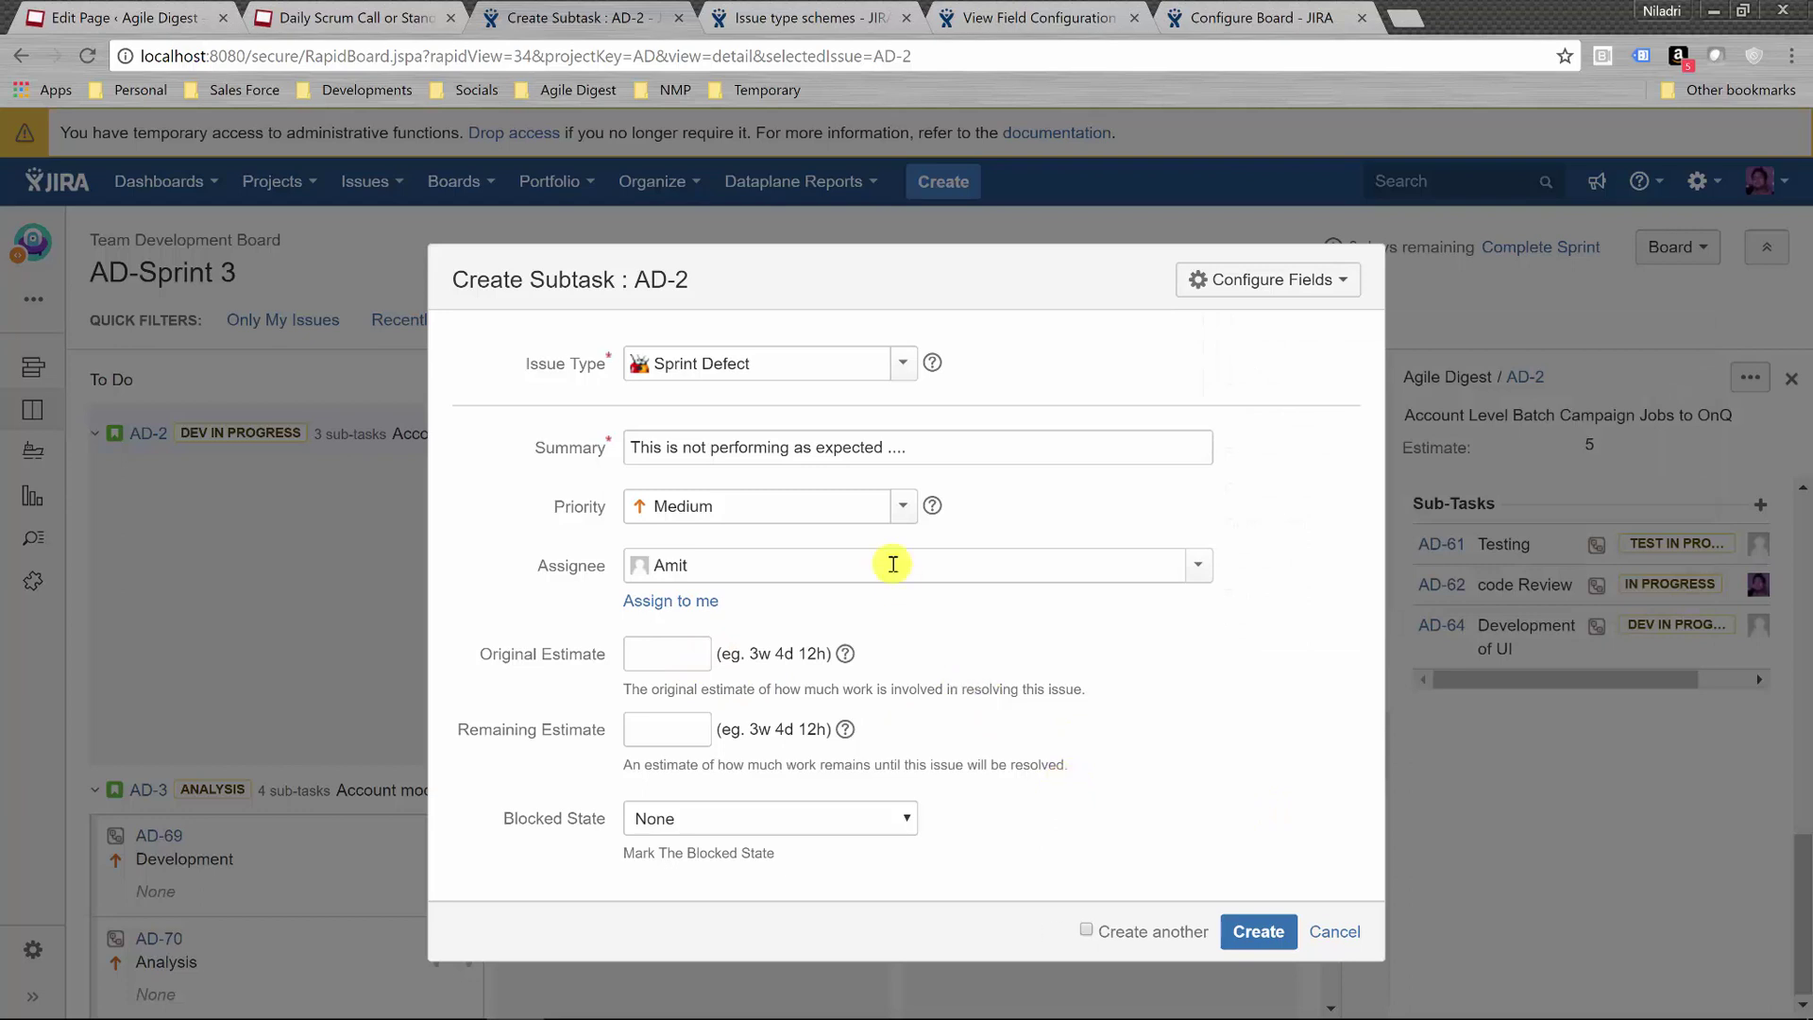
# Set Priority to High and create the sub-task as AD-92
pyautogui.click(895, 510)
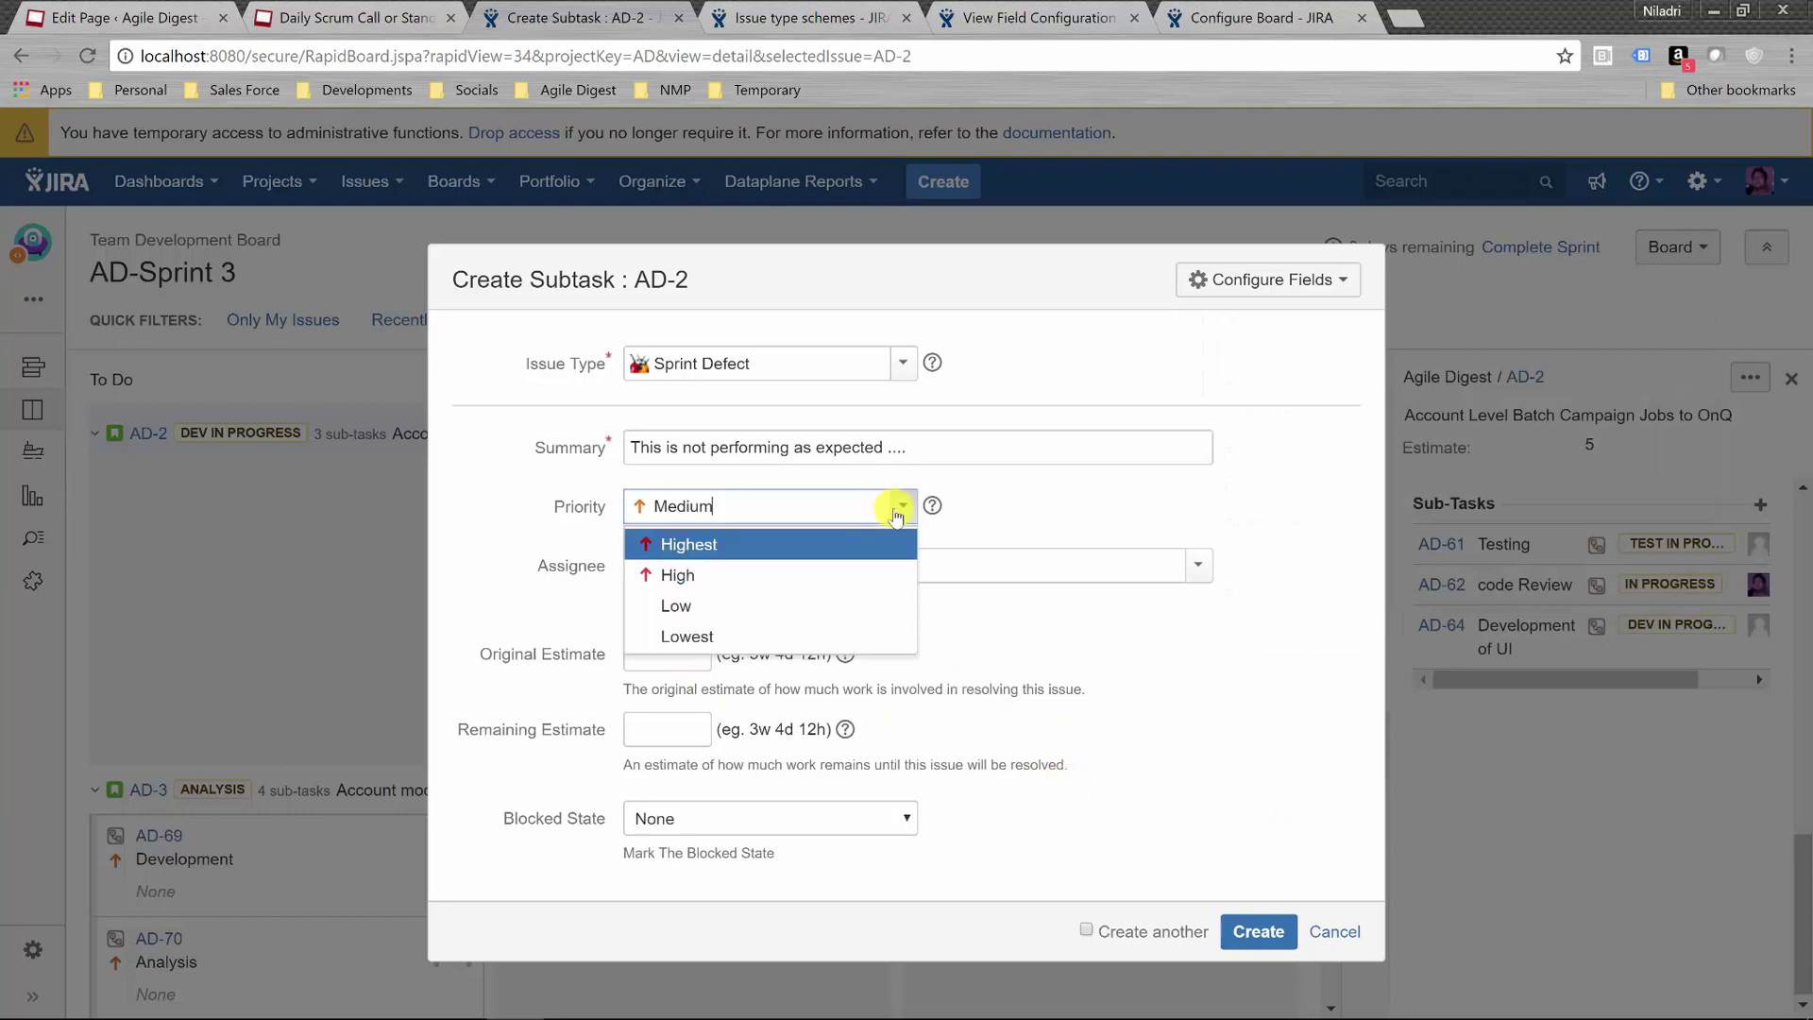
pyautogui.click(747, 574)
pyautogui.click(1259, 934)
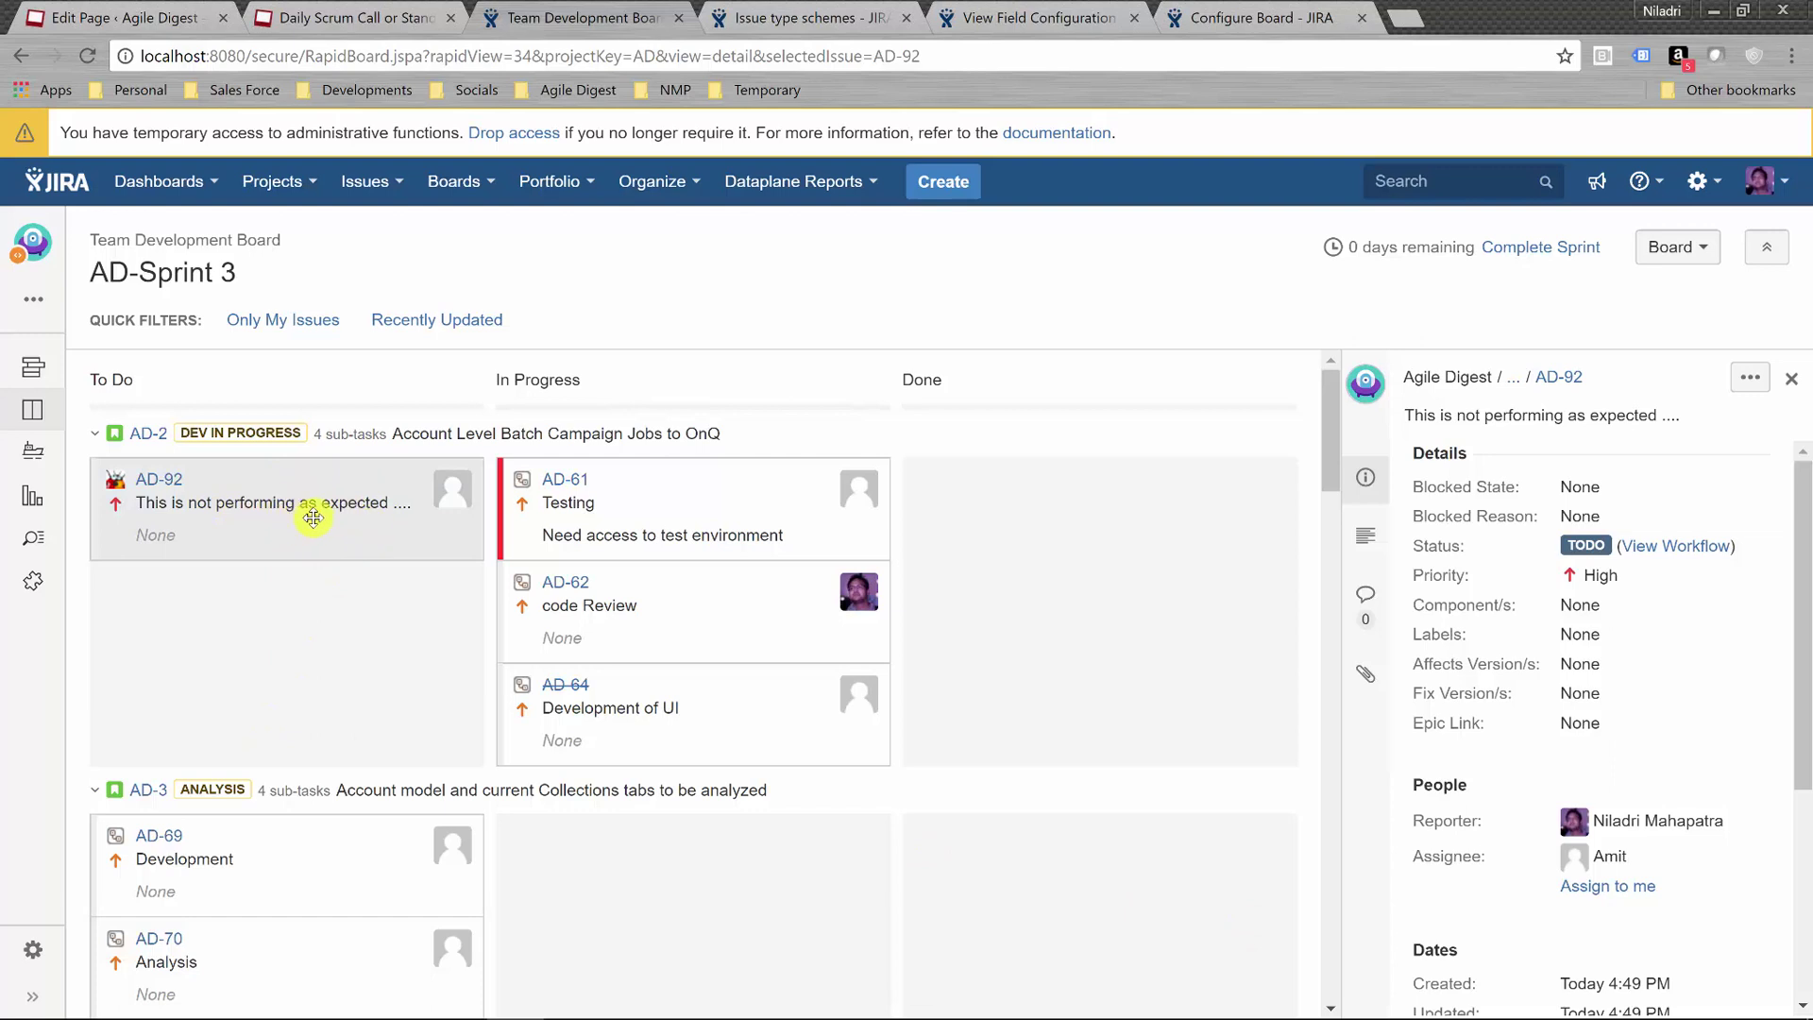
# Show parent issue AD-2's sub-tasks, where AD-92 now appears beside AD-61, AD-62 and AD-64
pyautogui.moveTo(406, 519); pyautogui.dragTo(306, 539)
pyautogui.click(153, 436)
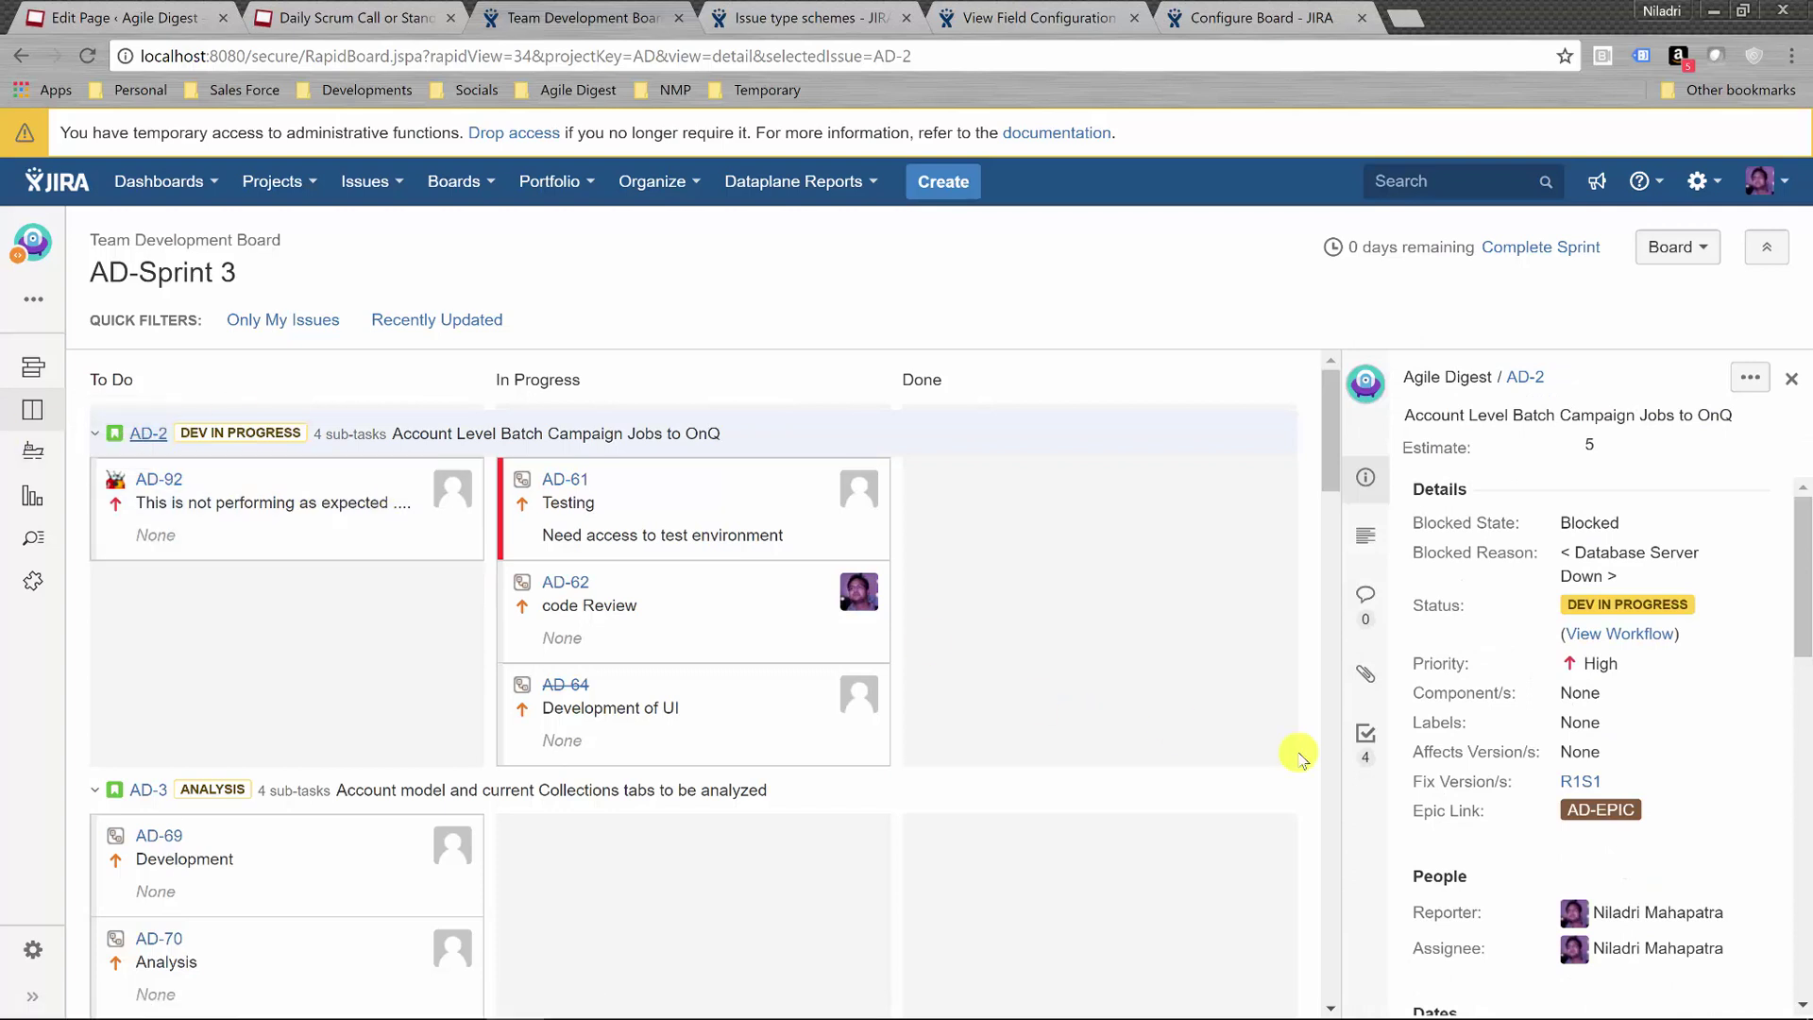
pyautogui.click(1367, 737)
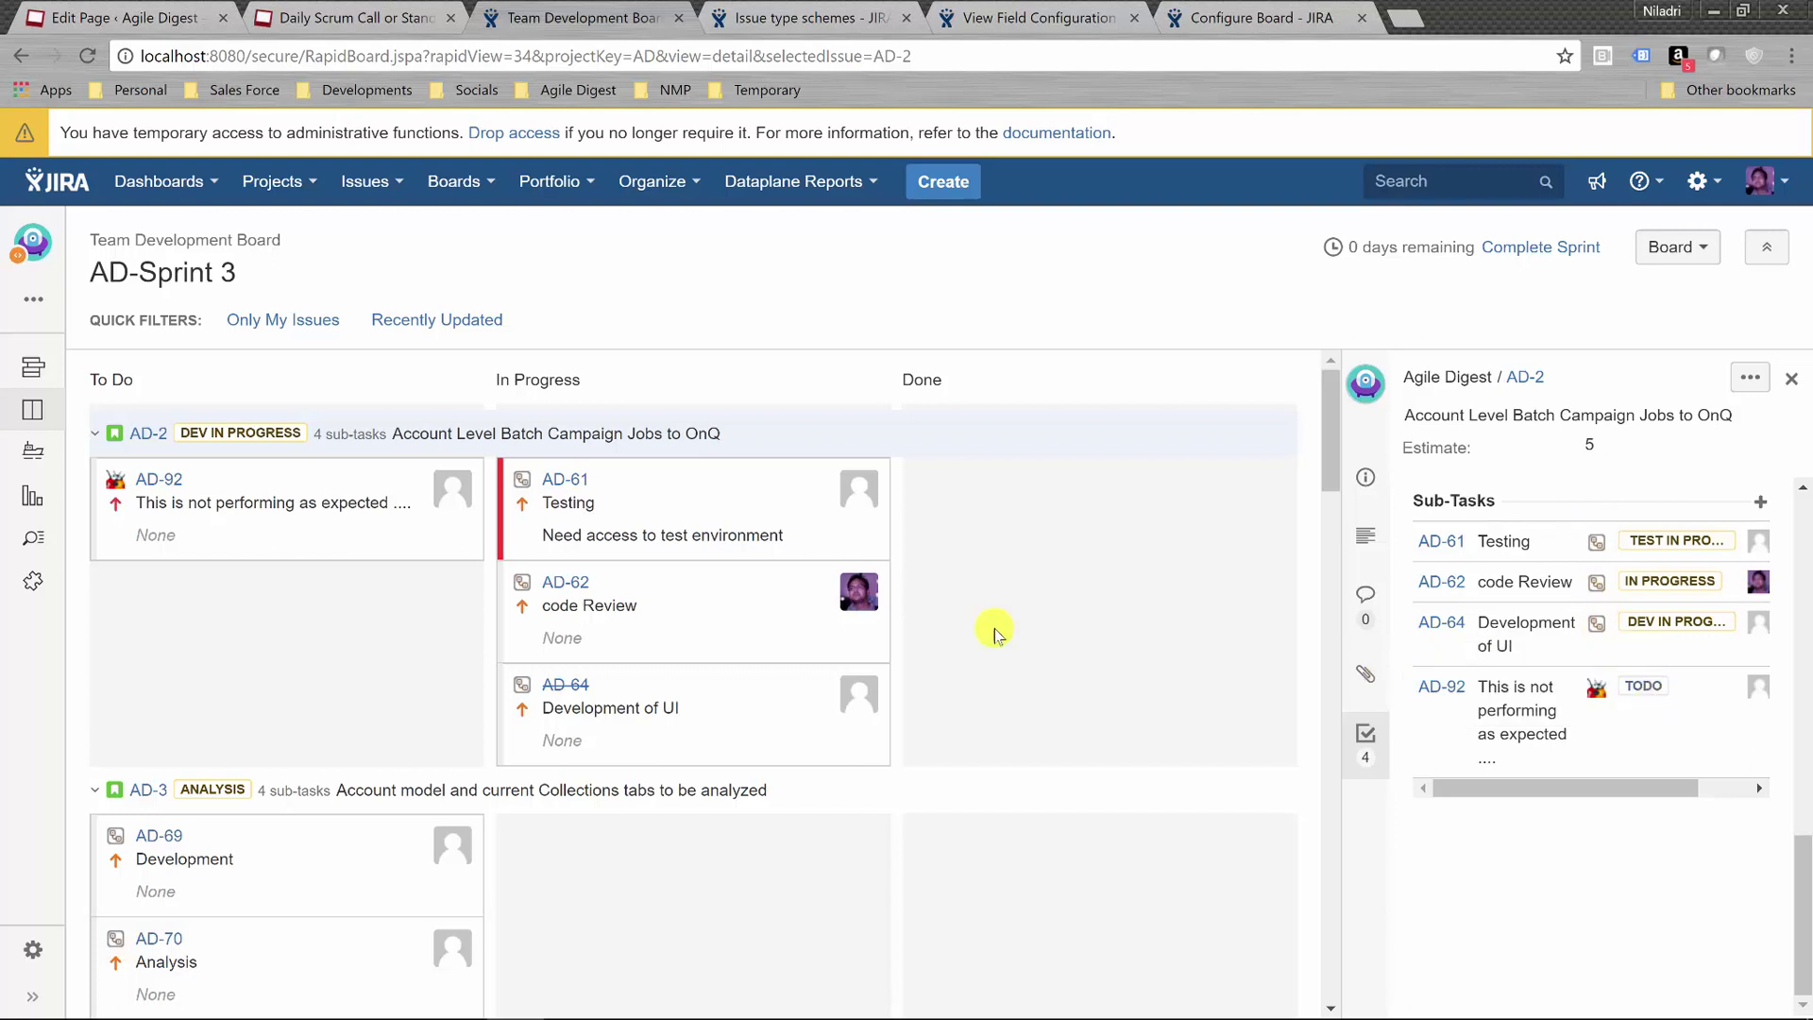
# Move sub-task AD-92 through In Progress into Done, resolving it with resolution Done
pyautogui.moveTo(340, 527); pyautogui.dragTo(661, 571)
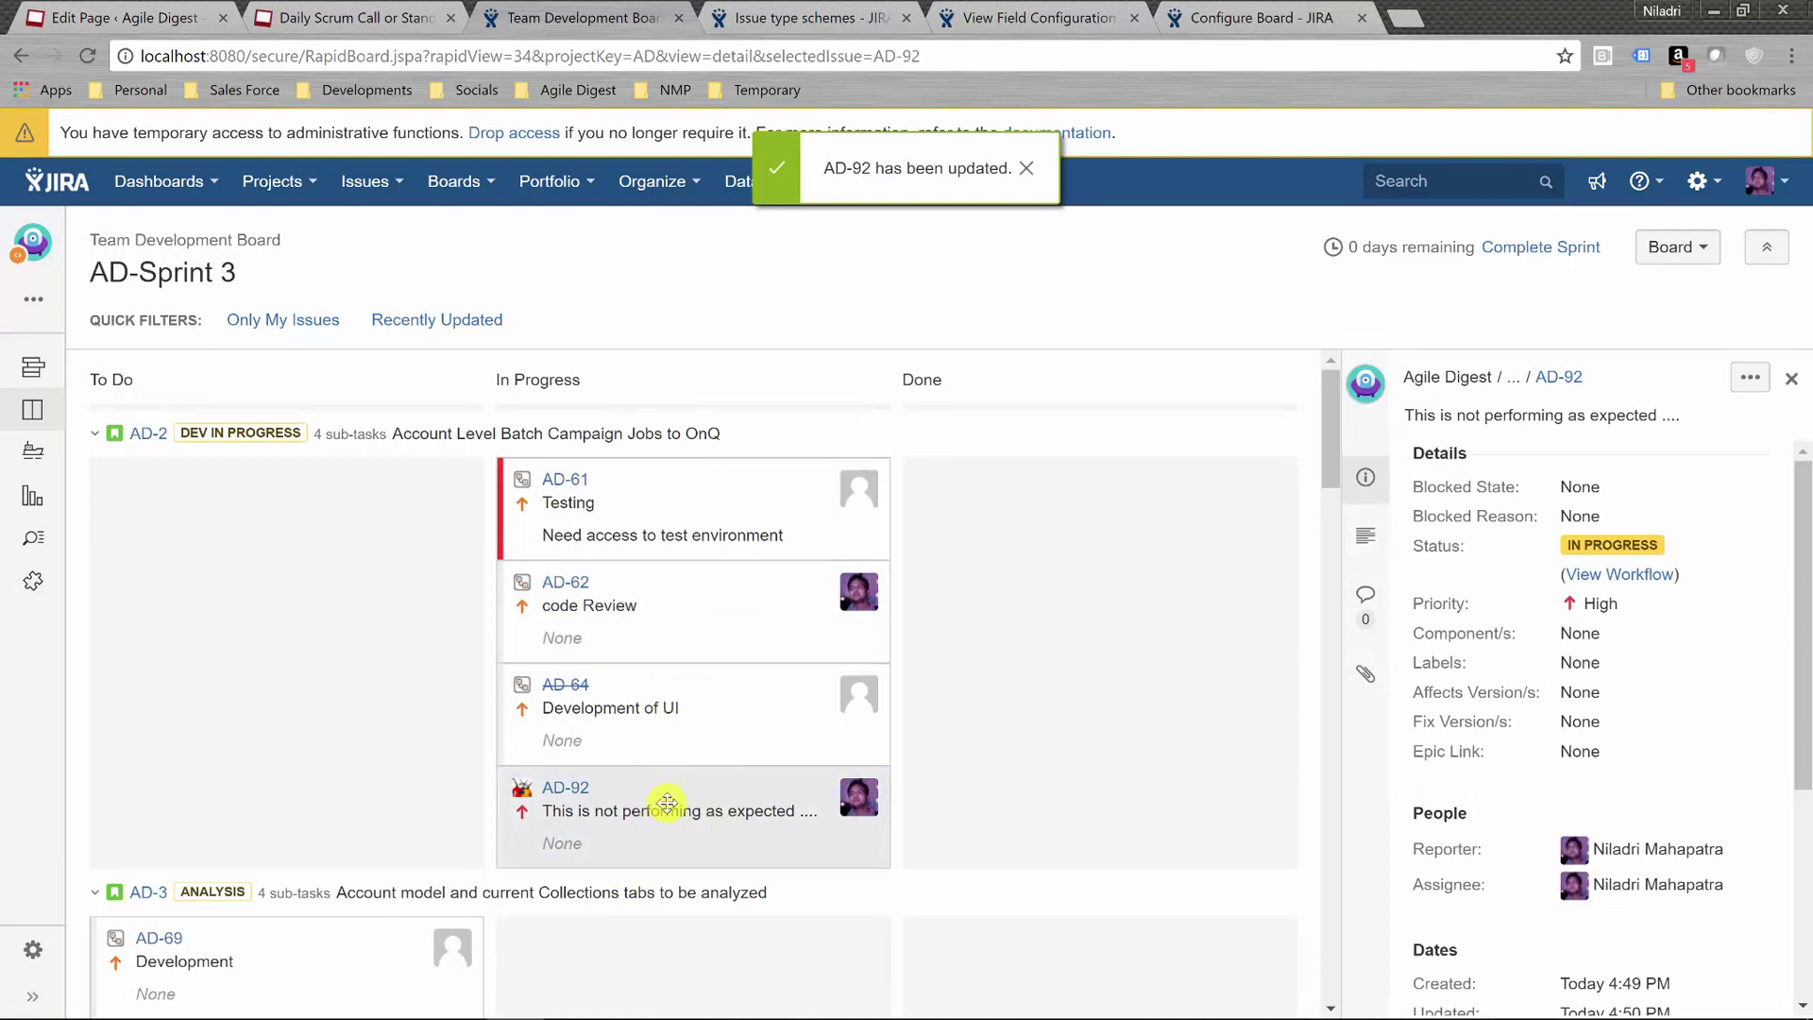
pyautogui.moveTo(652, 825); pyautogui.dragTo(1062, 546)
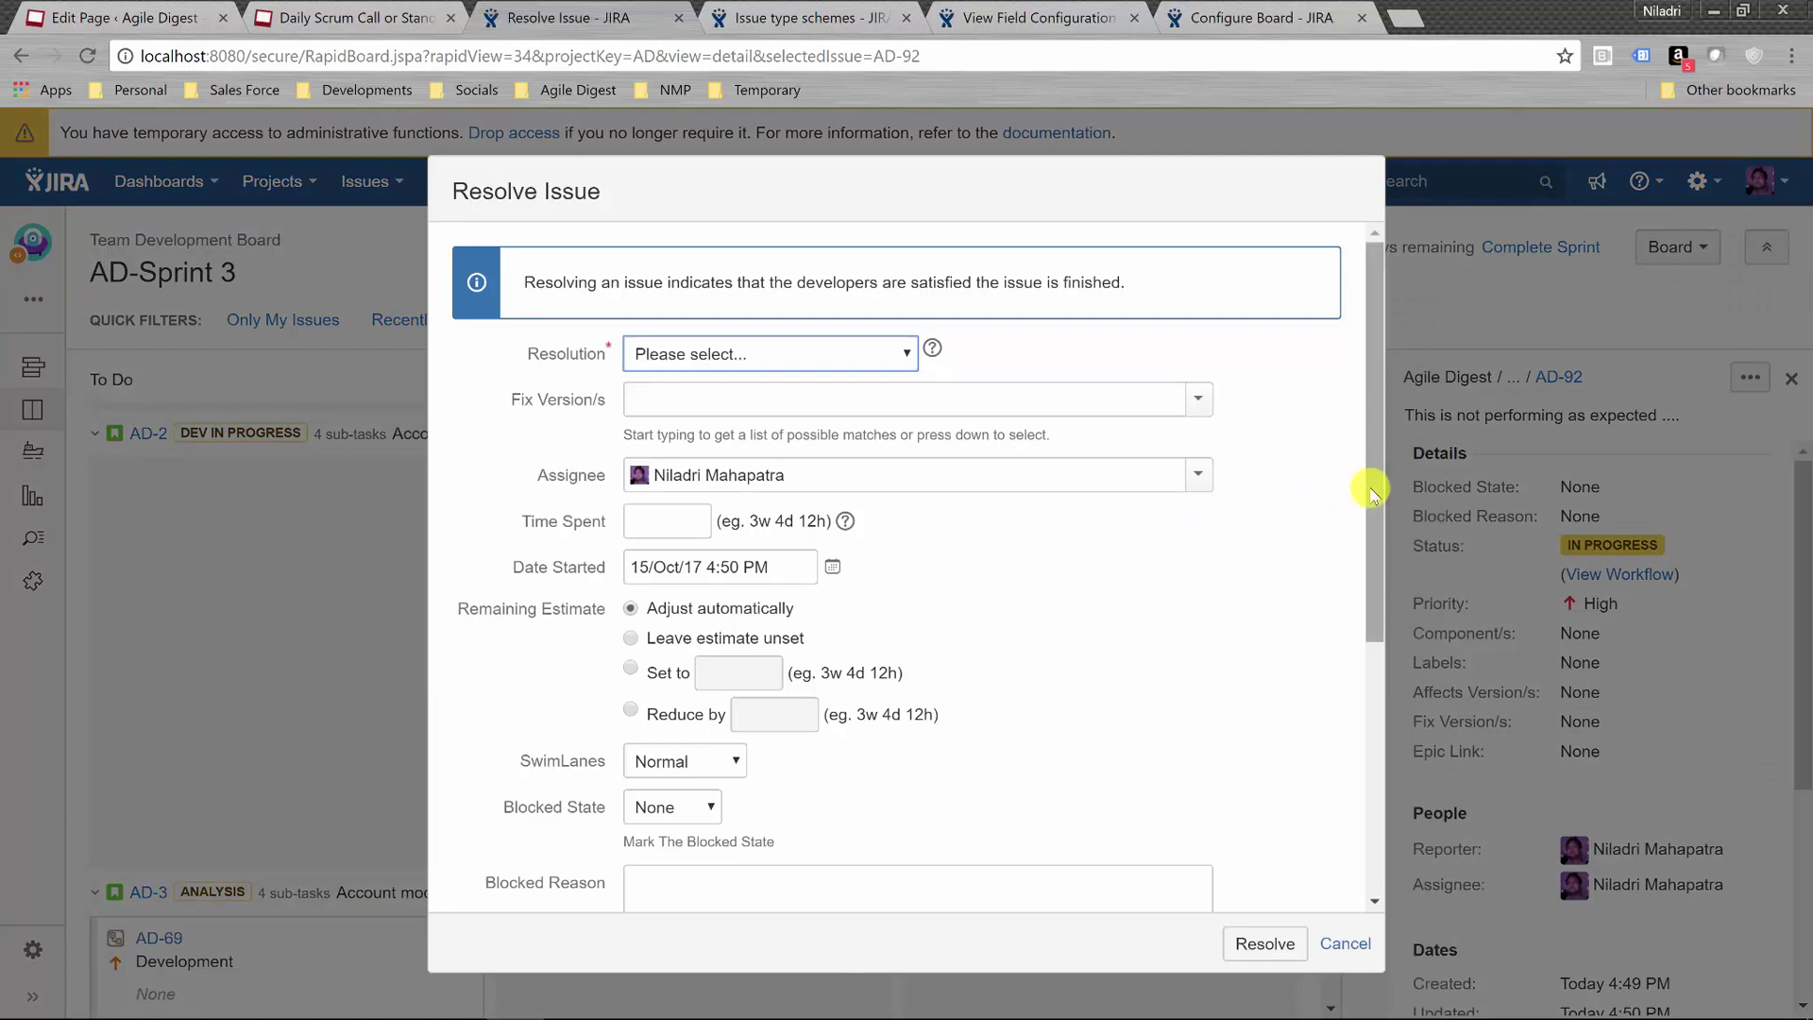
pyautogui.moveTo(1372, 491); pyautogui.dragTo(1383, 411)
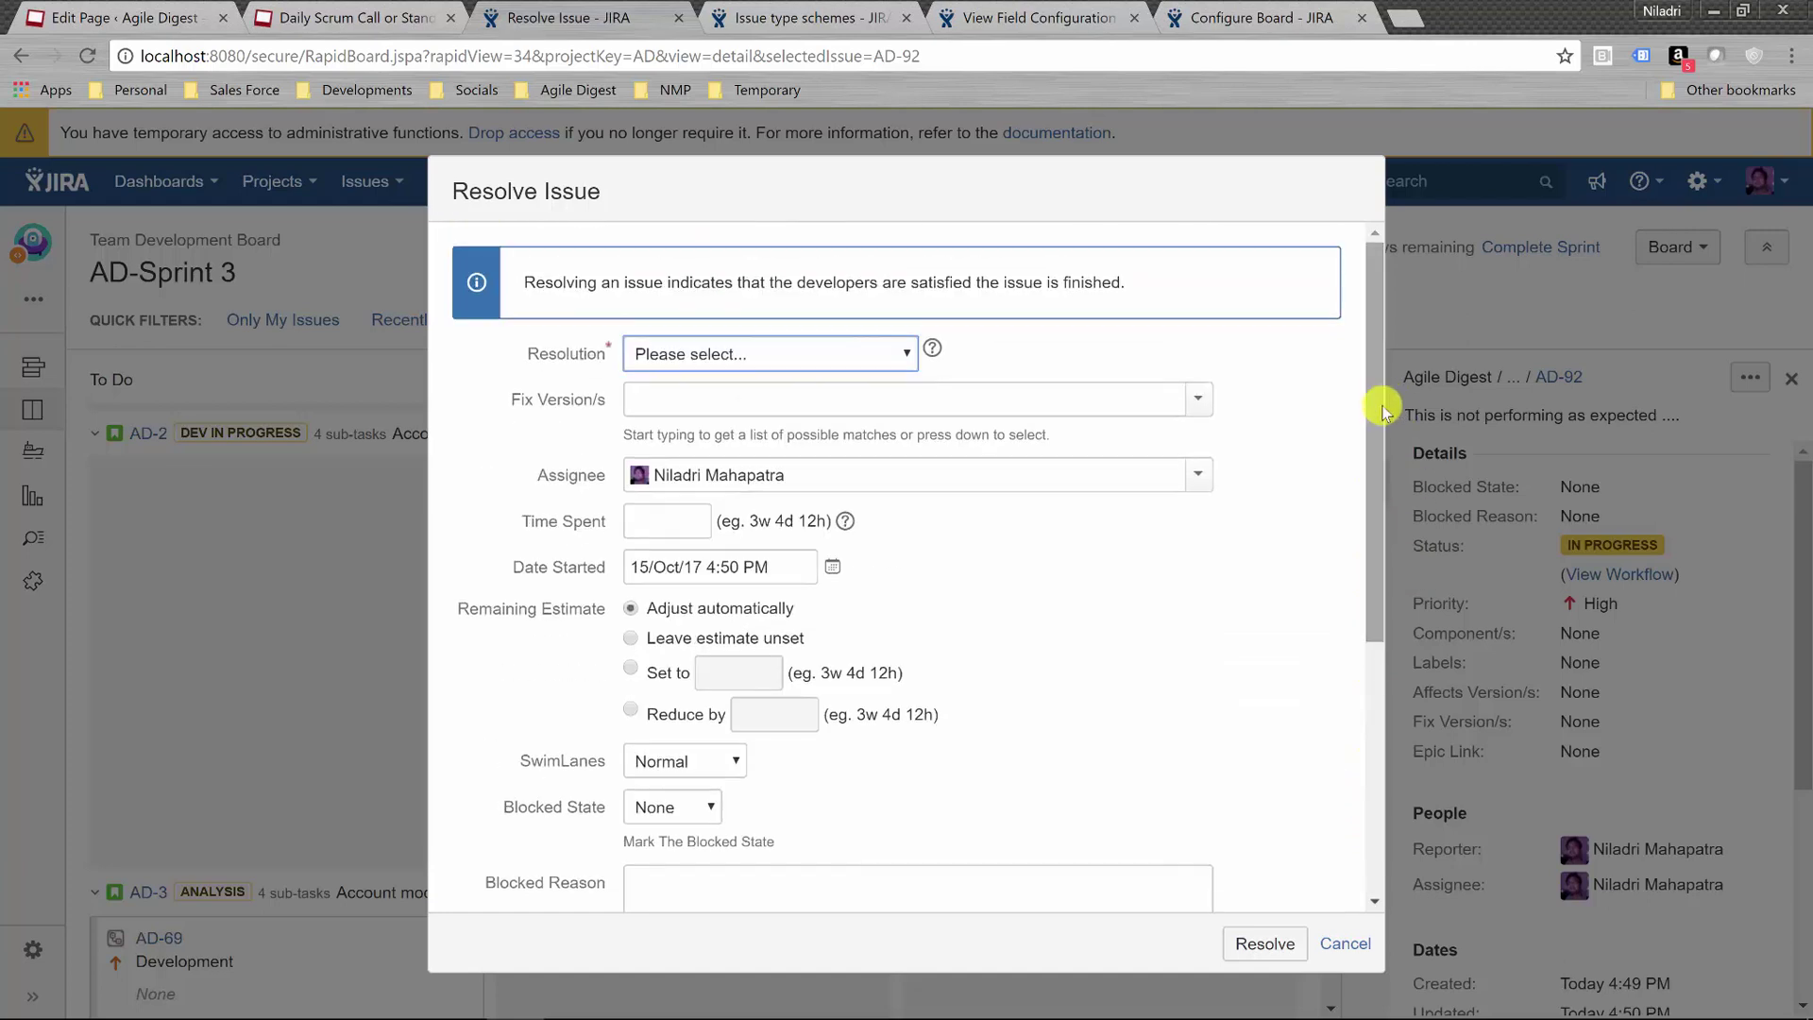
pyautogui.click(667, 520)
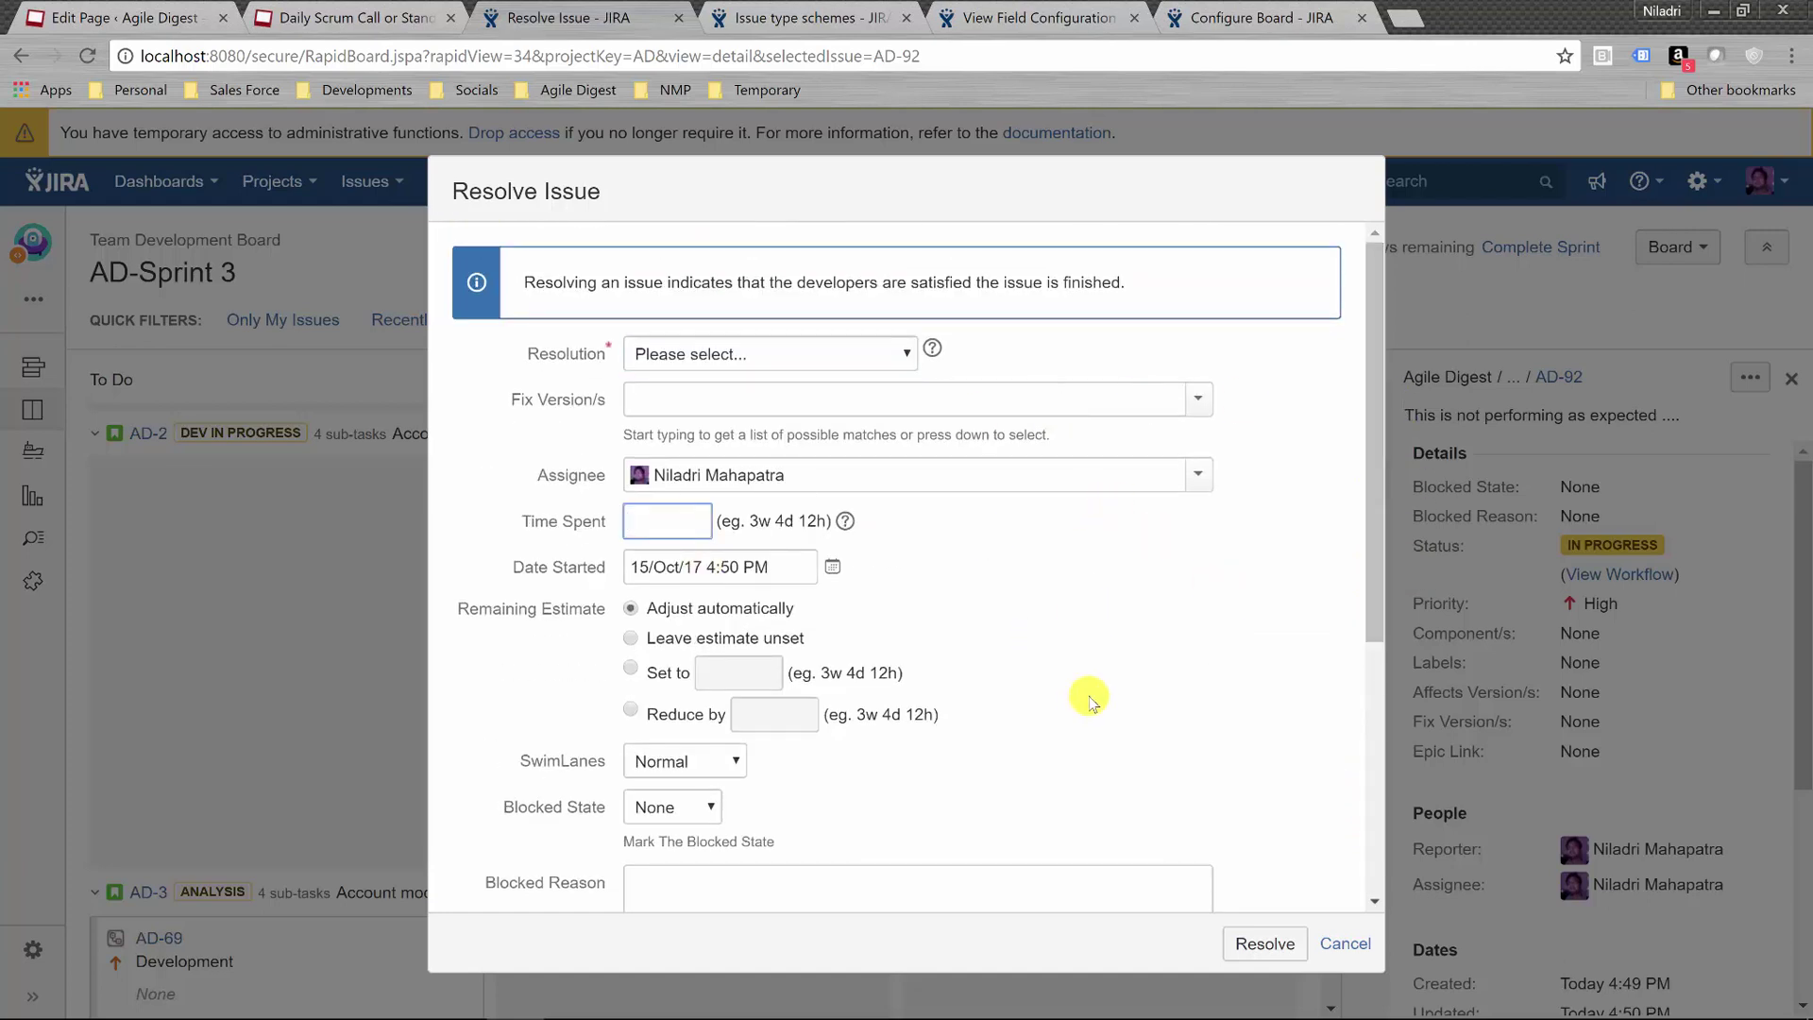
pyautogui.click(1280, 944)
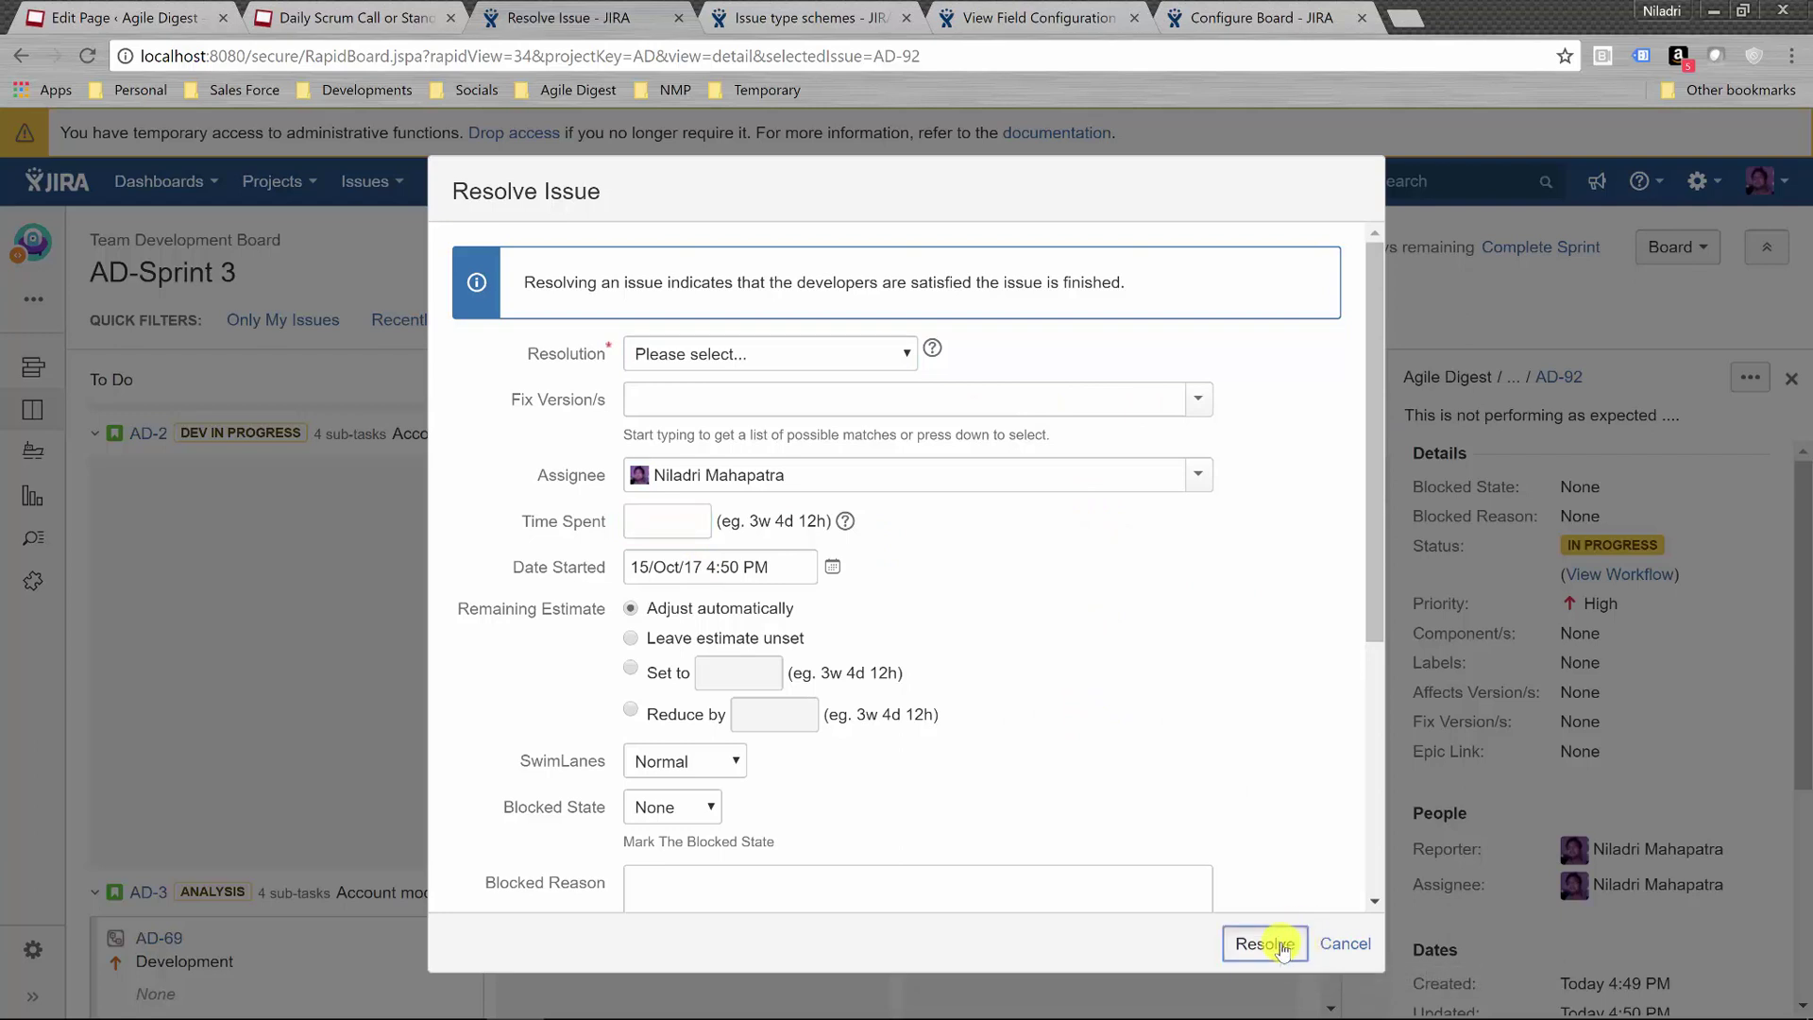
pyautogui.click(893, 354)
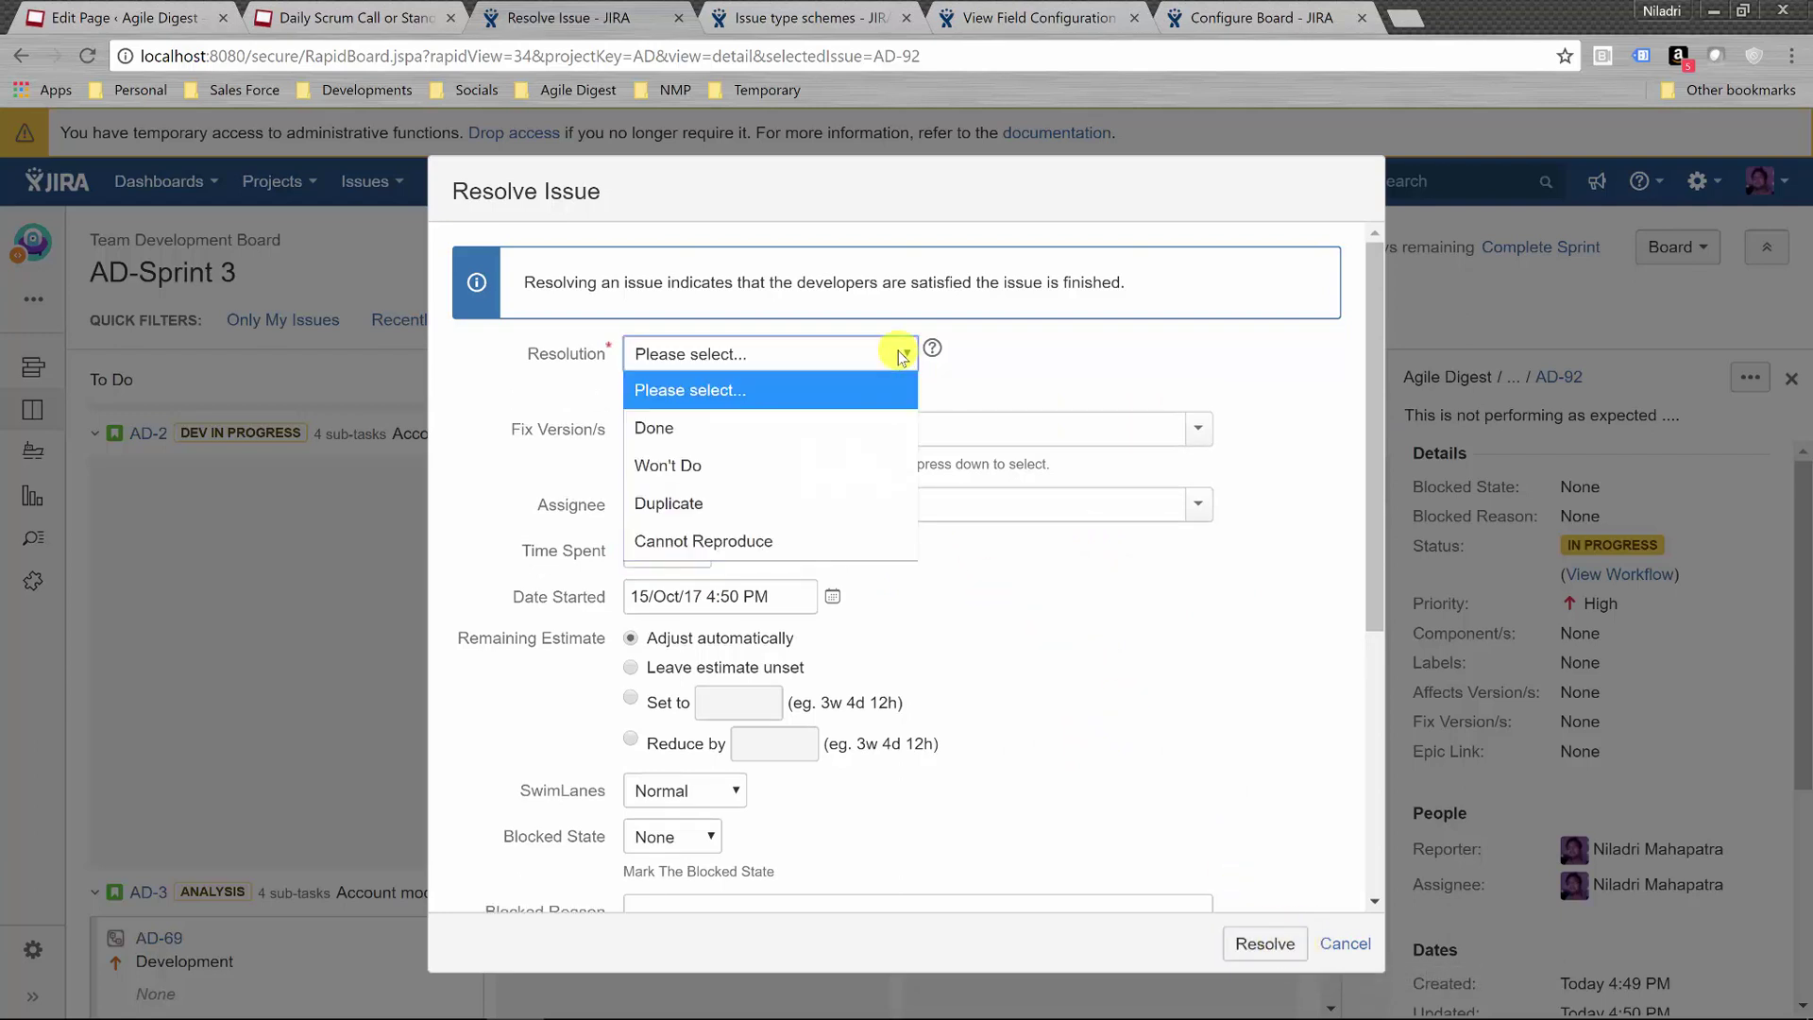
pyautogui.click(790, 436)
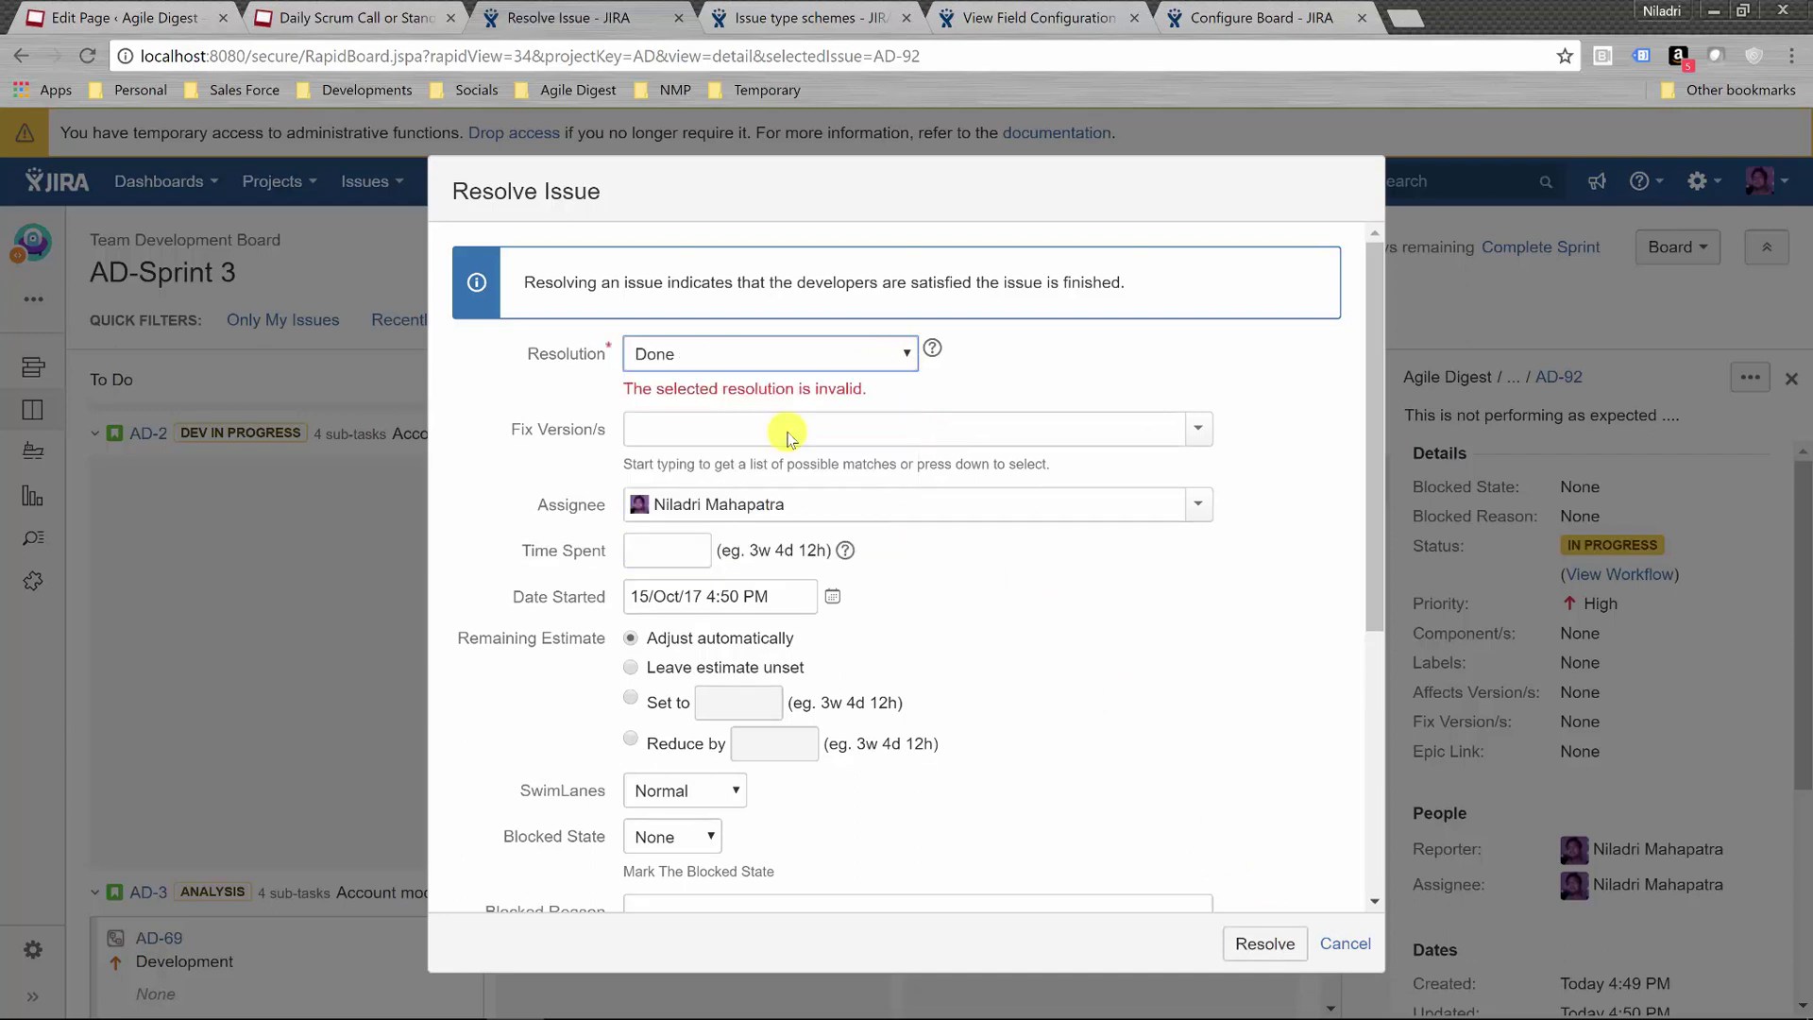
pyautogui.click(1259, 945)
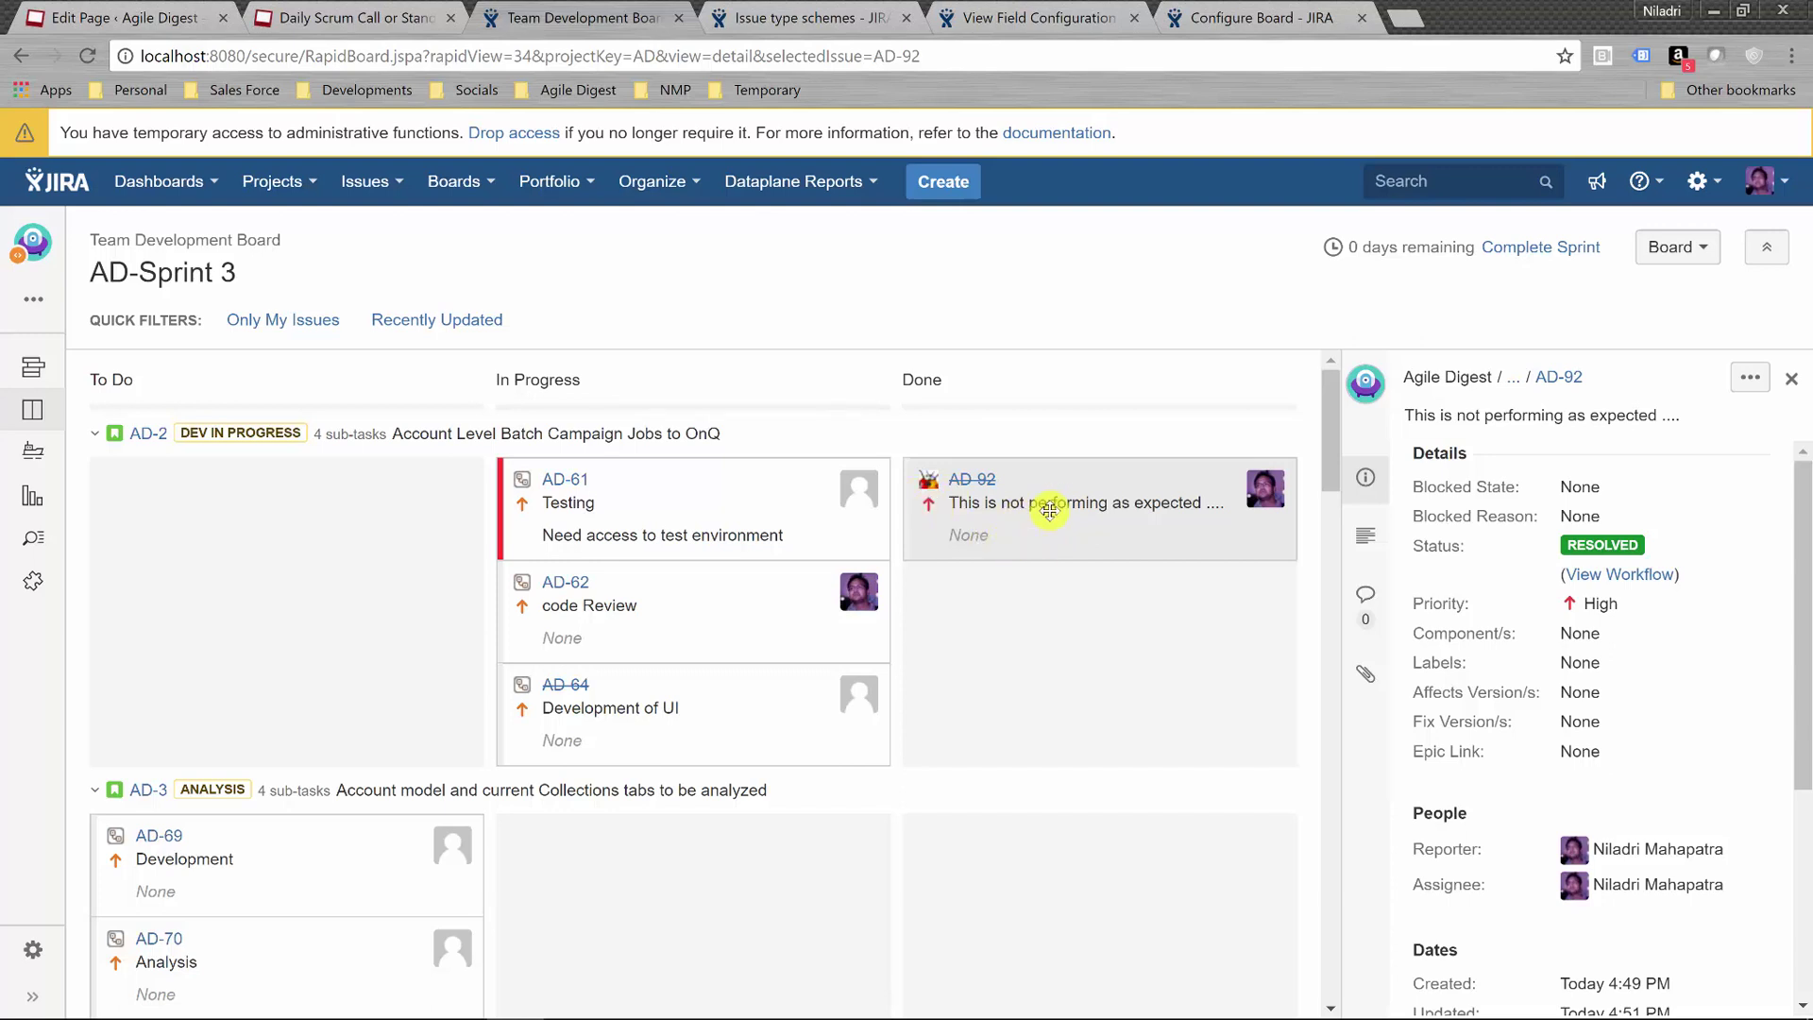
# Add Priority to the Active sprints card layout in board configuration, then return to the board
pyautogui.click(1665, 252)
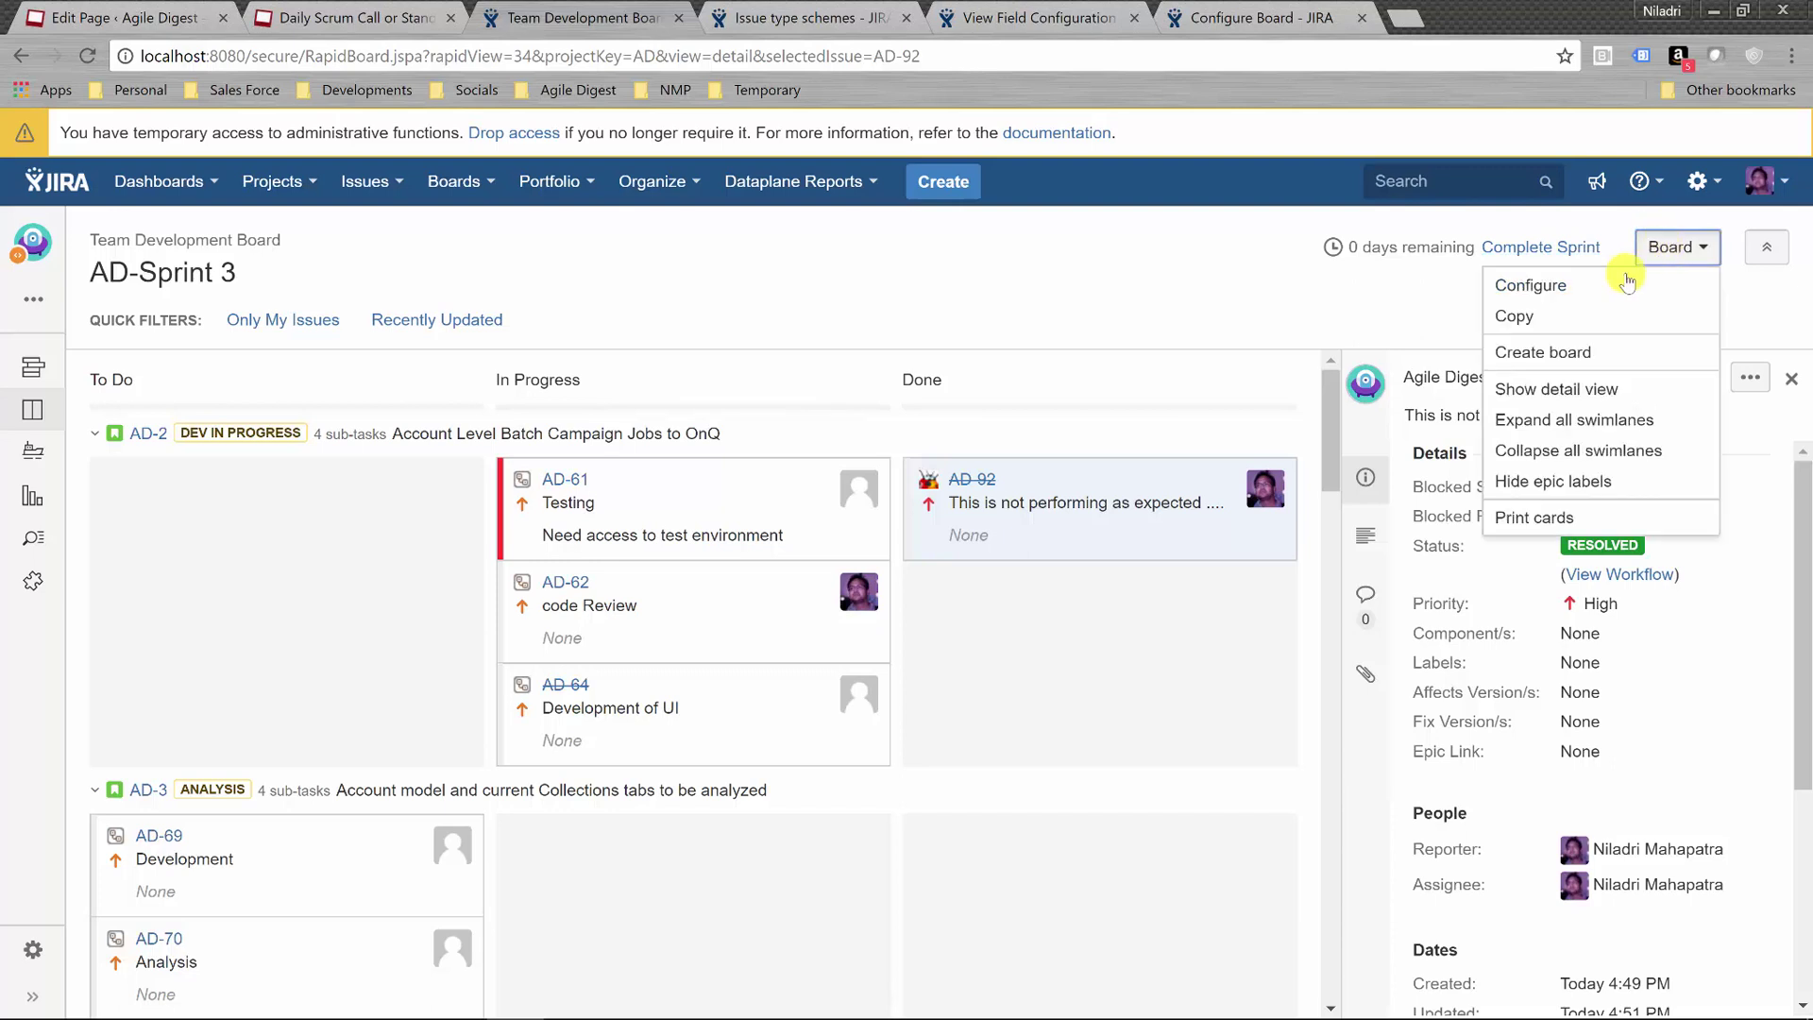
pyautogui.click(1613, 284)
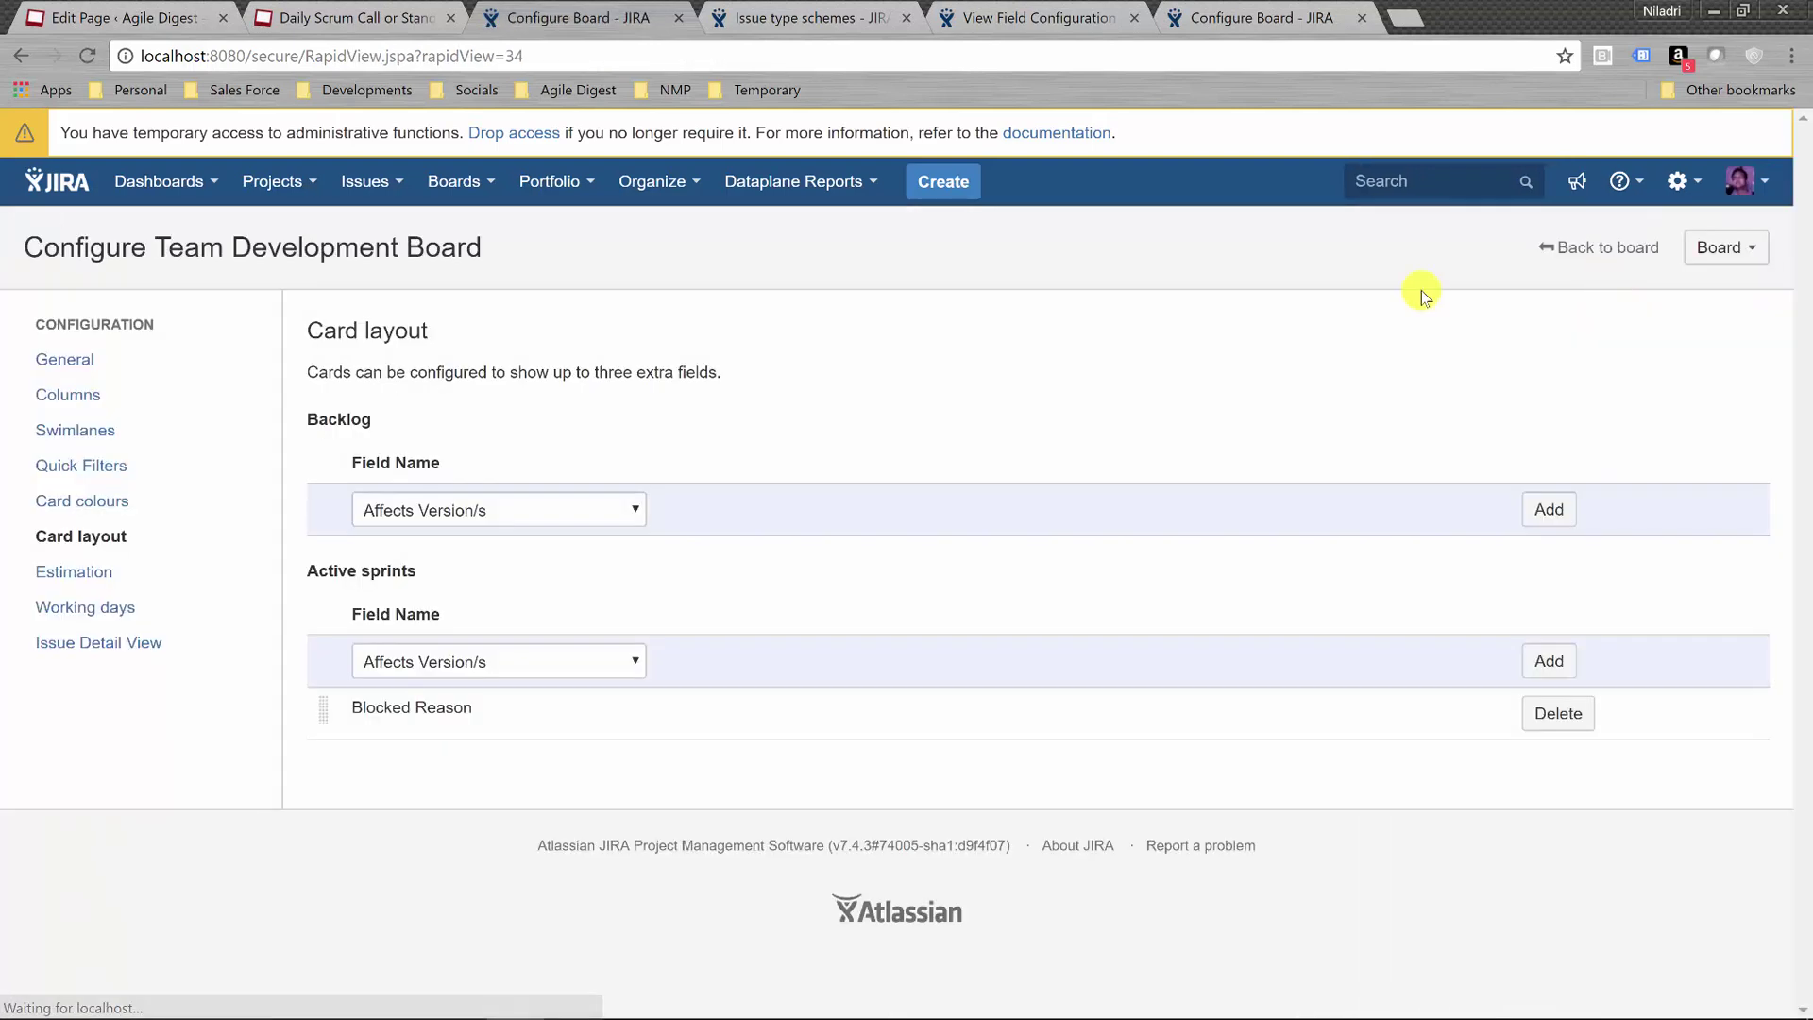
pyautogui.click(419, 663)
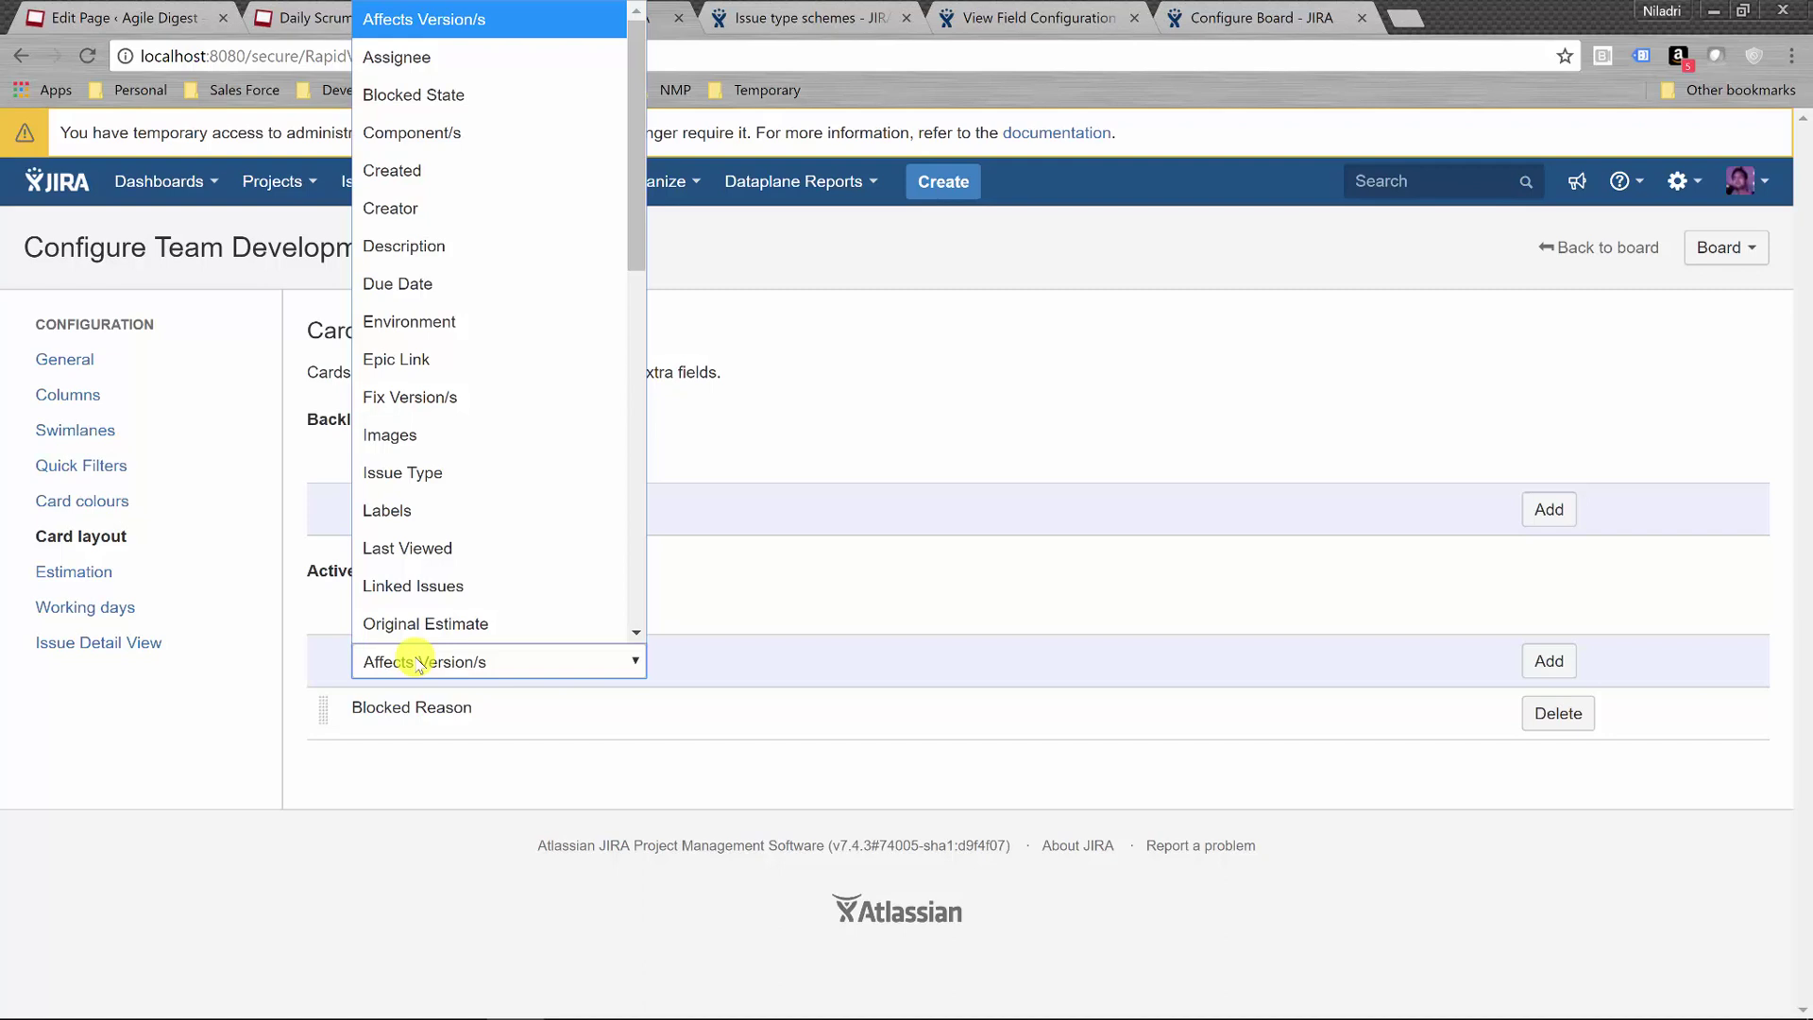
pyautogui.write('pr')
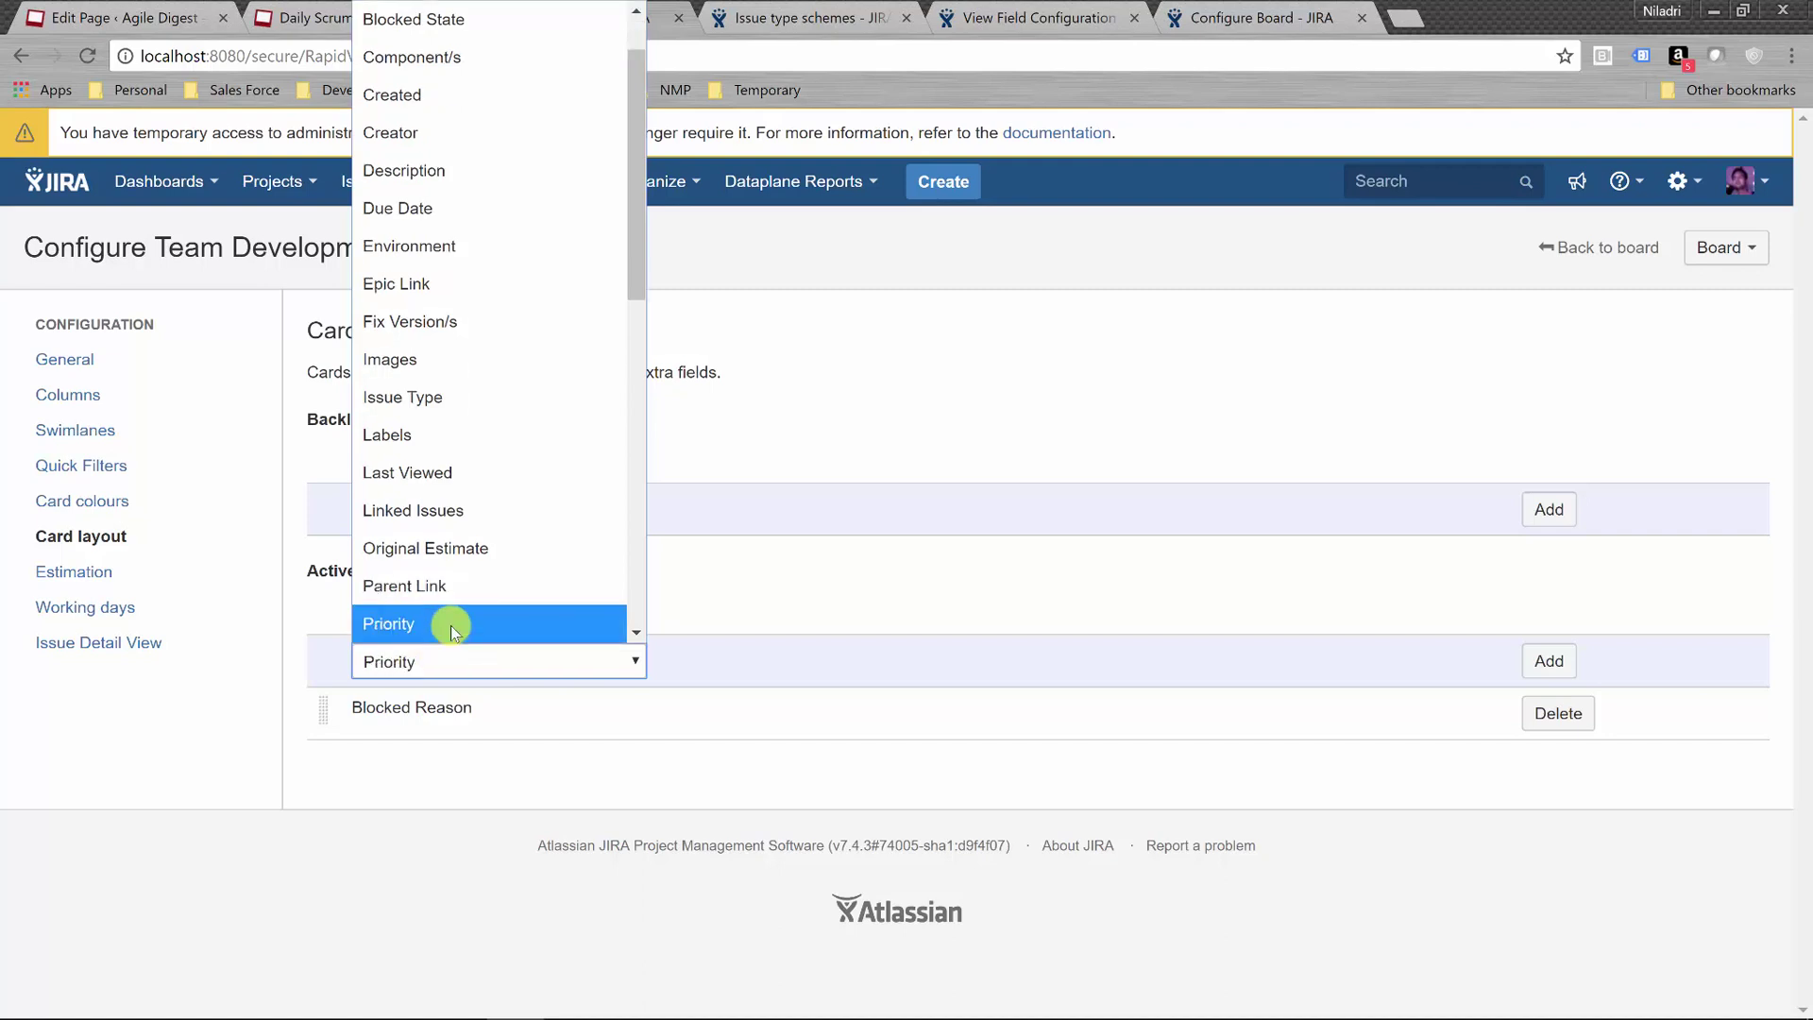
pyautogui.click(452, 621)
pyautogui.click(1539, 659)
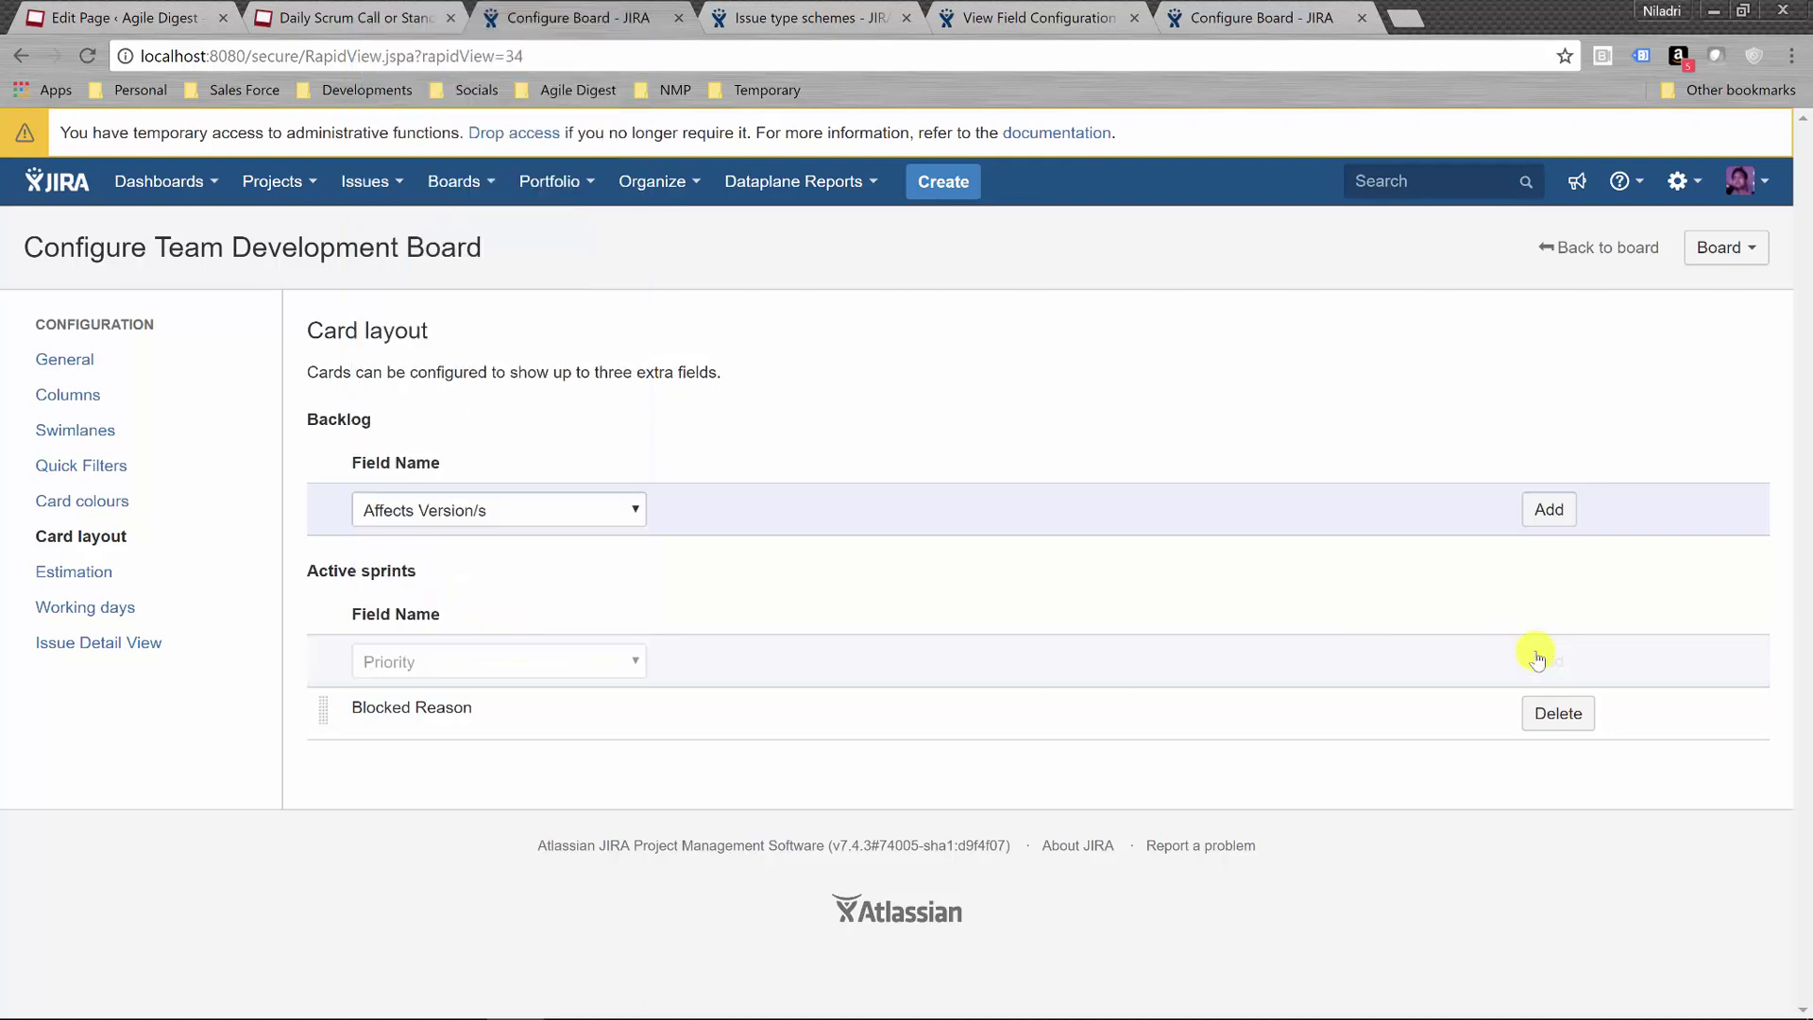
pyautogui.click(1596, 250)
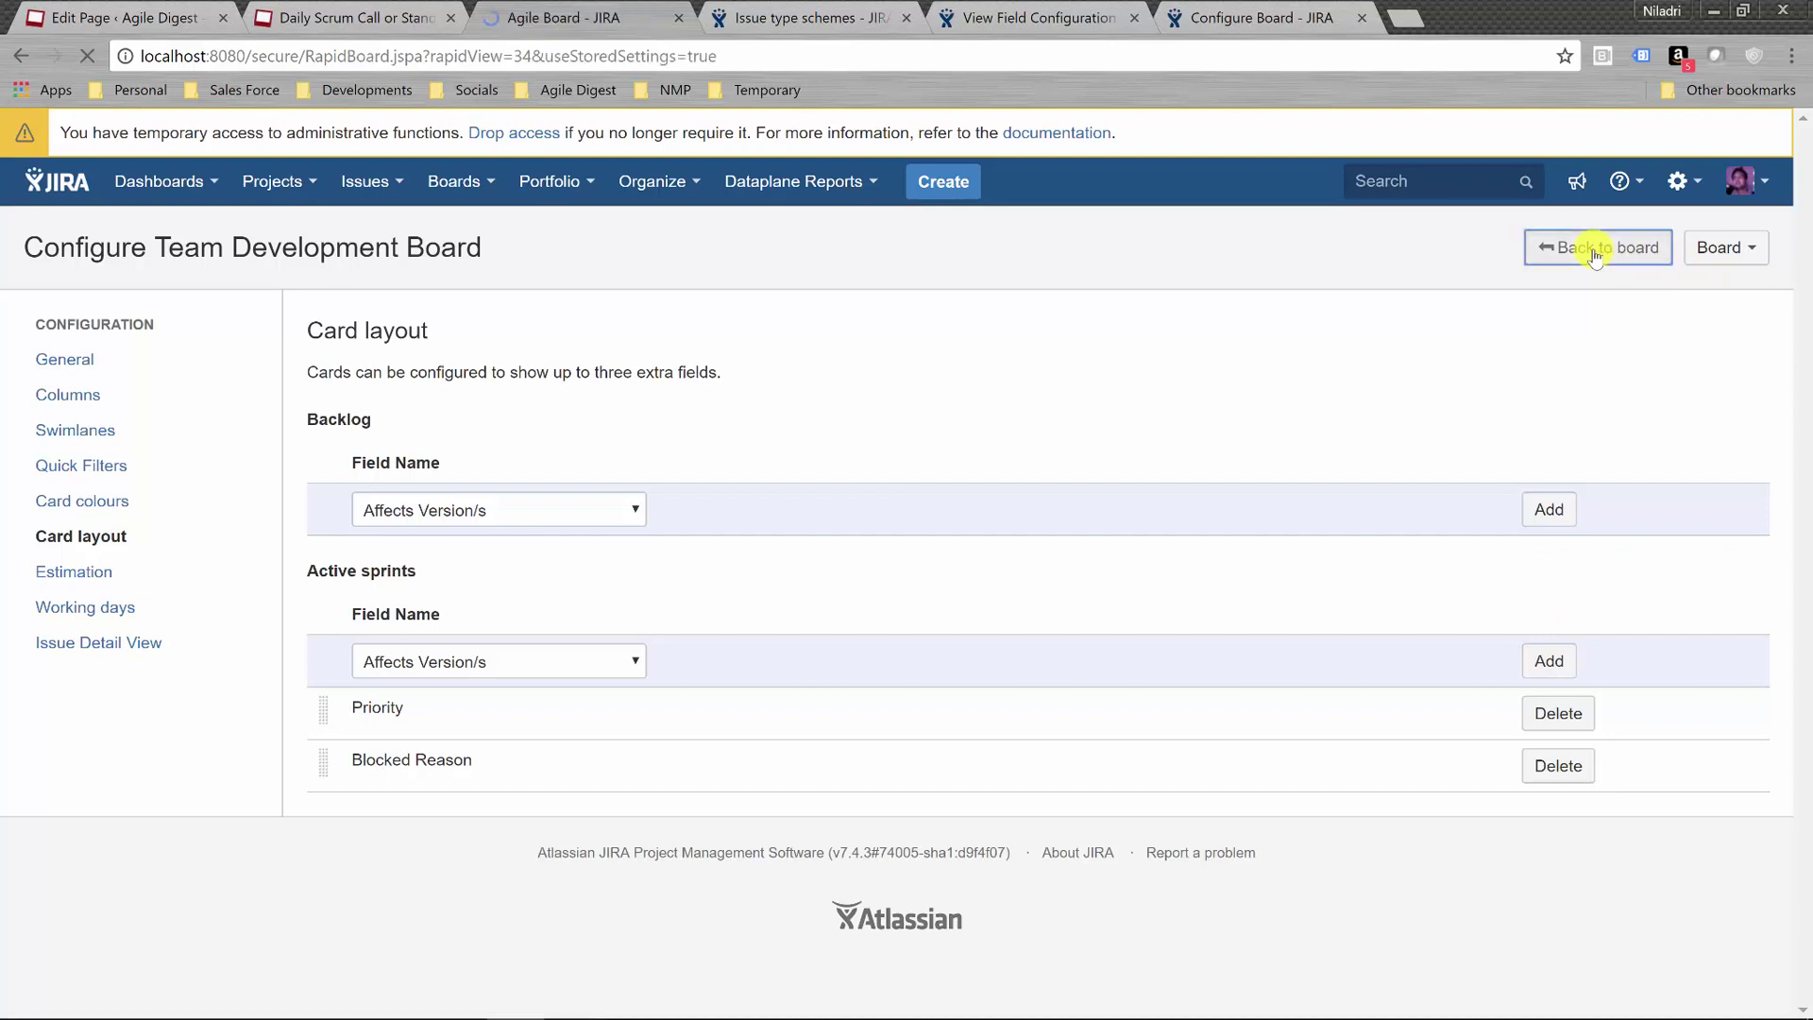